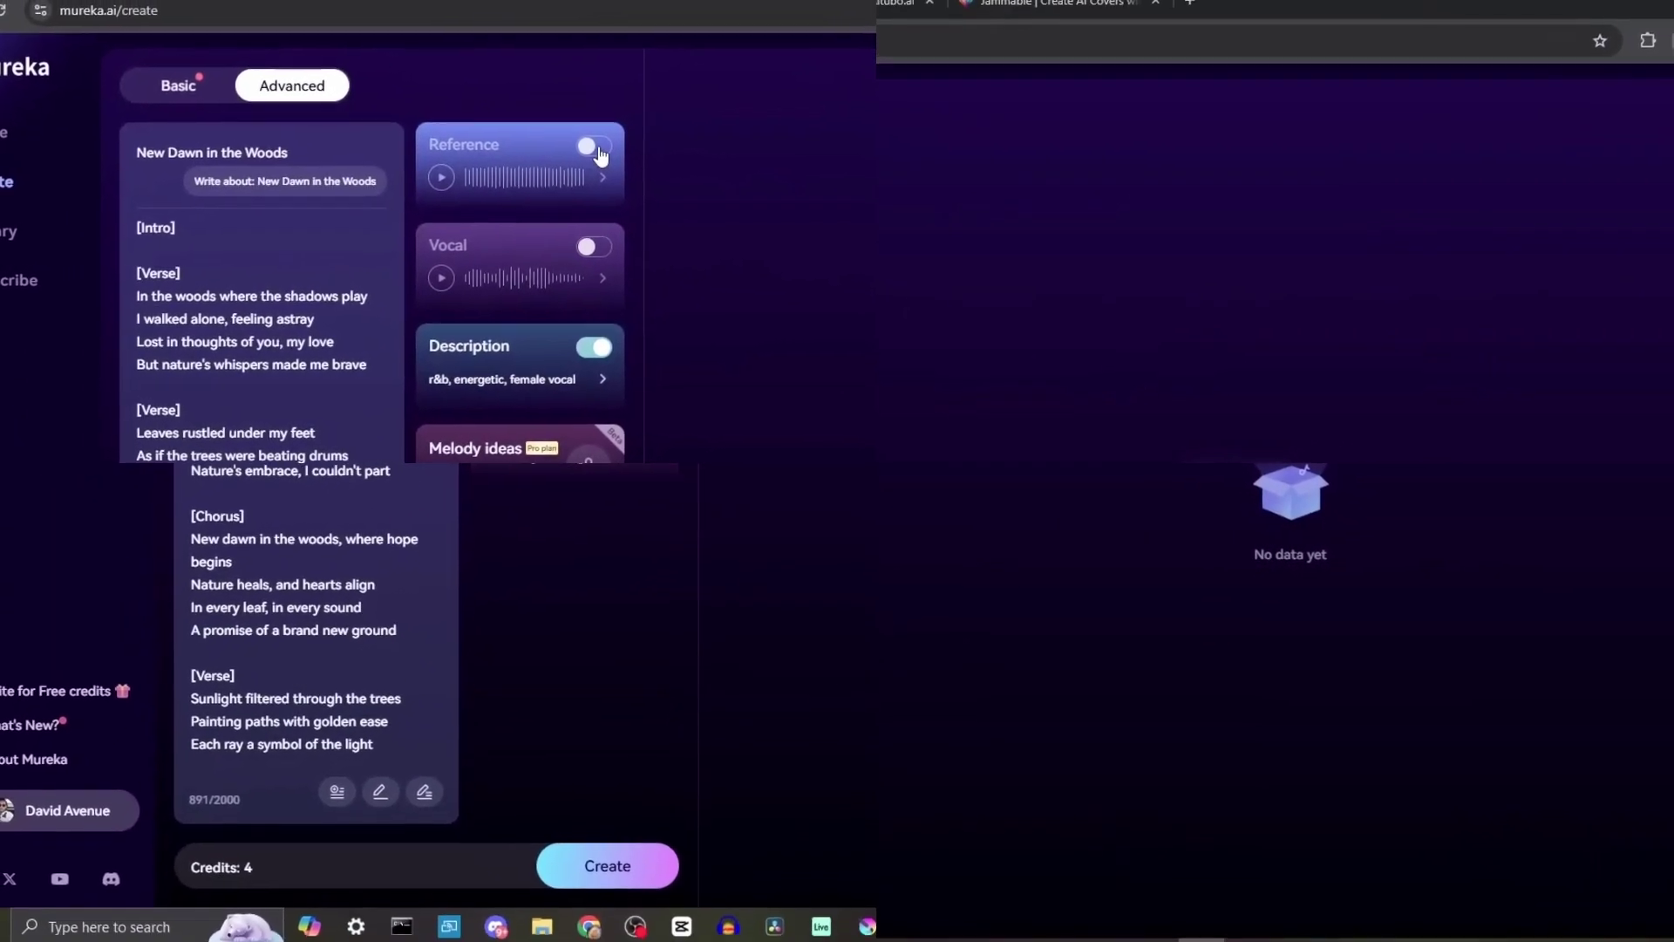
Open the home page and look over the trending and genre song lists.
left_click(611, 242)
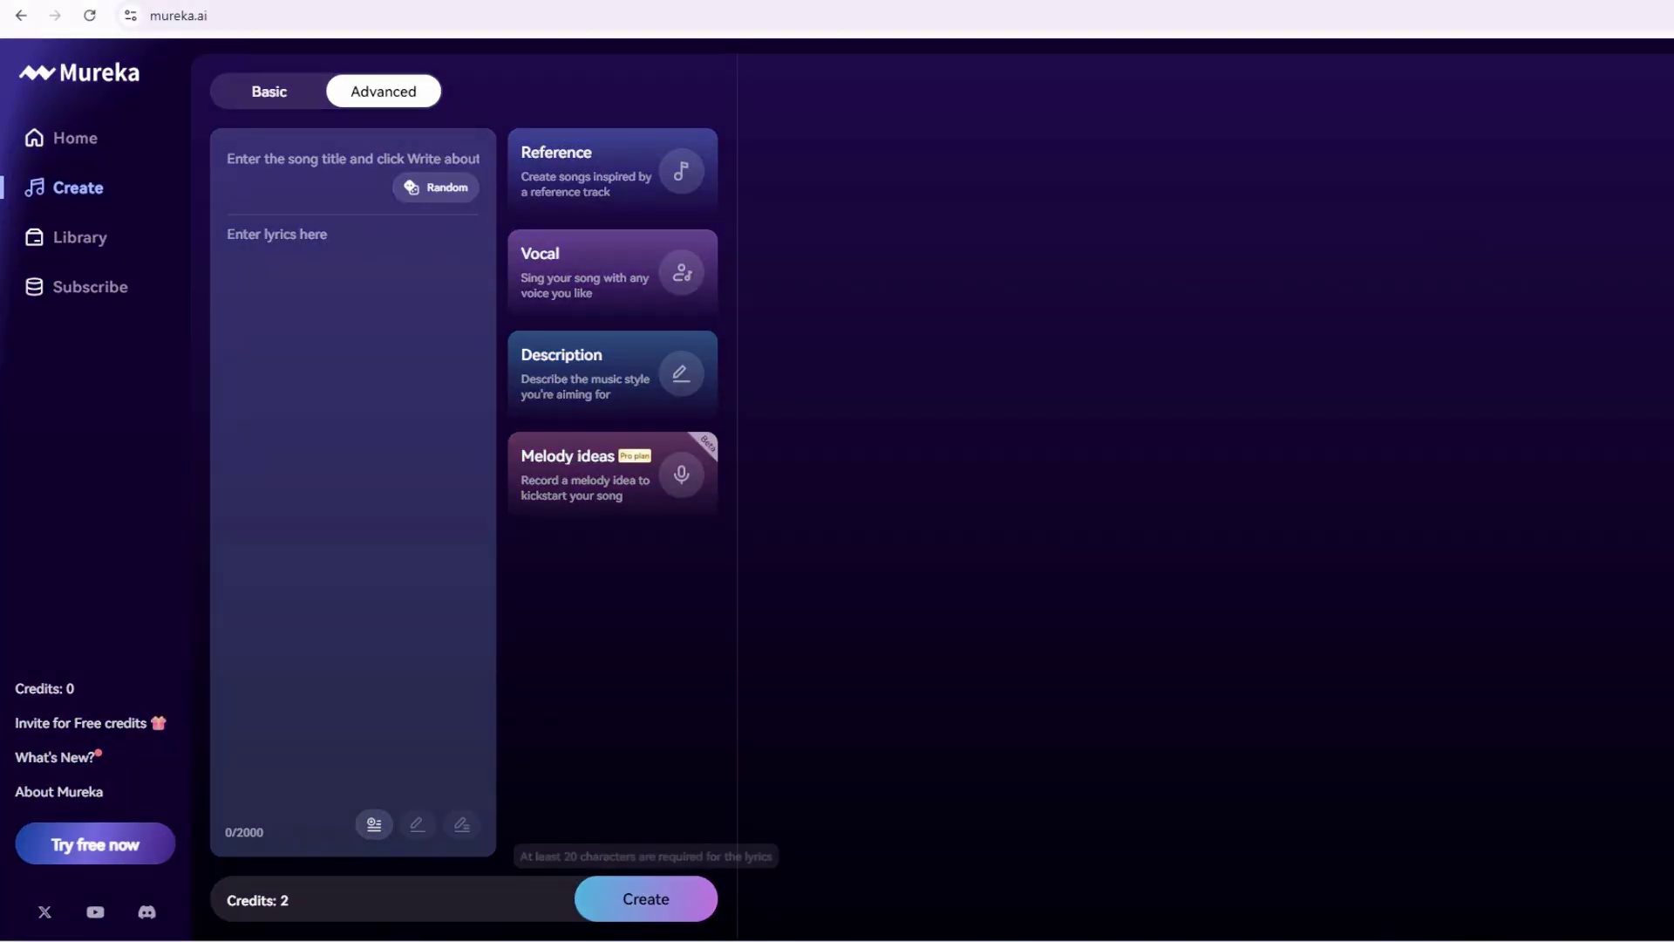
left_click(75, 138)
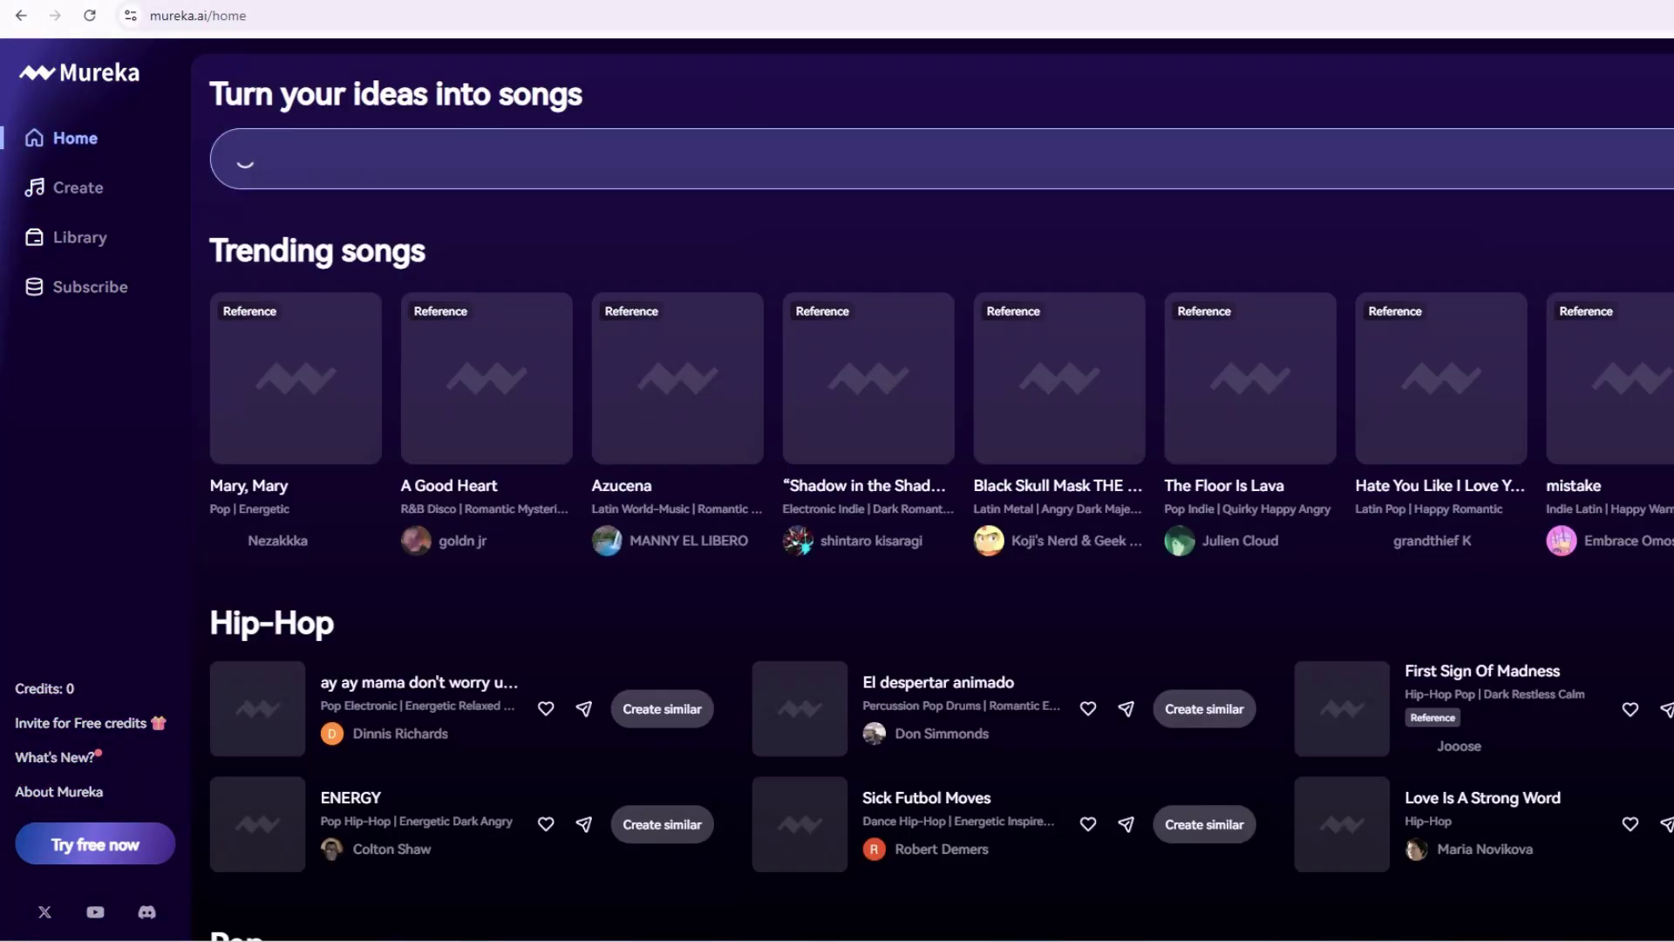
scroll(942, 488, "down", 6)
scroll(942, 488, "up", 6)
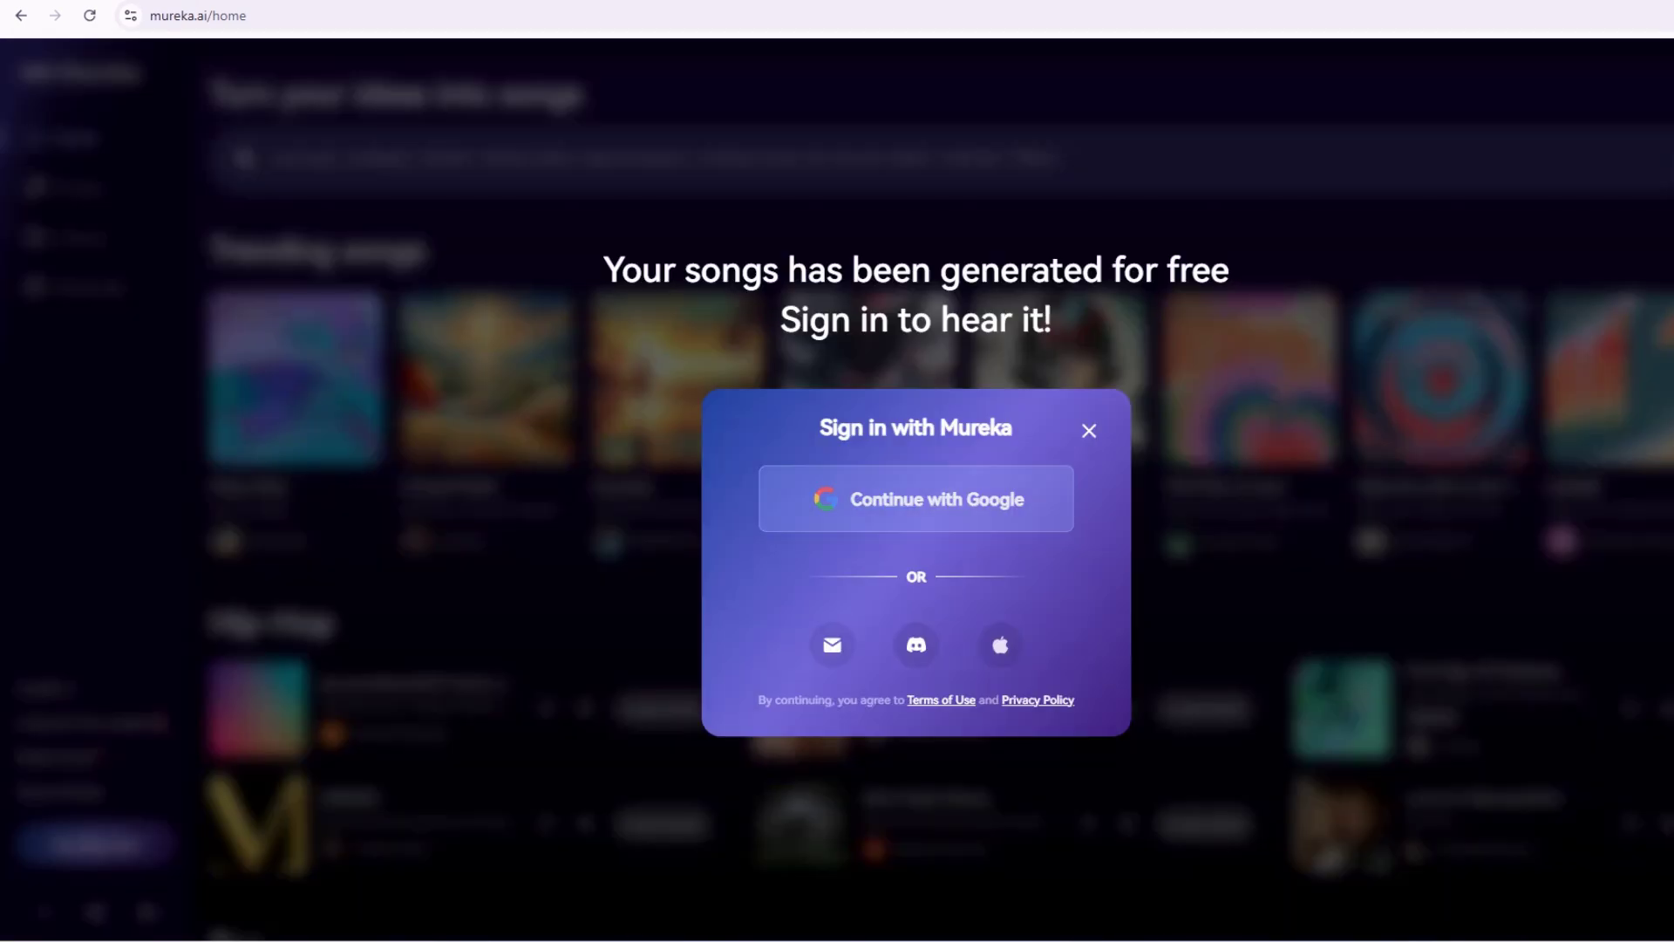
Sign in to Mureka with the Google account and approve sharing its details.
left_click(915, 499)
left_click(916, 503)
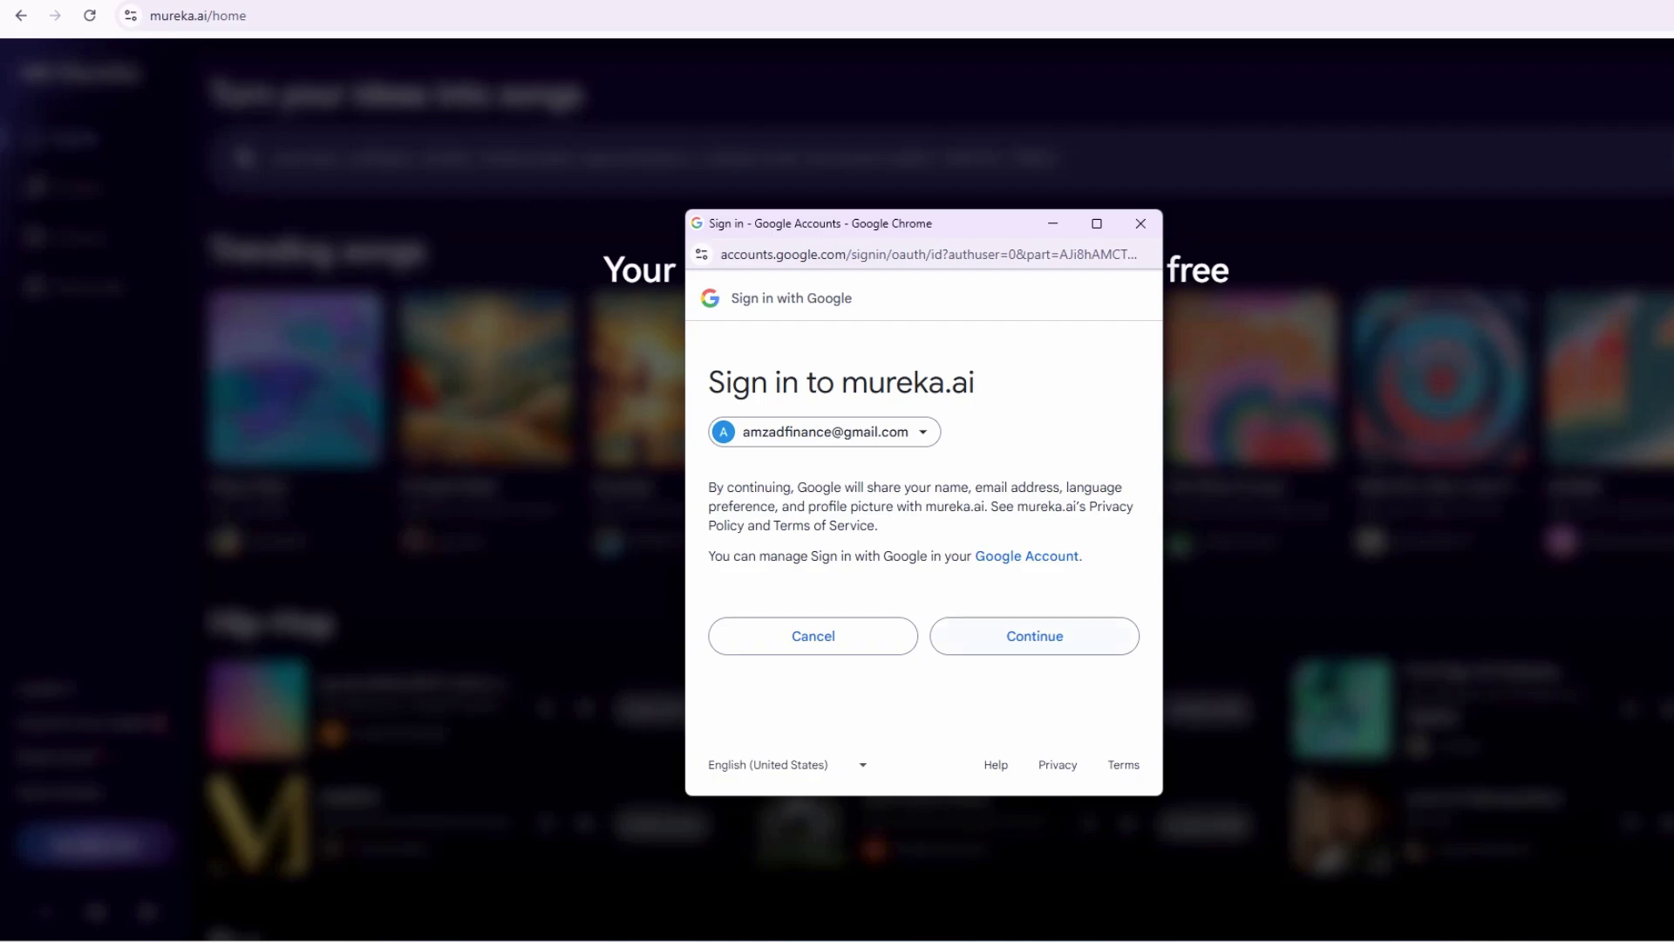
left_click(1035, 636)
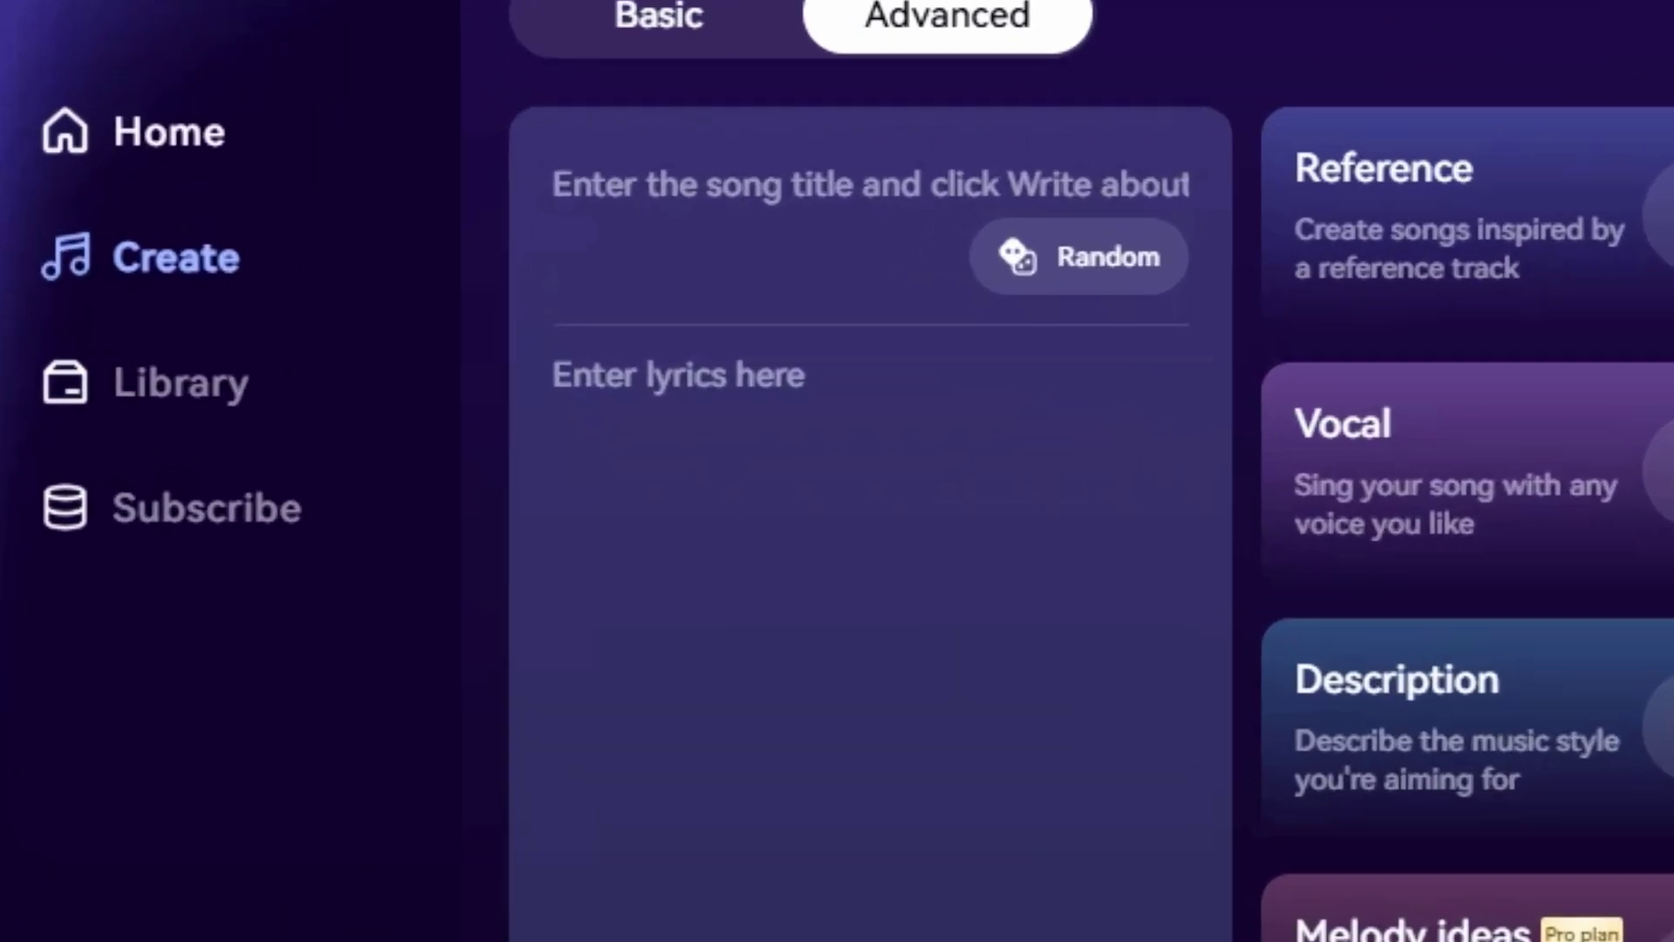
Return to the home page and browse the Hip-Hop, Pop and R&B song sections.
left_click(75, 138)
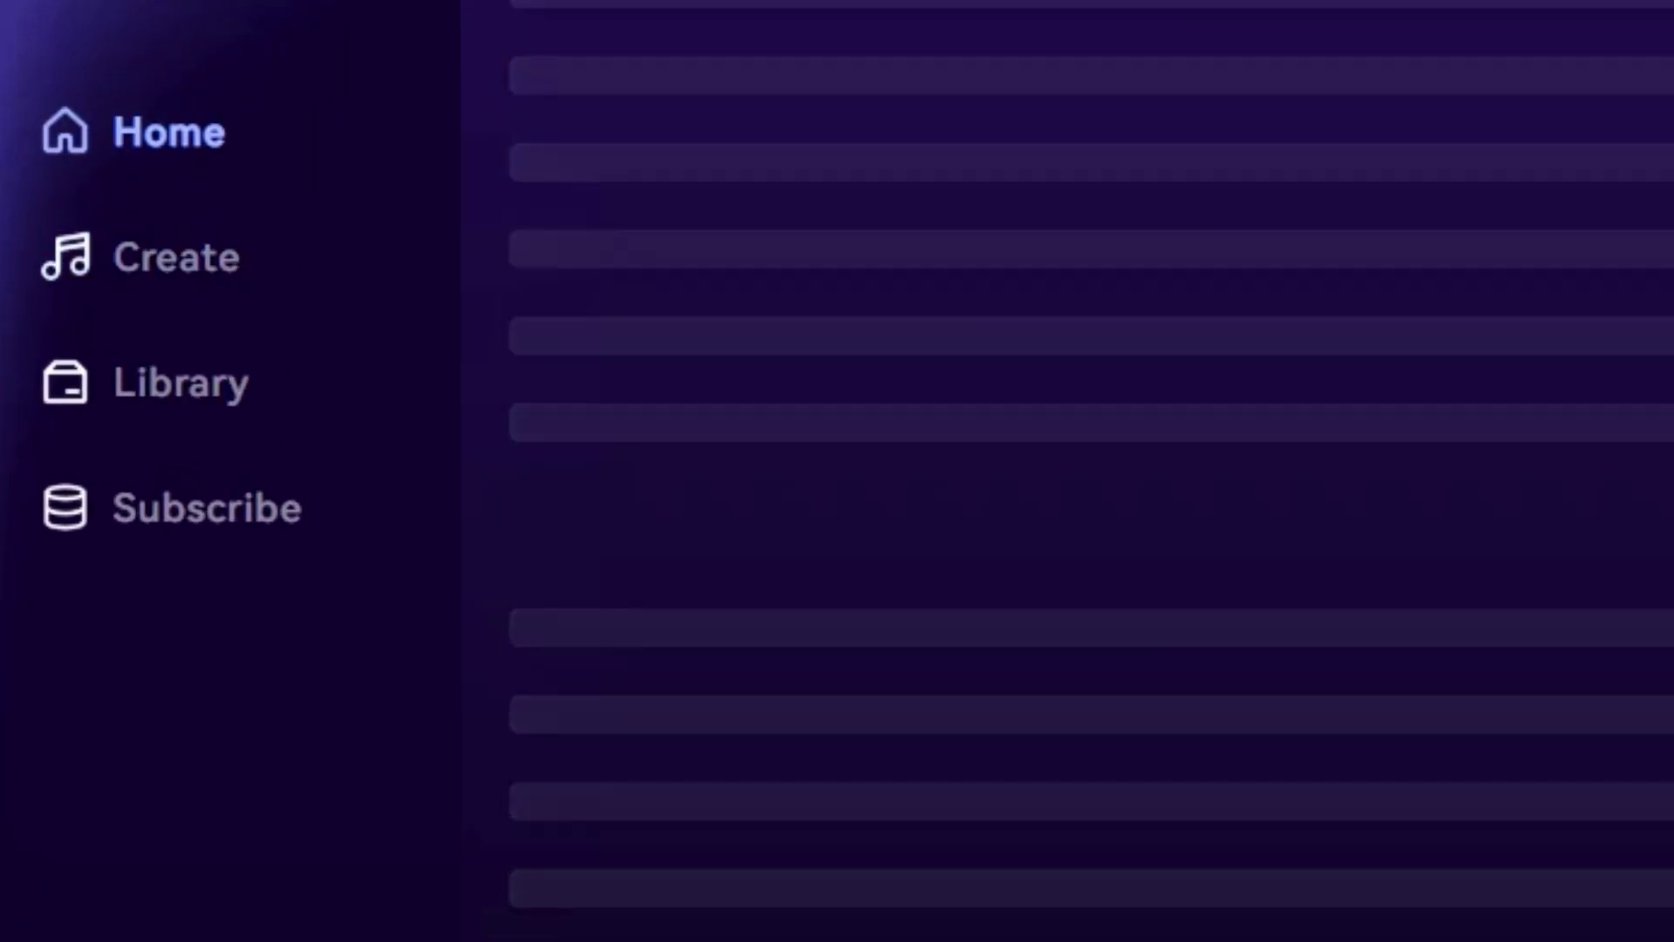
scroll(444, 272, "down", 1)
scroll(1090, 470, "down", 15)
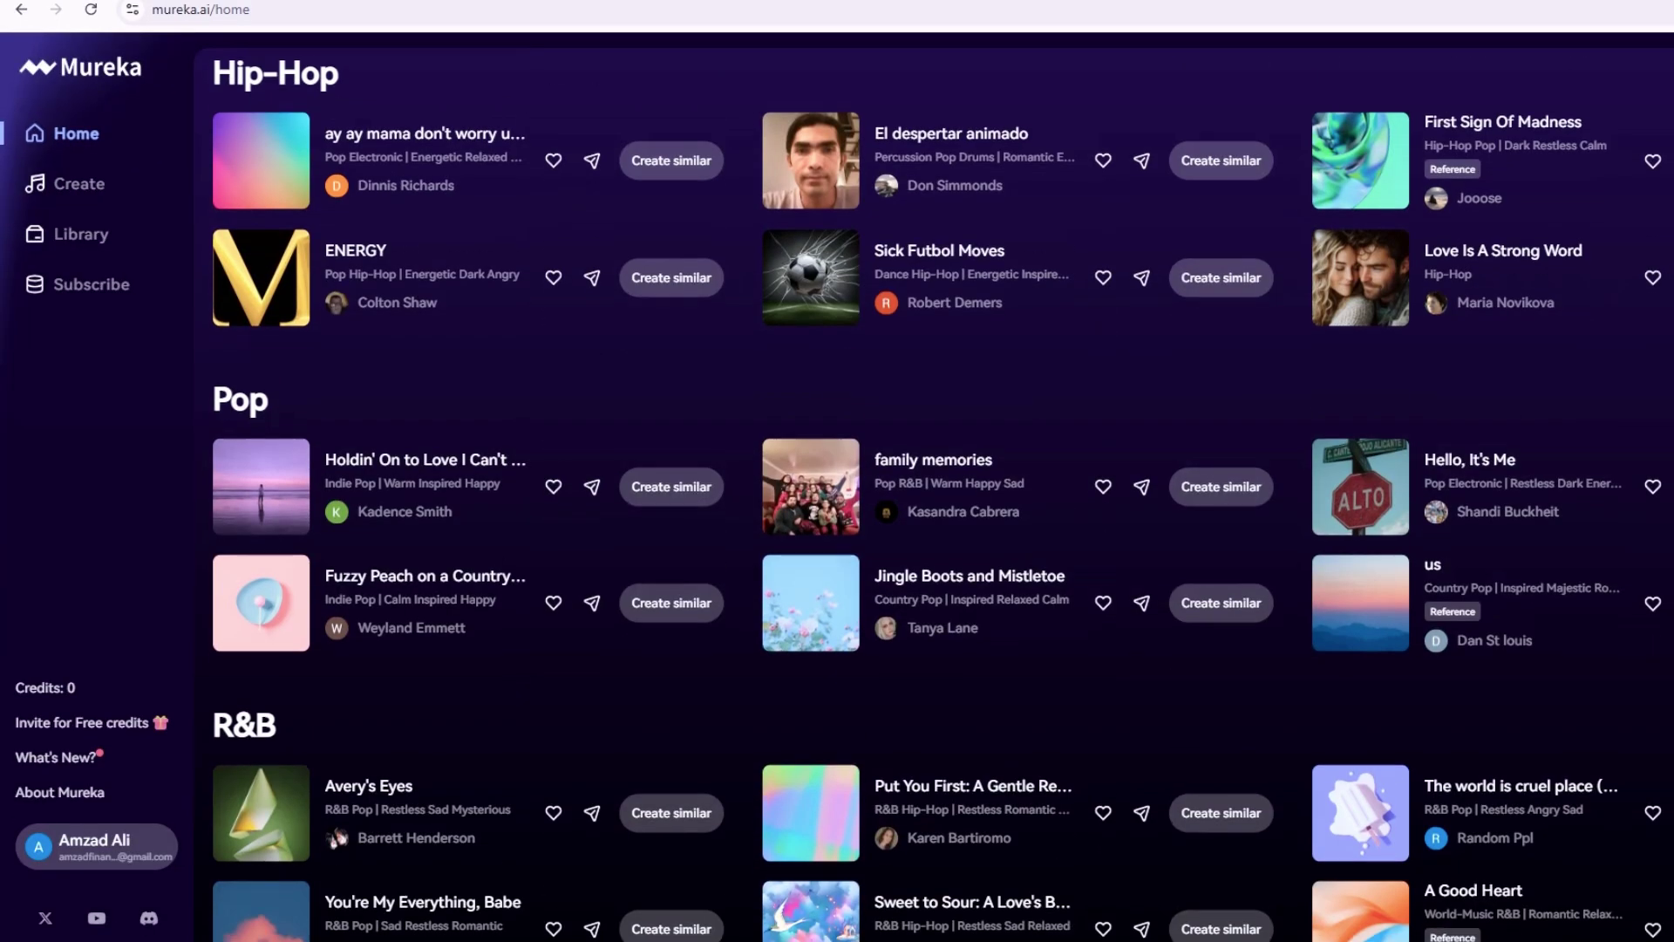
scroll(1046, 470, "up", 5)
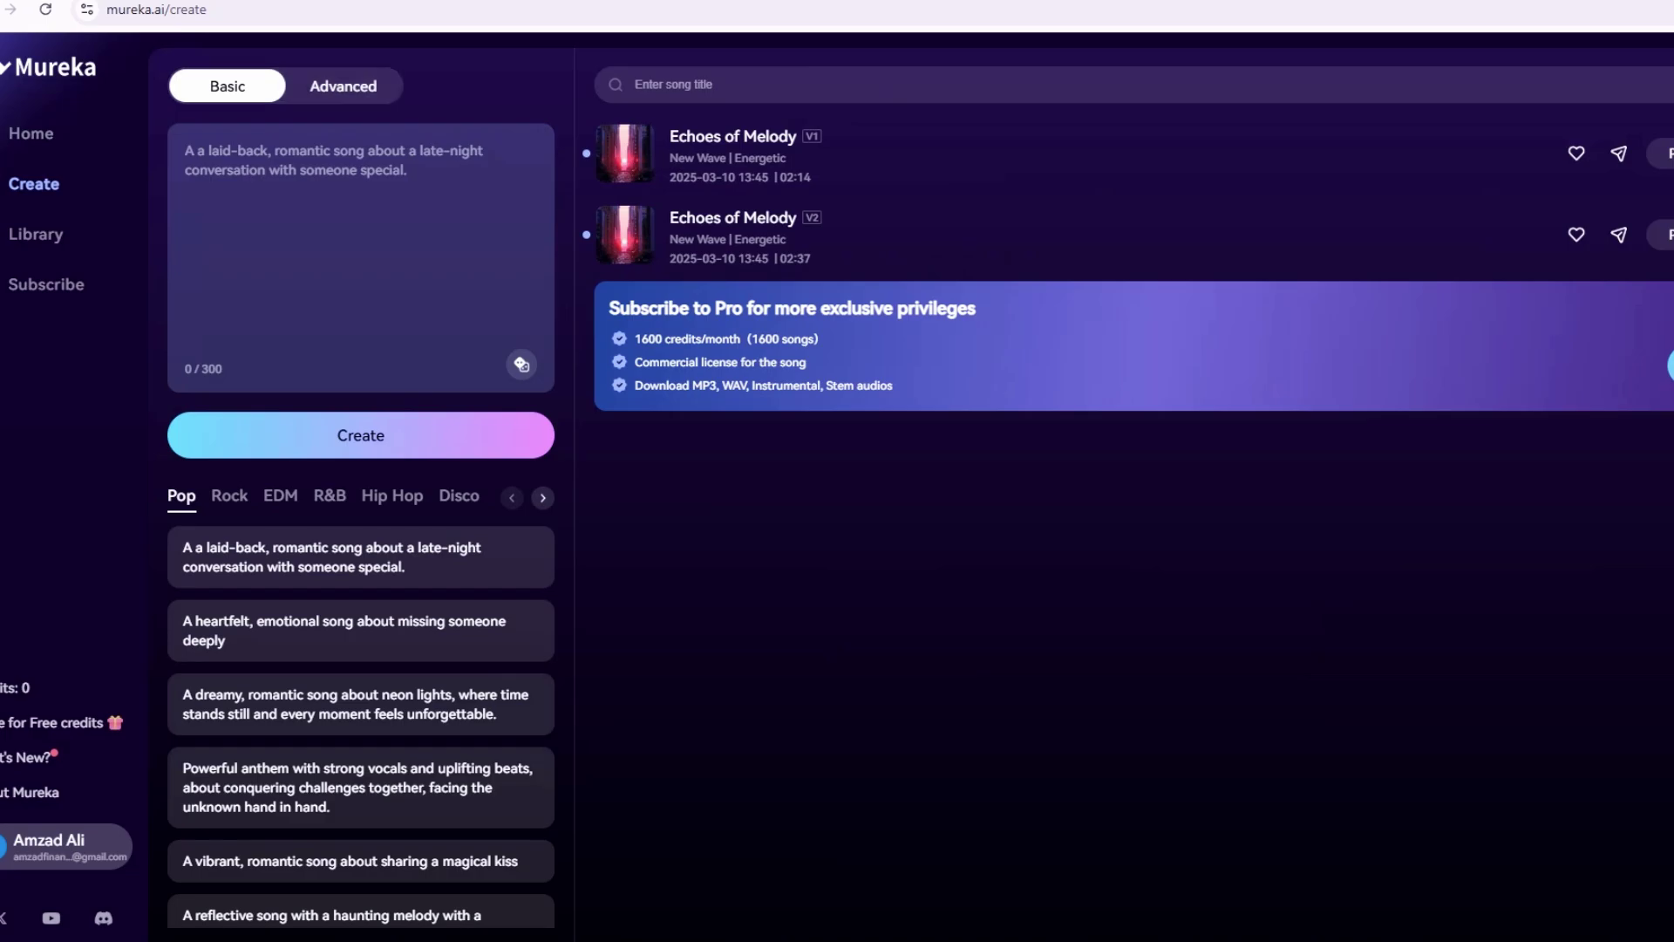
Compare the Advanced and Basic song creation modes, ending in Basic mode with its Pop prompt suggestions.
left_click(343, 85)
left_click(227, 85)
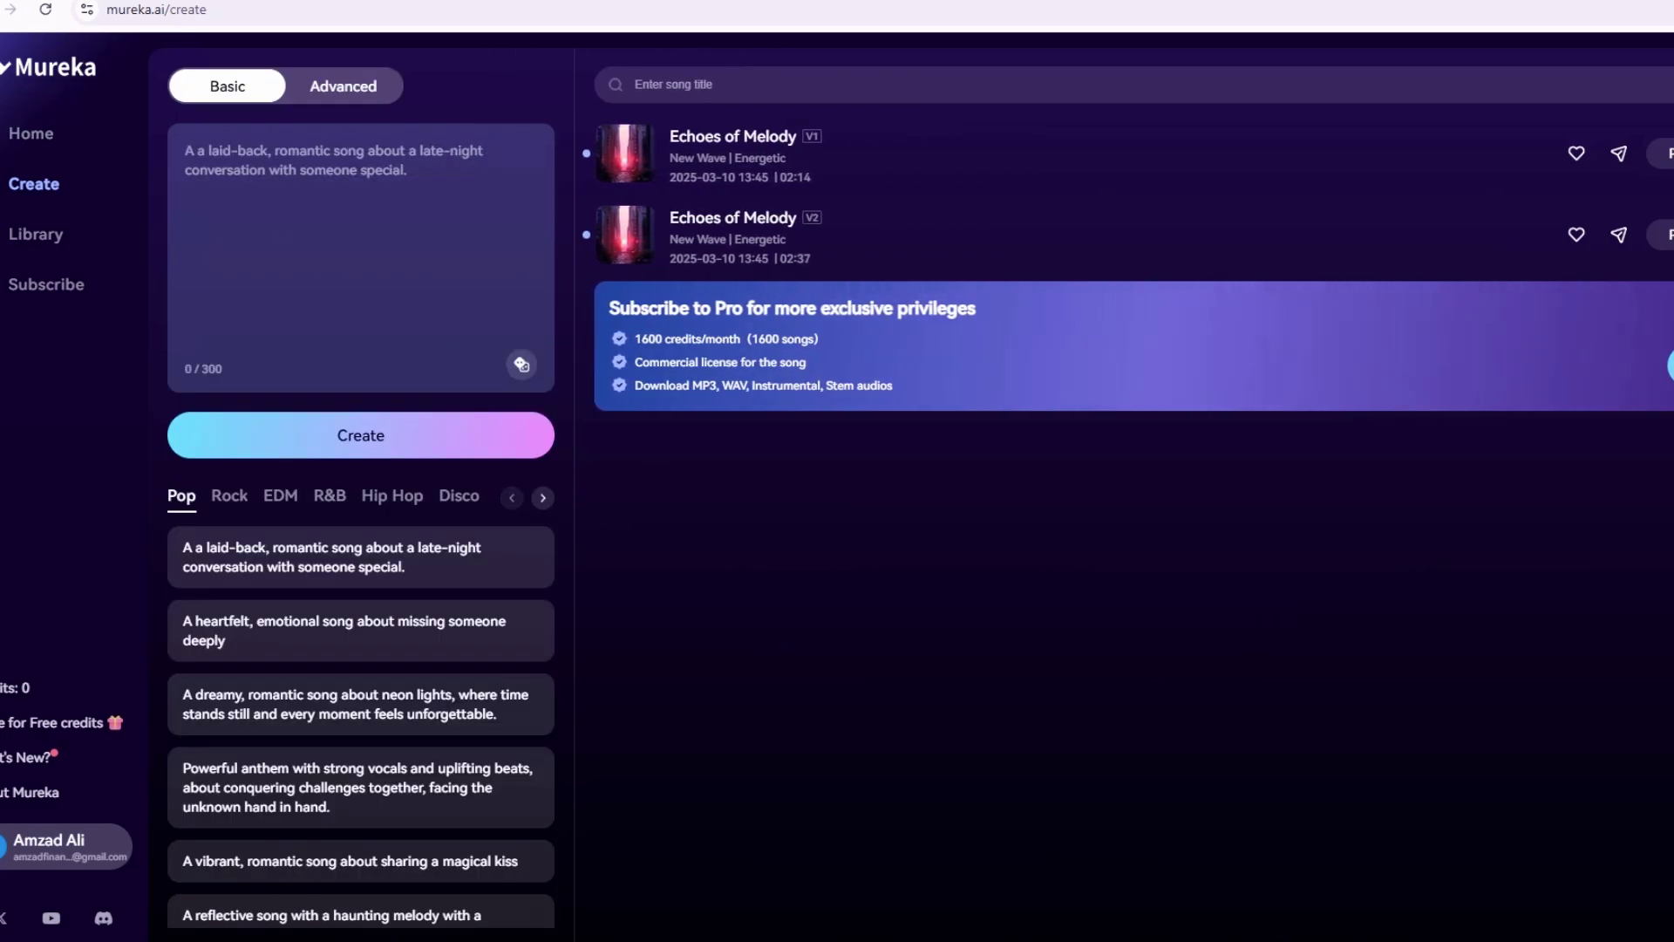
scroll(361, 602, "down", 2)
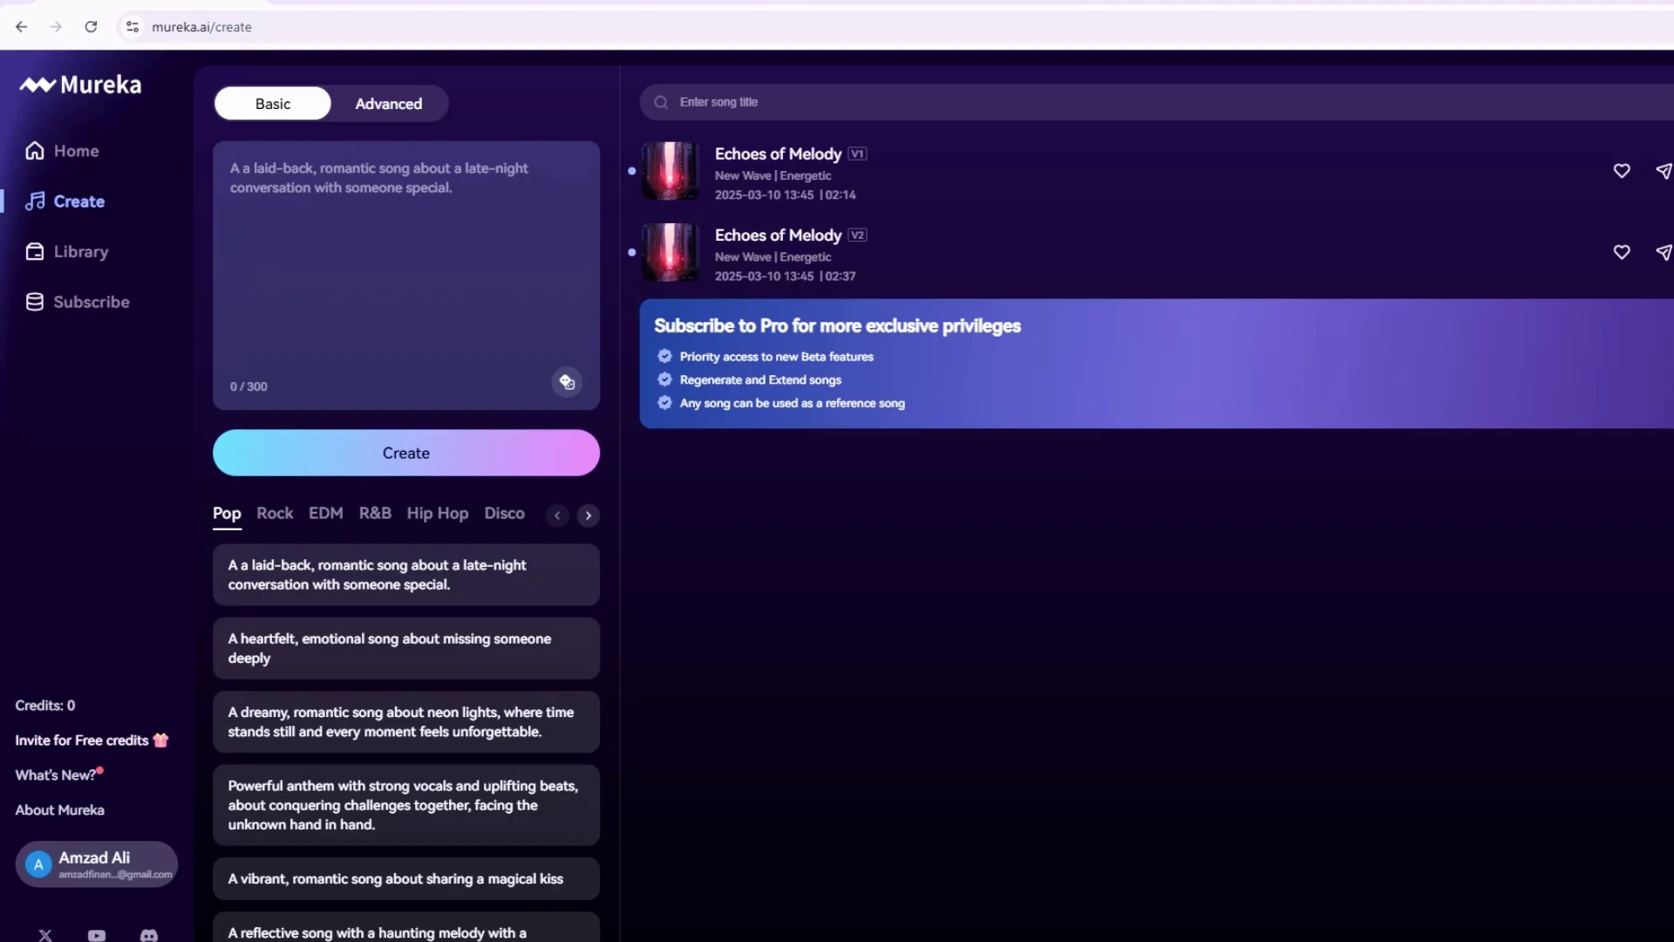
Check the account's credits details on the subscription page, close them and return to song creation.
left_click(82, 740)
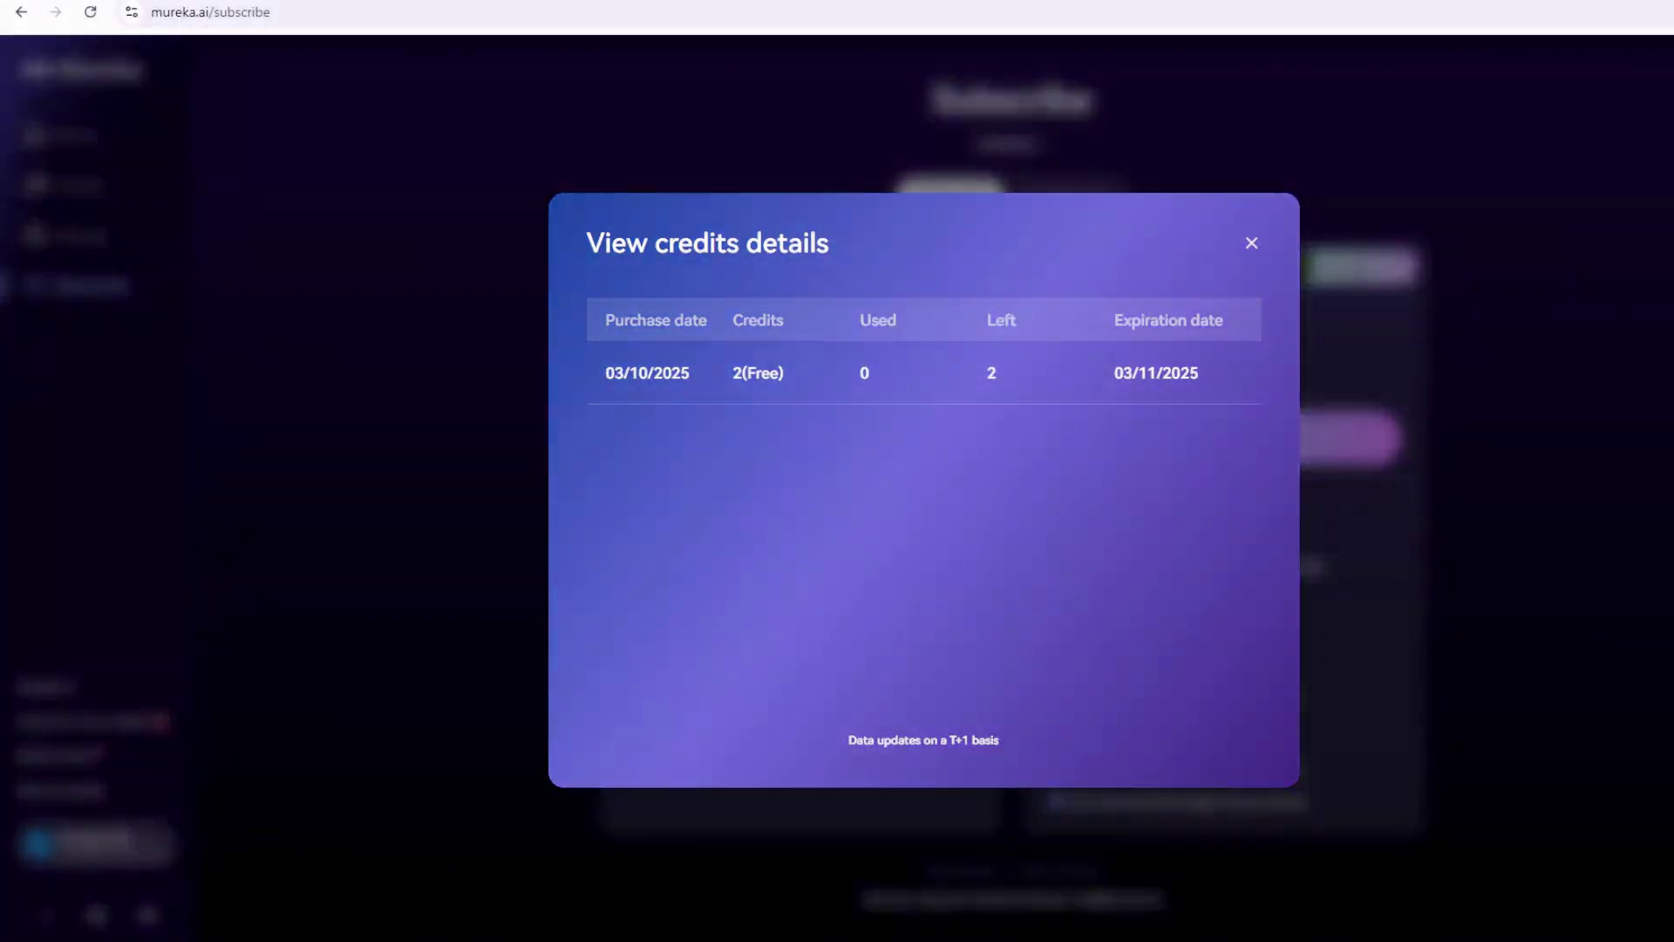
left_click(1251, 242)
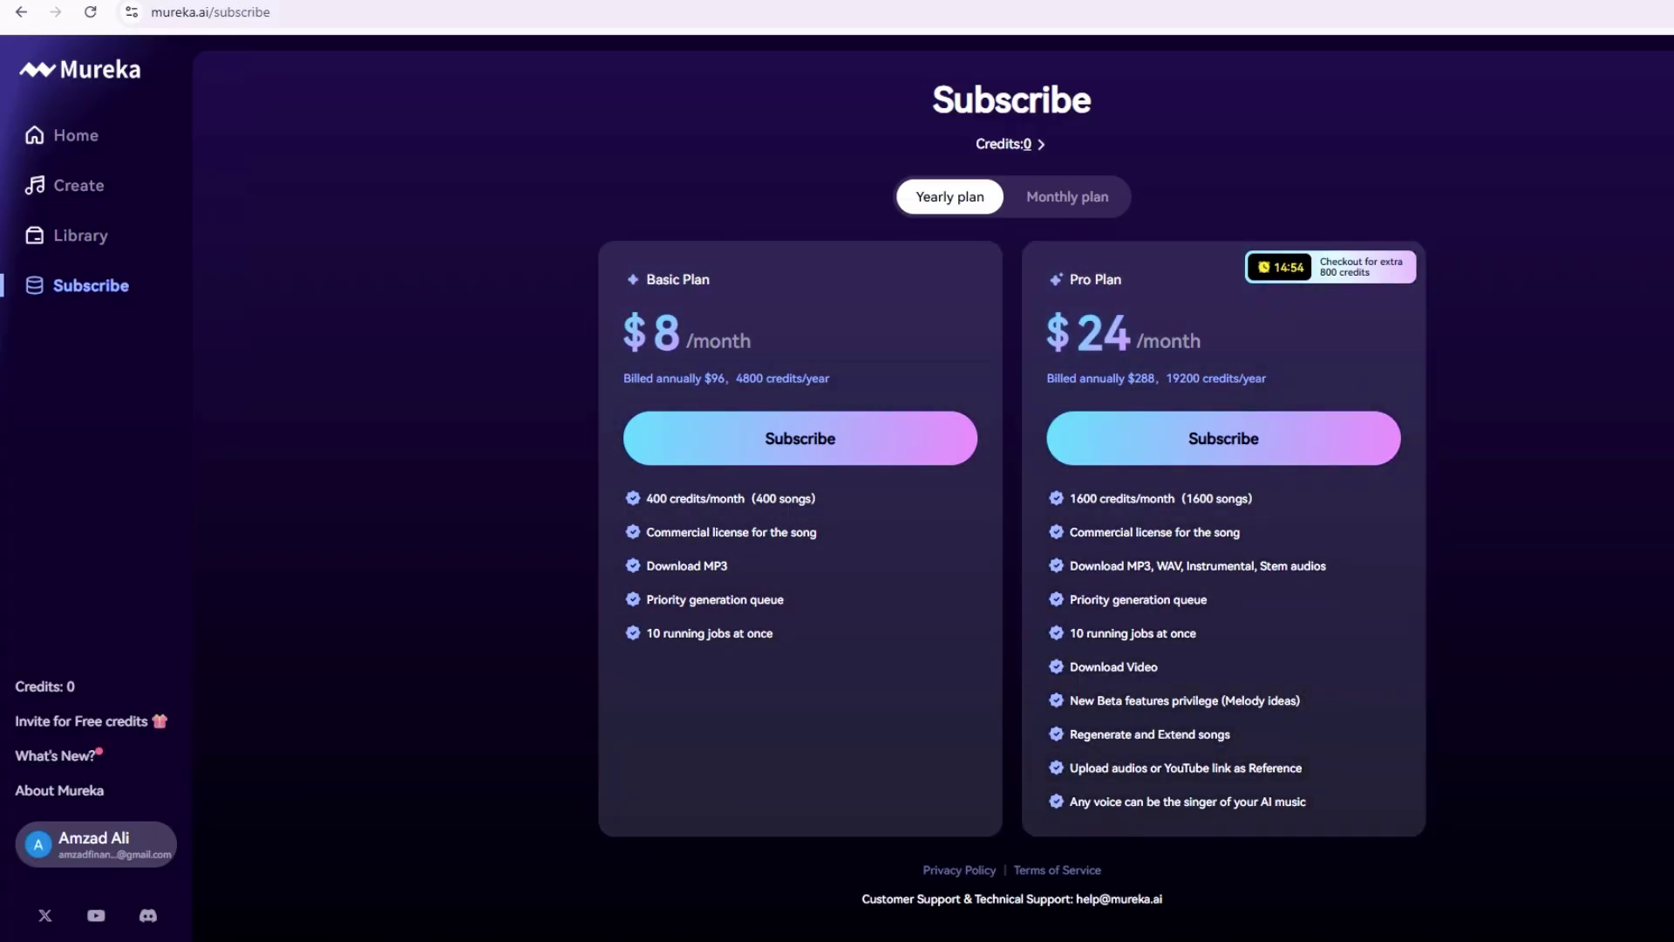
left_click(79, 184)
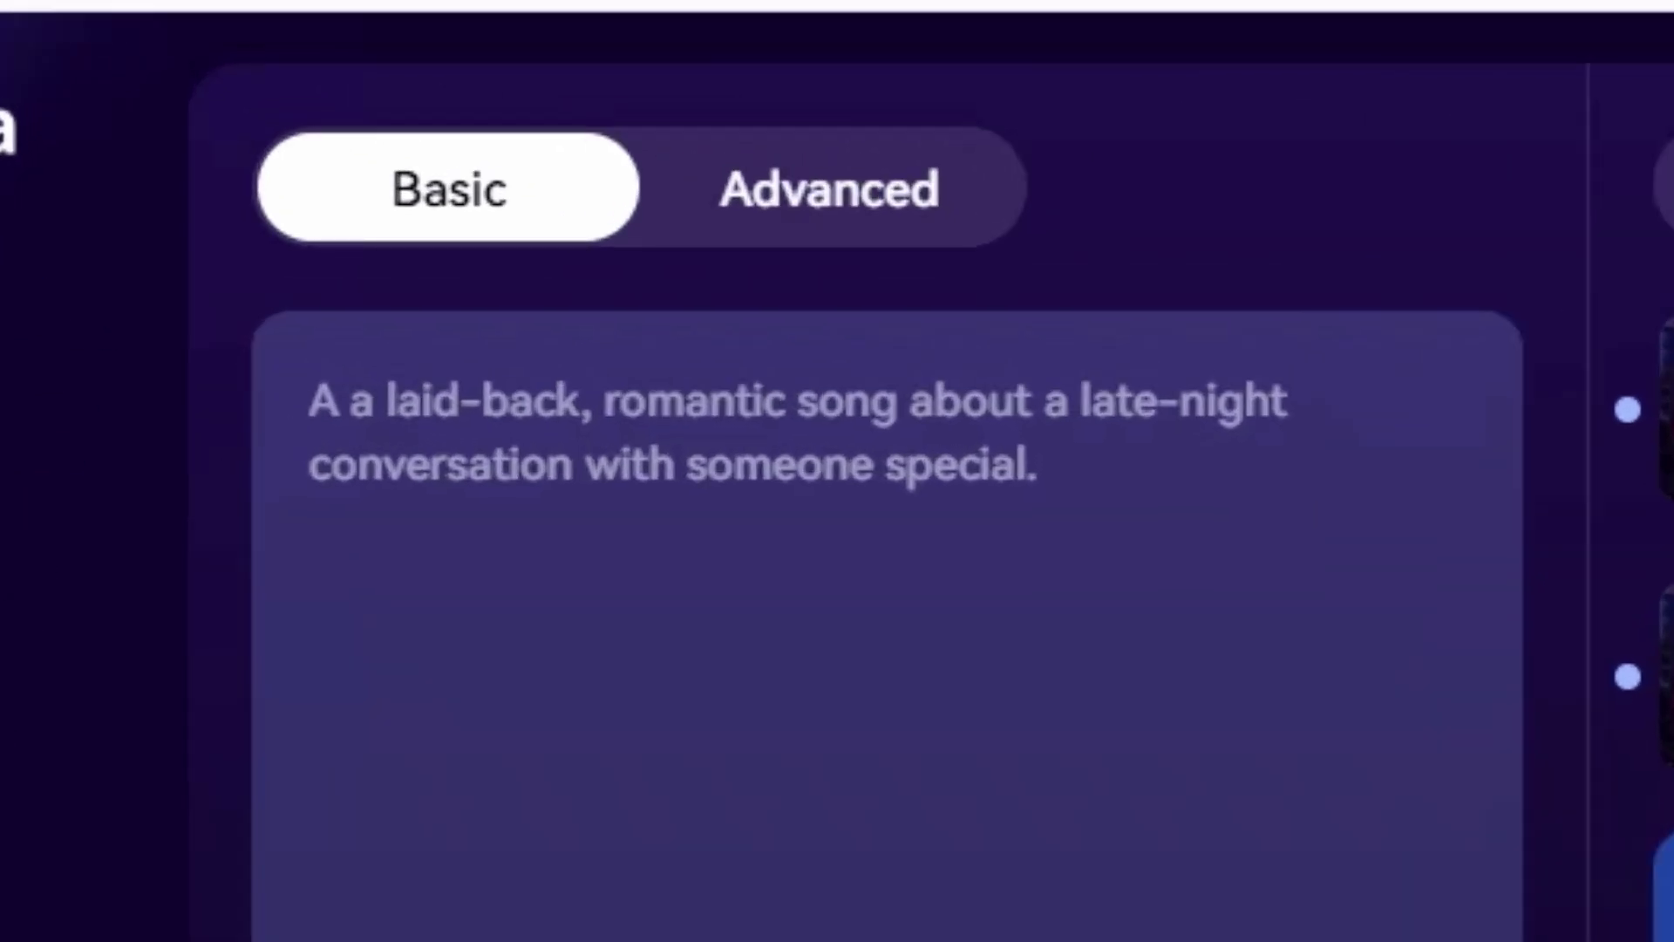
Try the prompt "pop, ballad, emotional, reflective, heartfelt, piano, strings, soft percussion, emotive vocals, C major, 80 BPM, journey" and clear it.
left_click(886, 523)
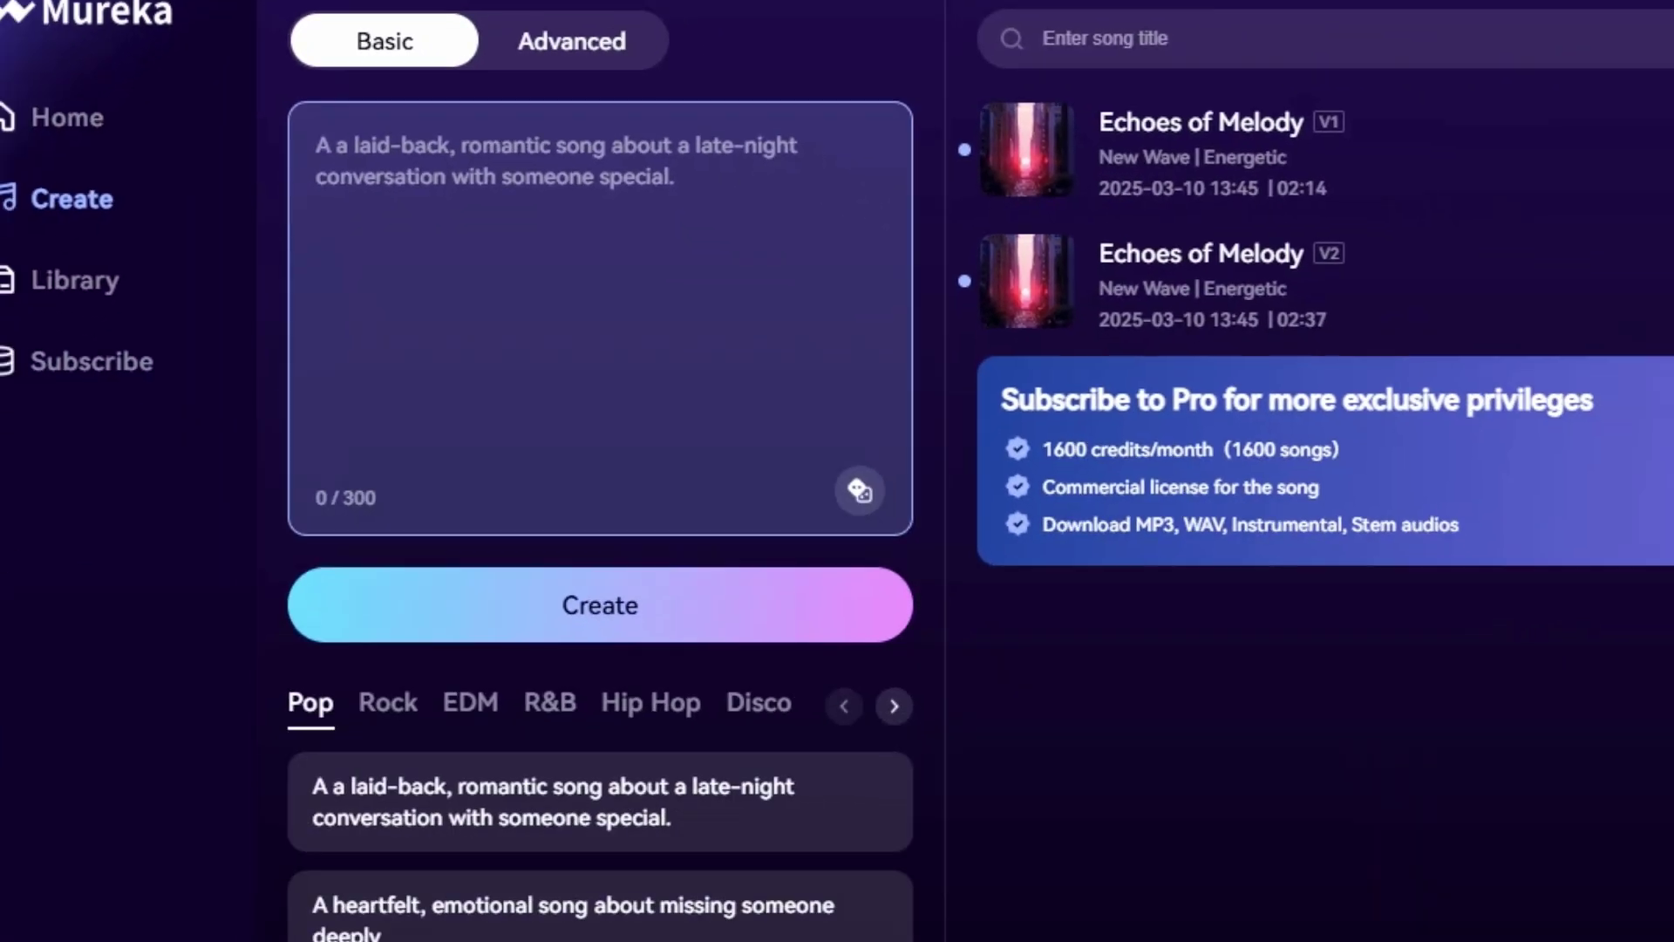
left_click(886, 523)
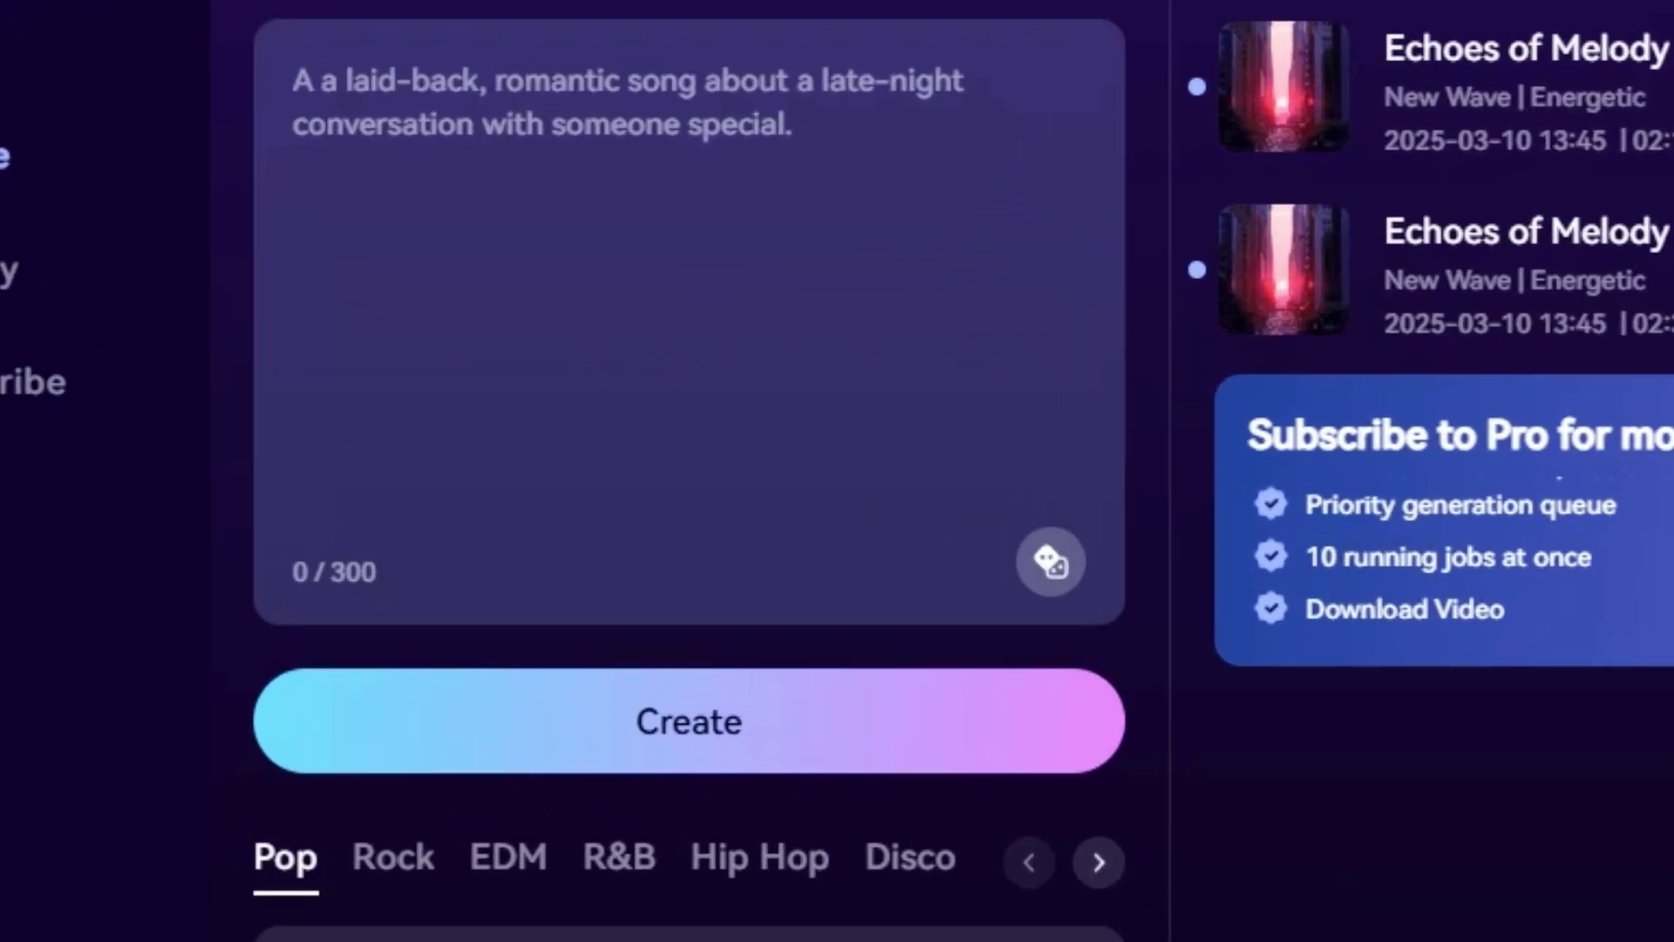
type("pop, ballad, emotional, reflective, heartfelt, piano, strings, soft percussion, emotive vocals, C major, 80 BPM, journey")
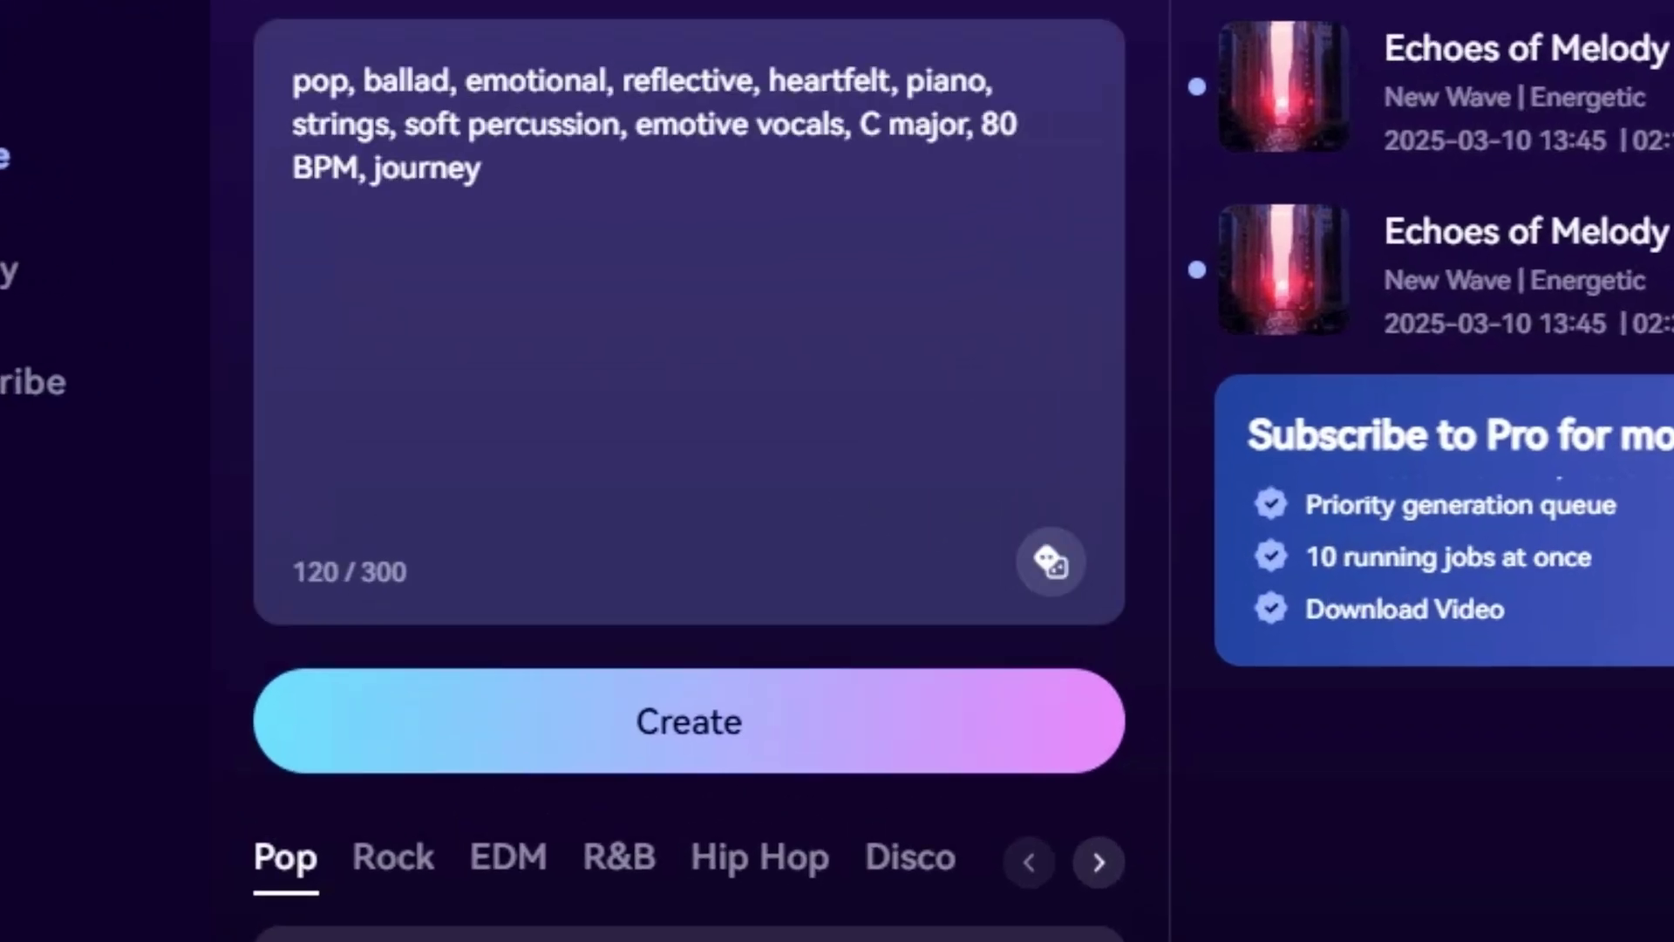
left_click_drag(483, 170, 294, 76)
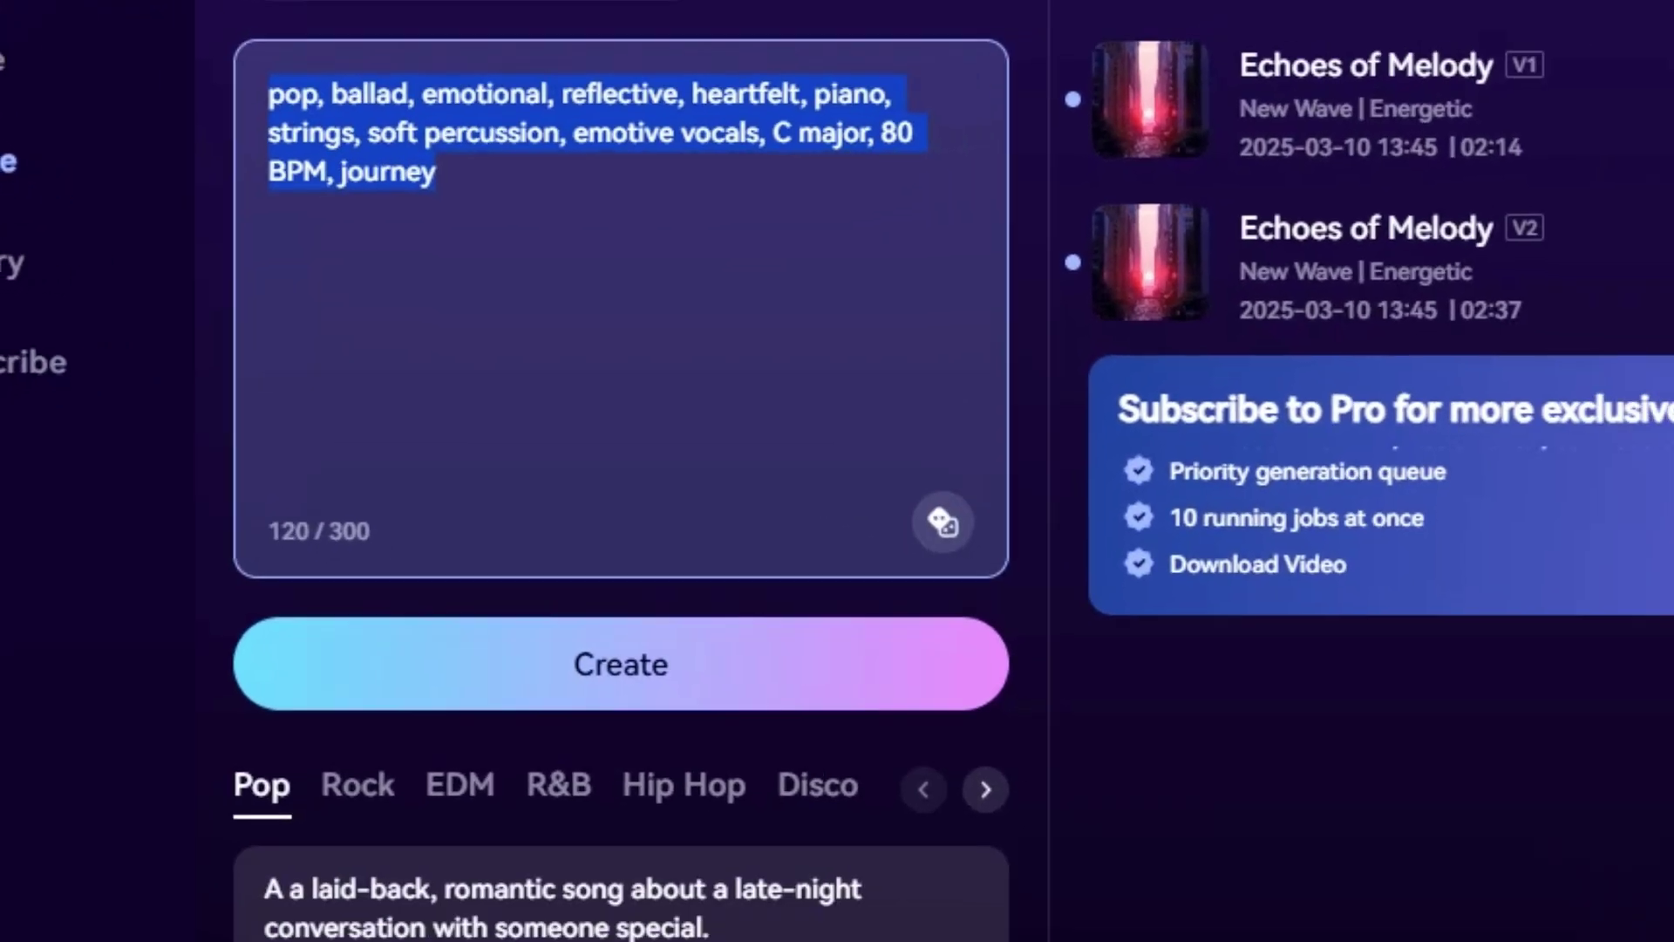
left_click(483, 169)
key("ctrl+a")
key("BackSpace")
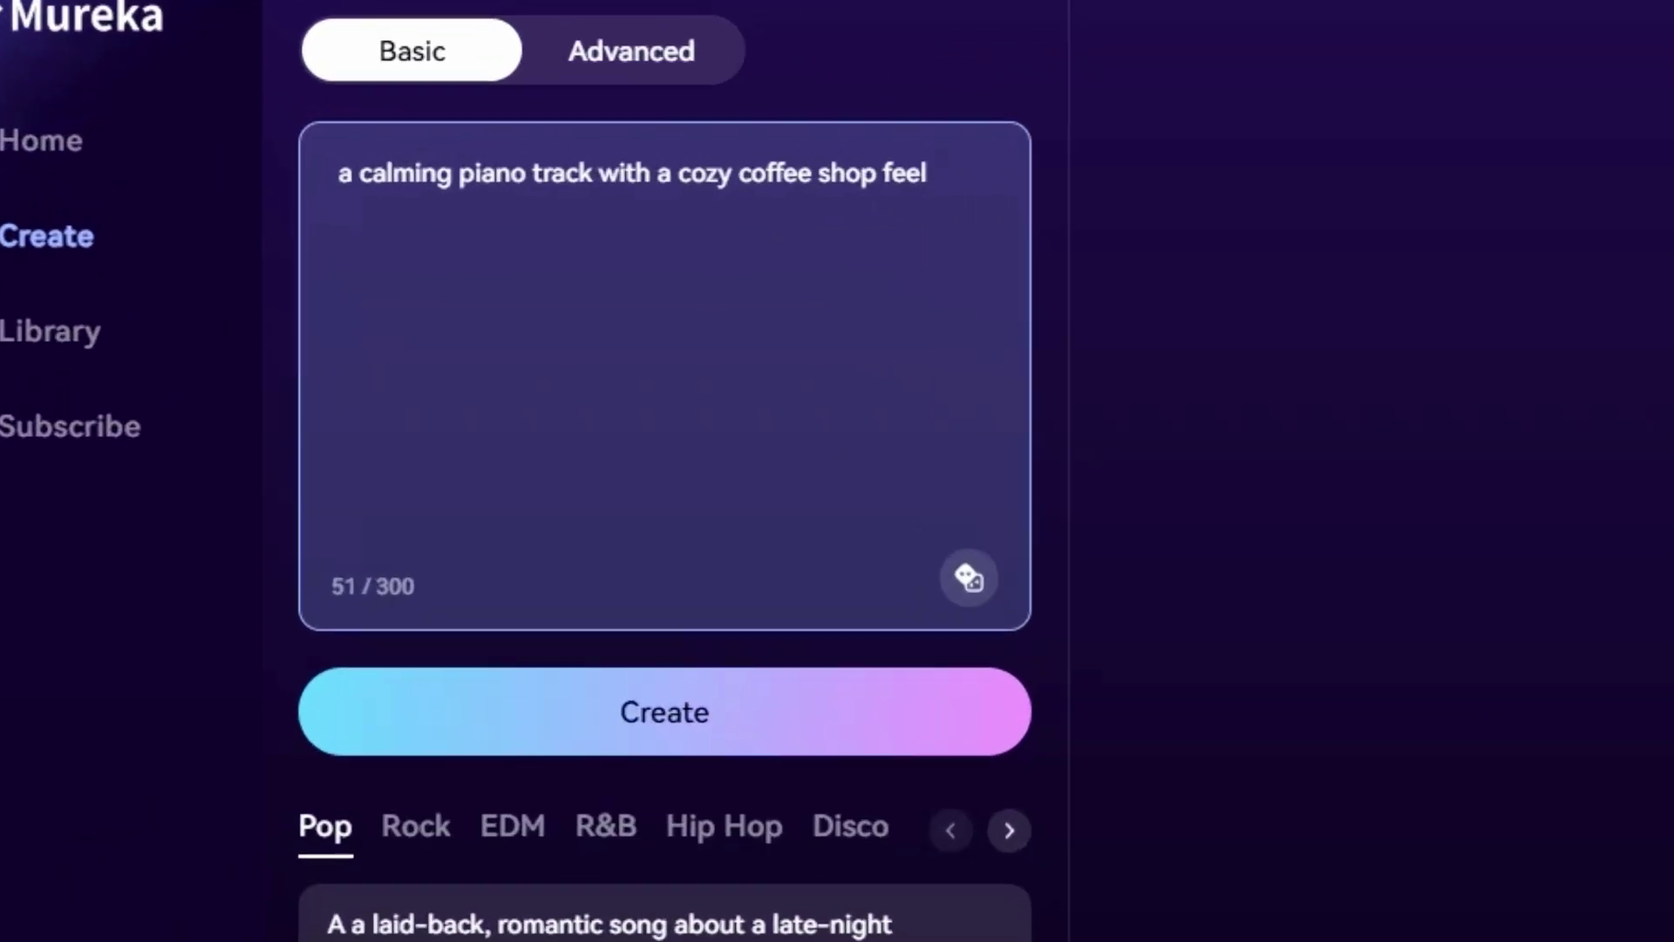
Generate a song in Basic mode from the prompt "a calming piano track with a cozy coffee shop feel".
left_click_drag(231, 155, 248, 154)
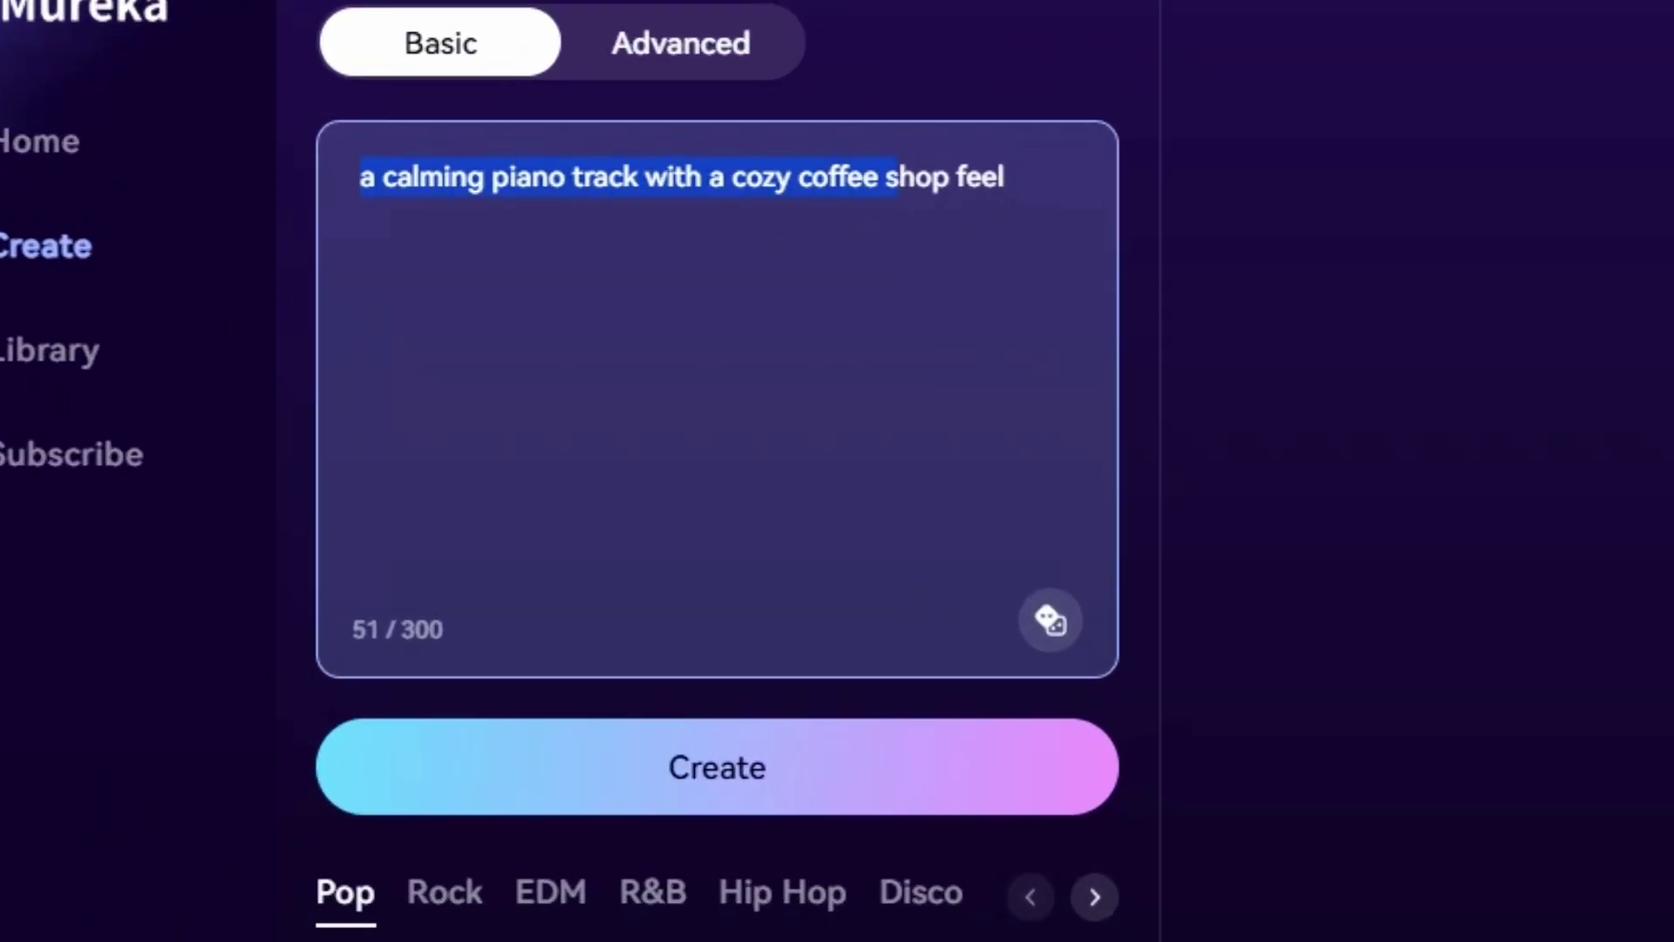
left_click(1005, 176)
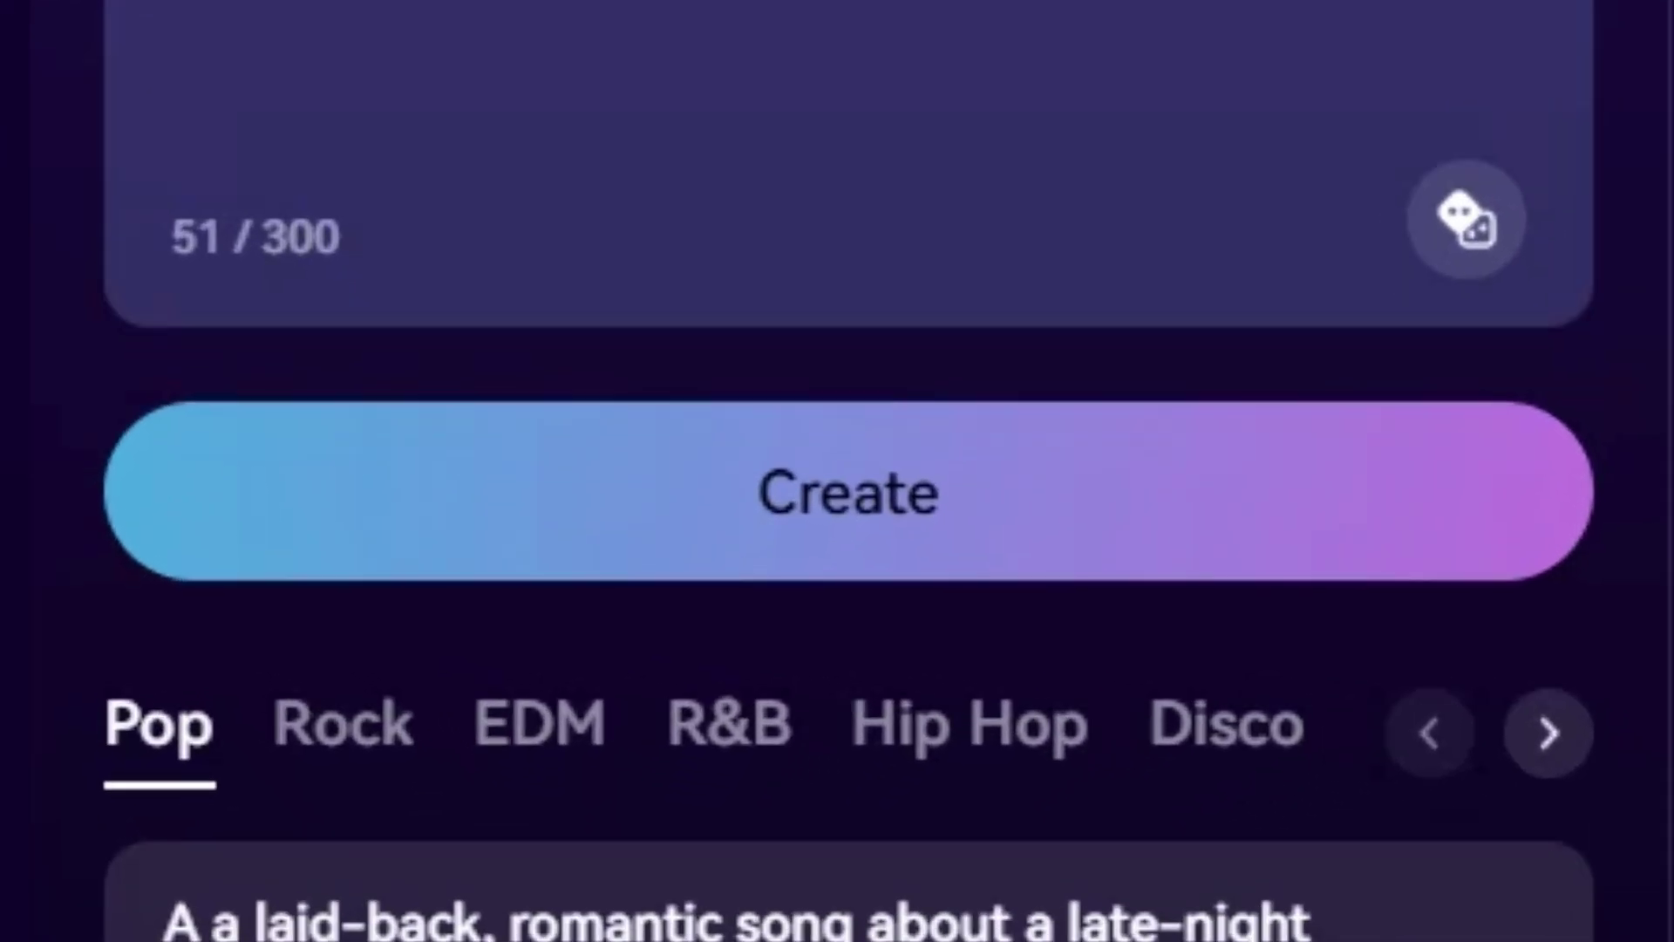
left_click(717, 767)
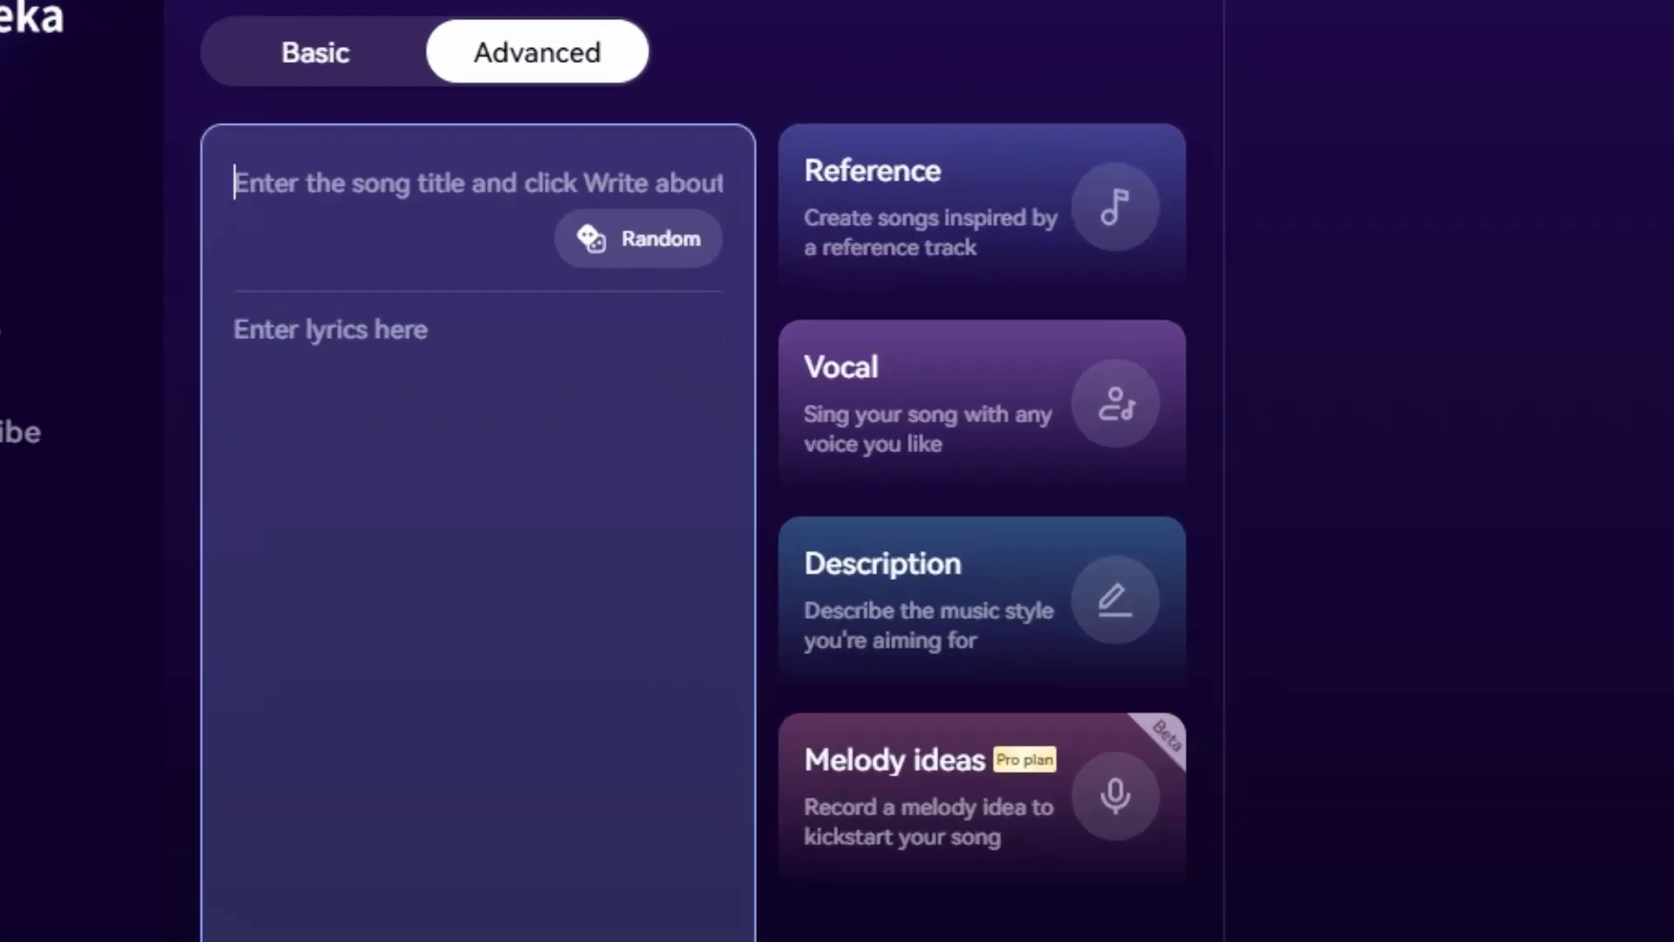
Title the Advanced mode song "Midnight Ocean" and generate lyrics about that title.
type("Midnight Ocean")
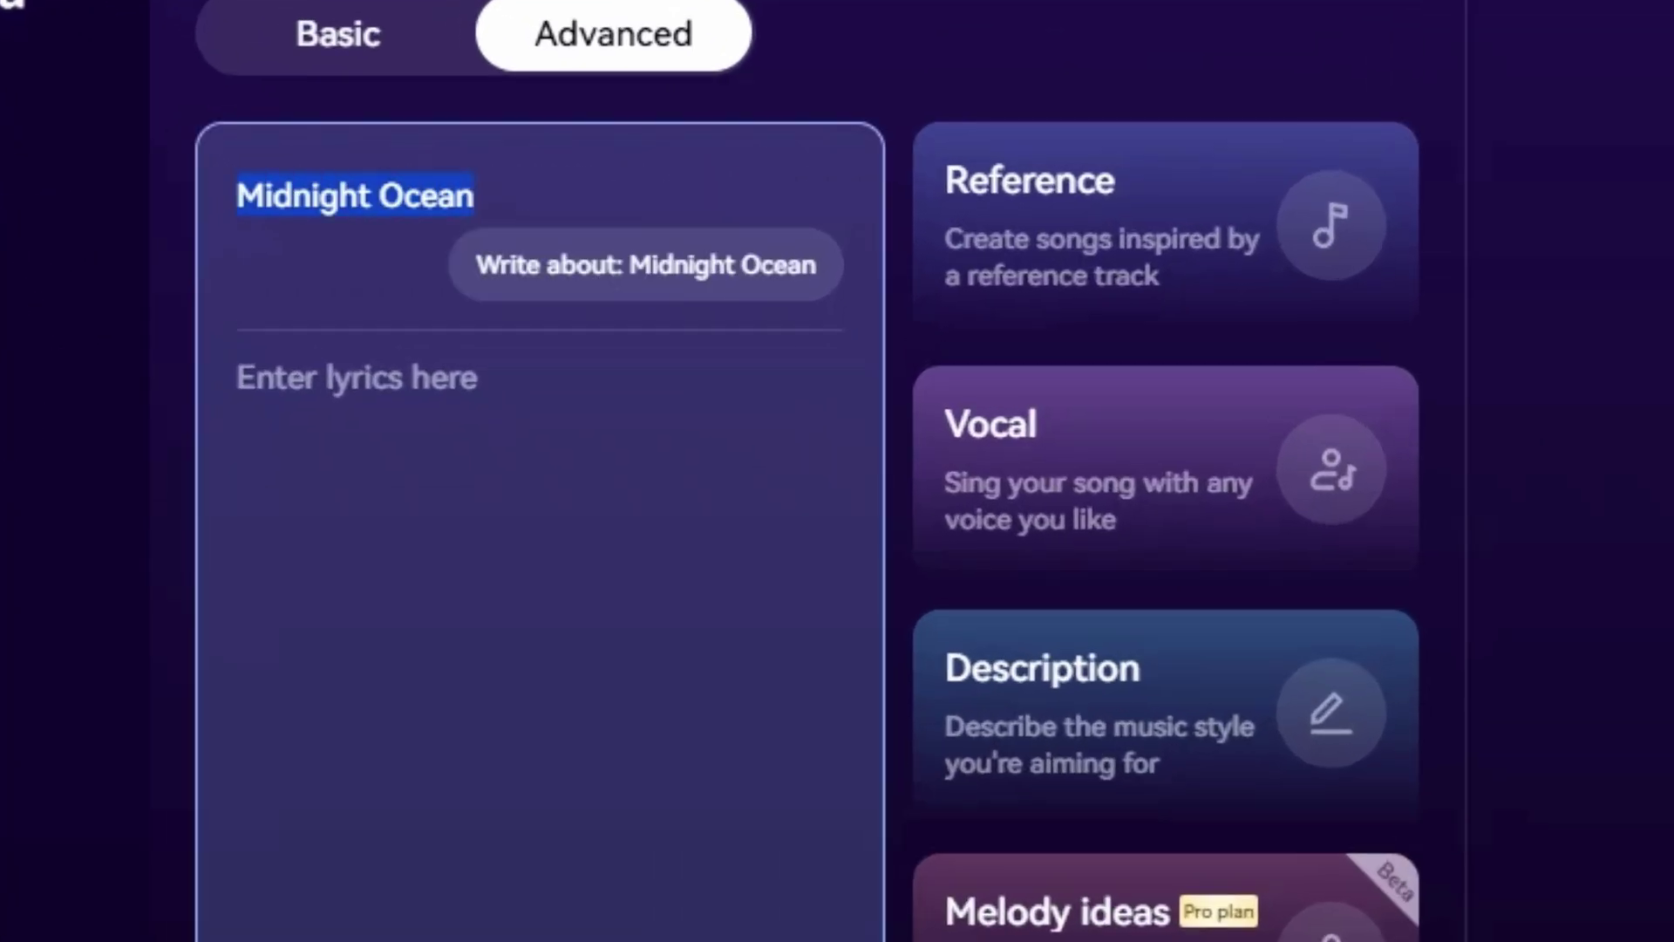
left_click(238, 378)
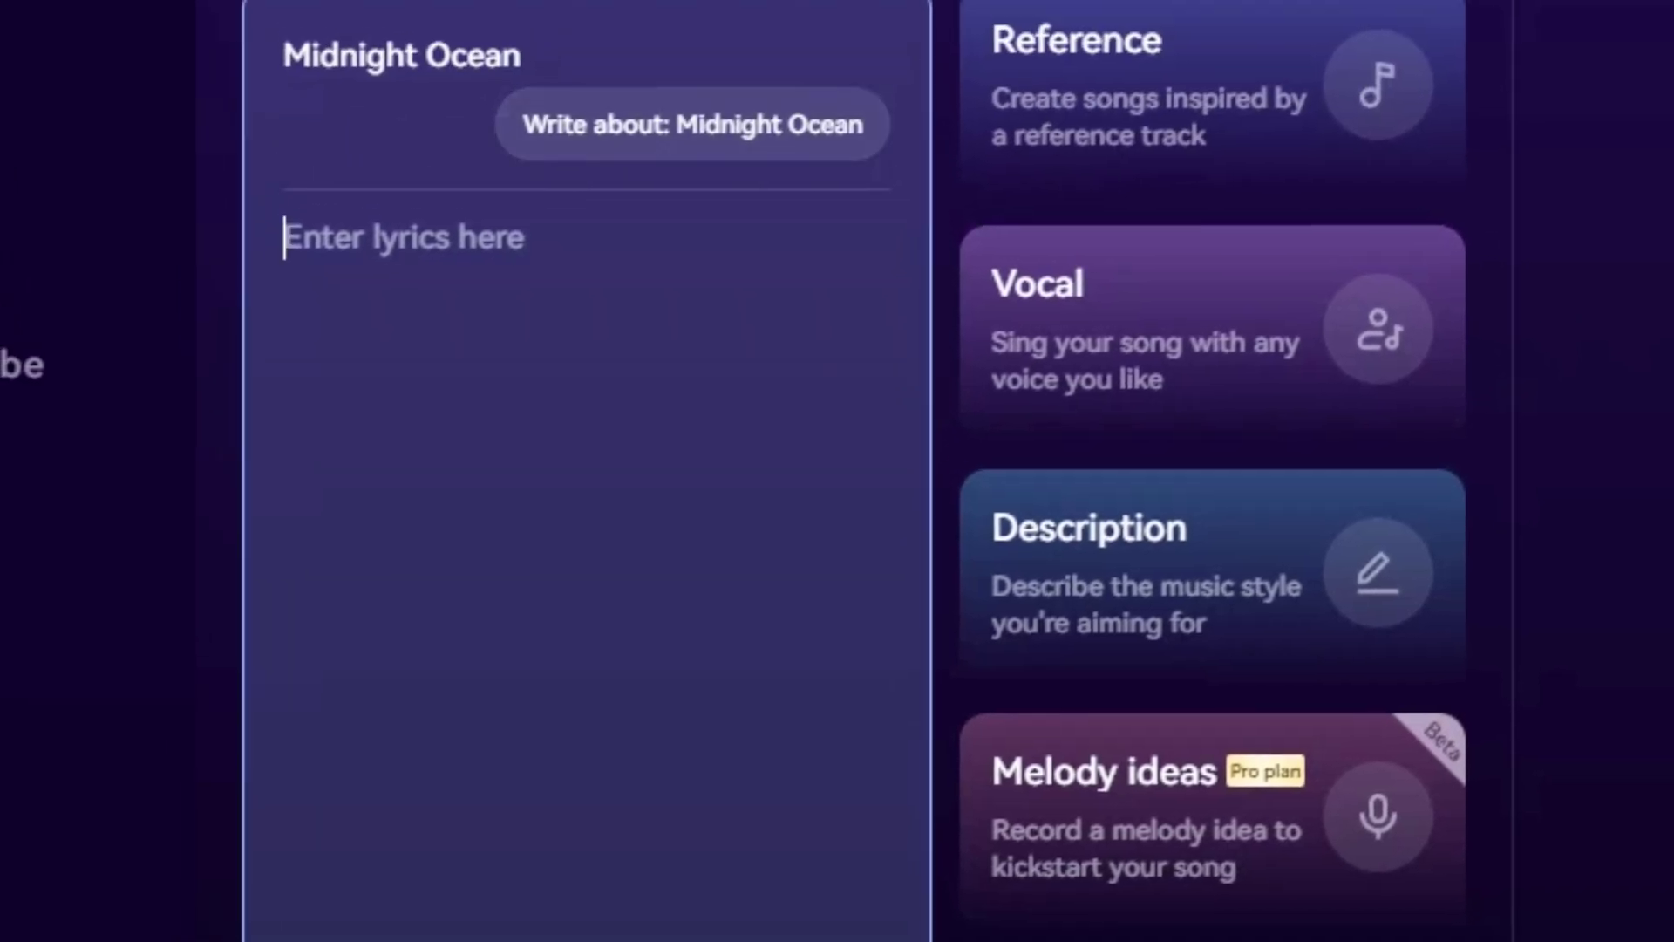
left_click(693, 124)
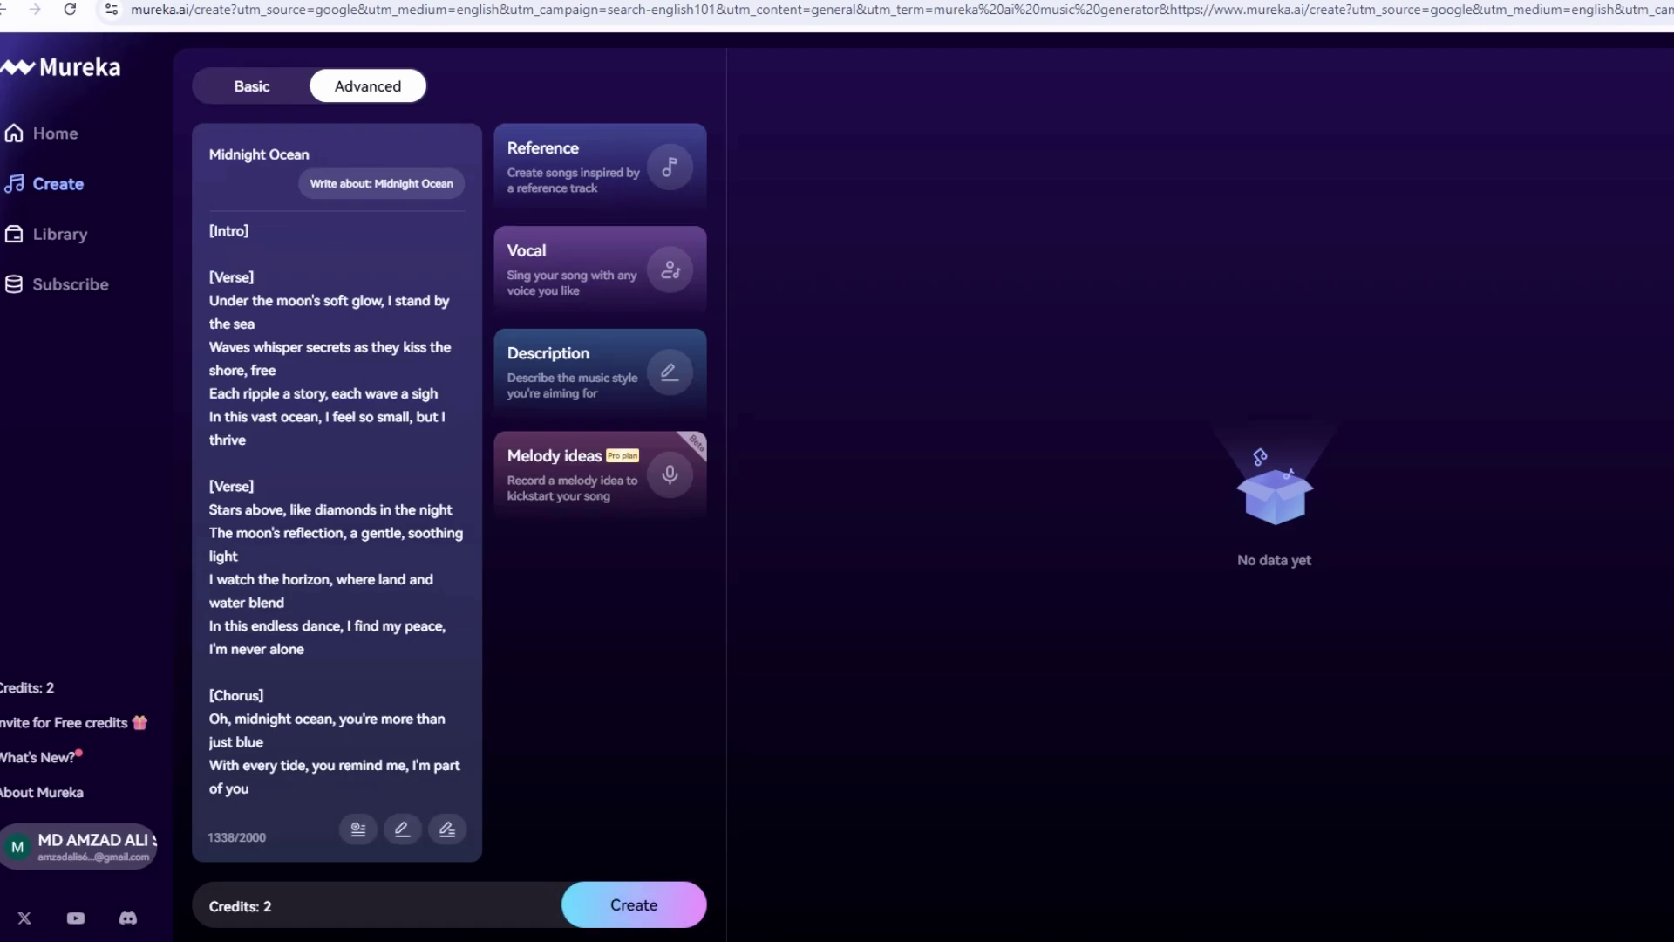
Read through the generated Midnight Ocean lyrics from intro to outro, highlighting lines of the first verse.
scroll(336, 505, "down", 1)
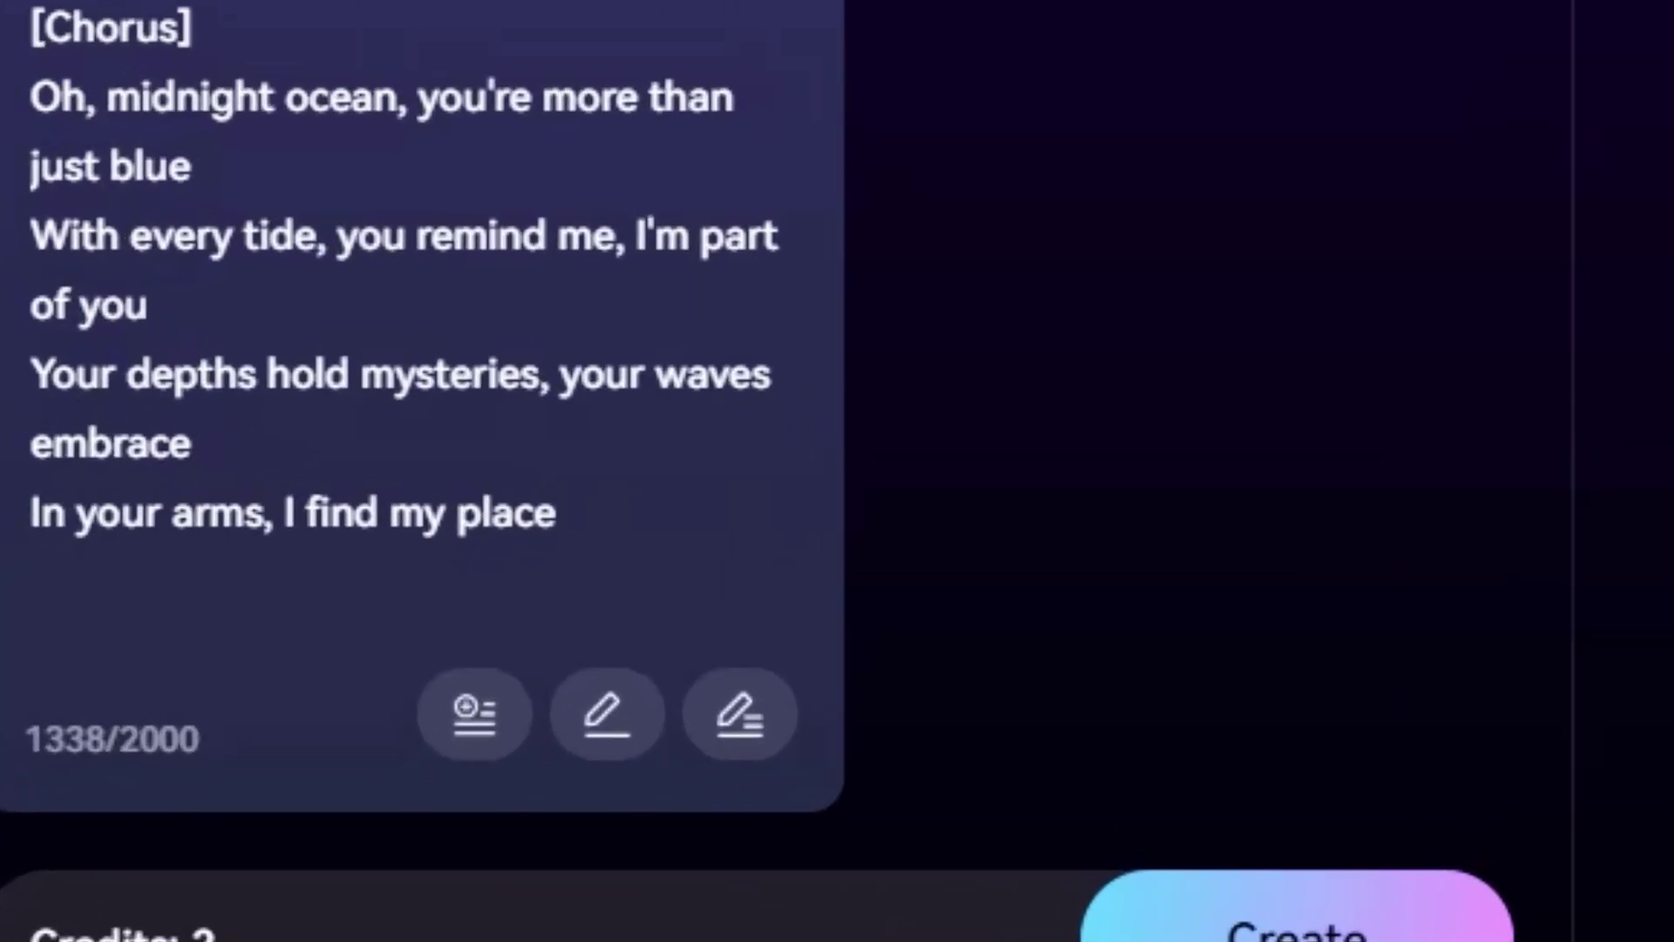
scroll(418, 349, "down", 3)
scroll(418, 349, "down", 1)
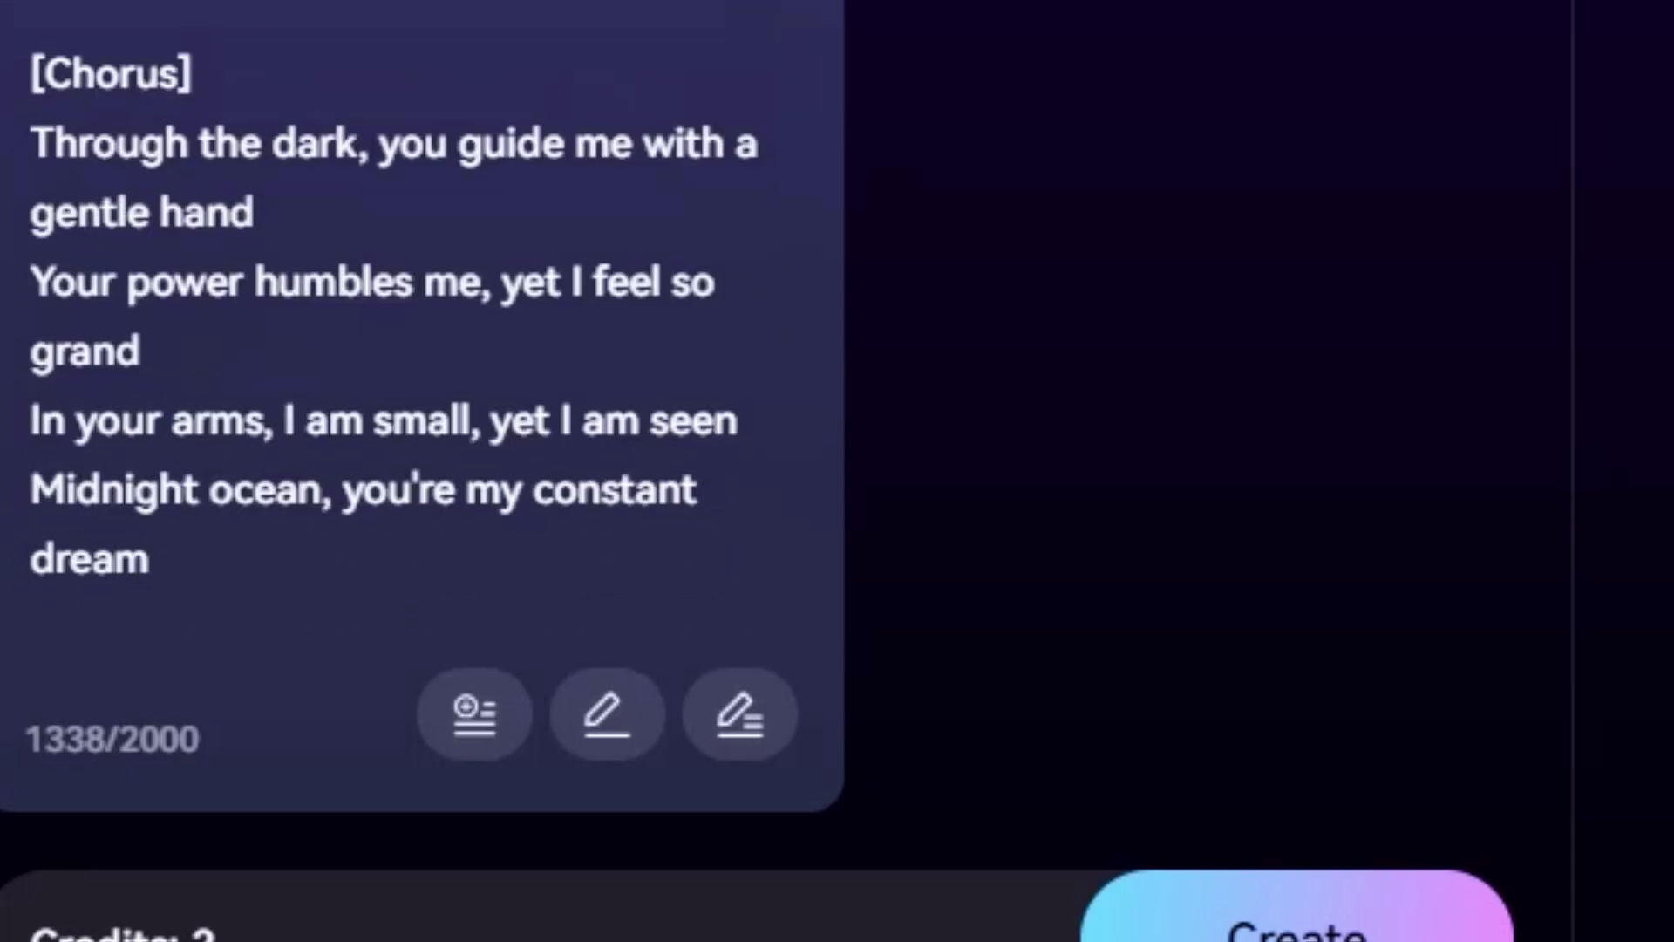
scroll(419, 348, "up", 4)
scroll(419, 348, "down", 4)
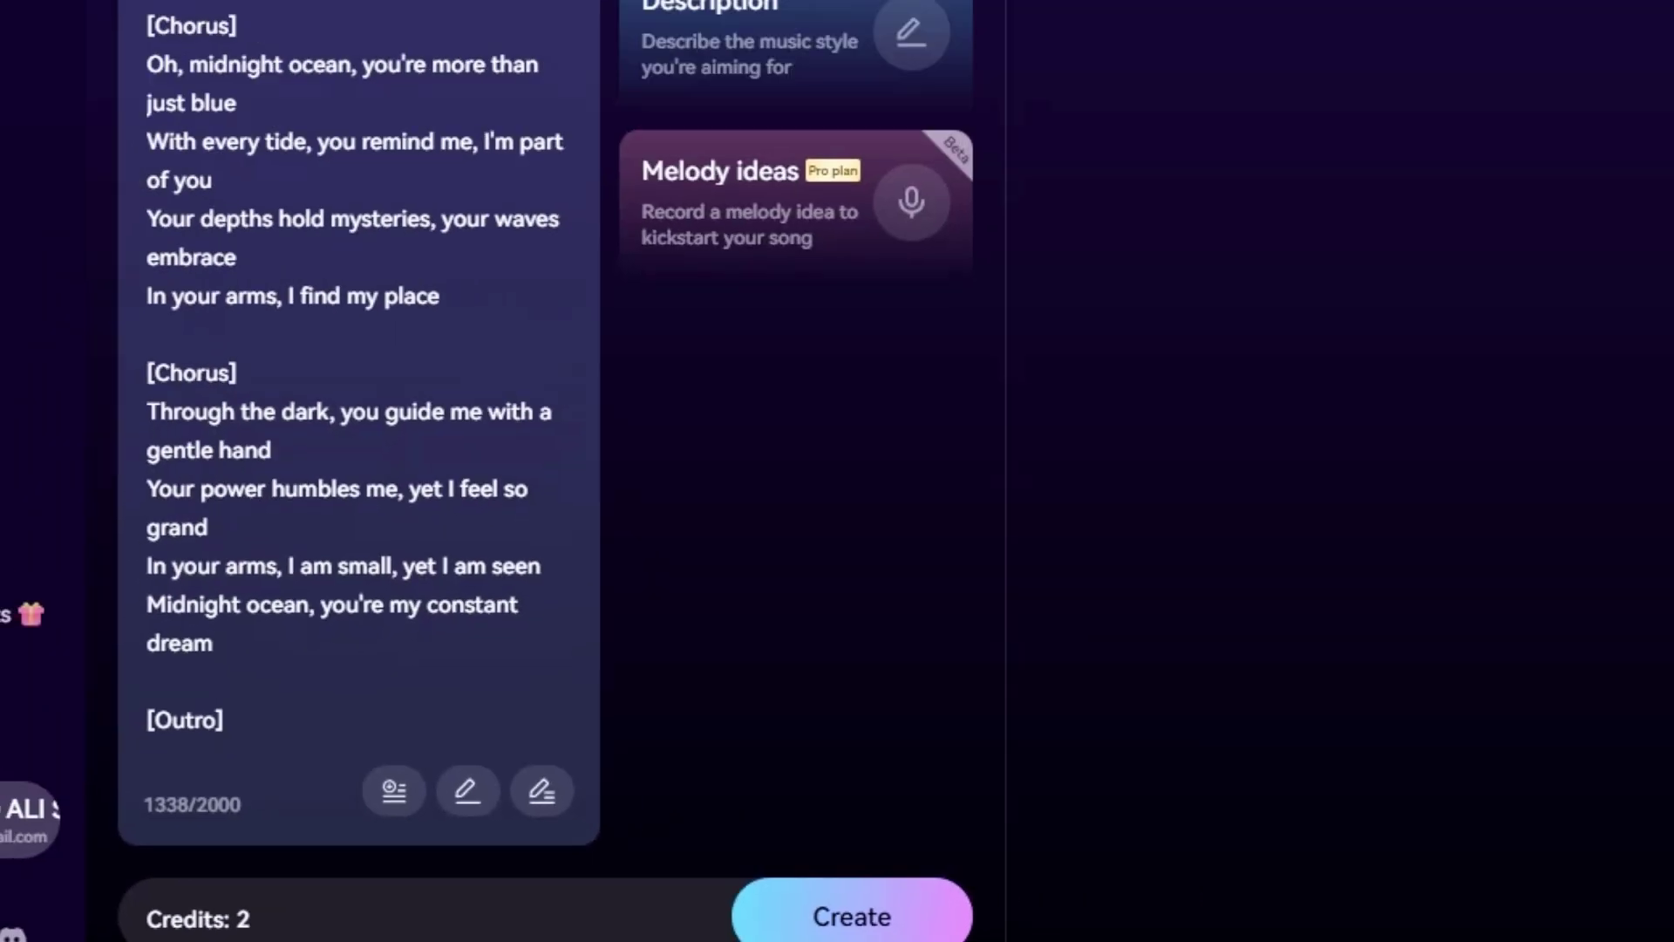
scroll(401, 349, "up", 10)
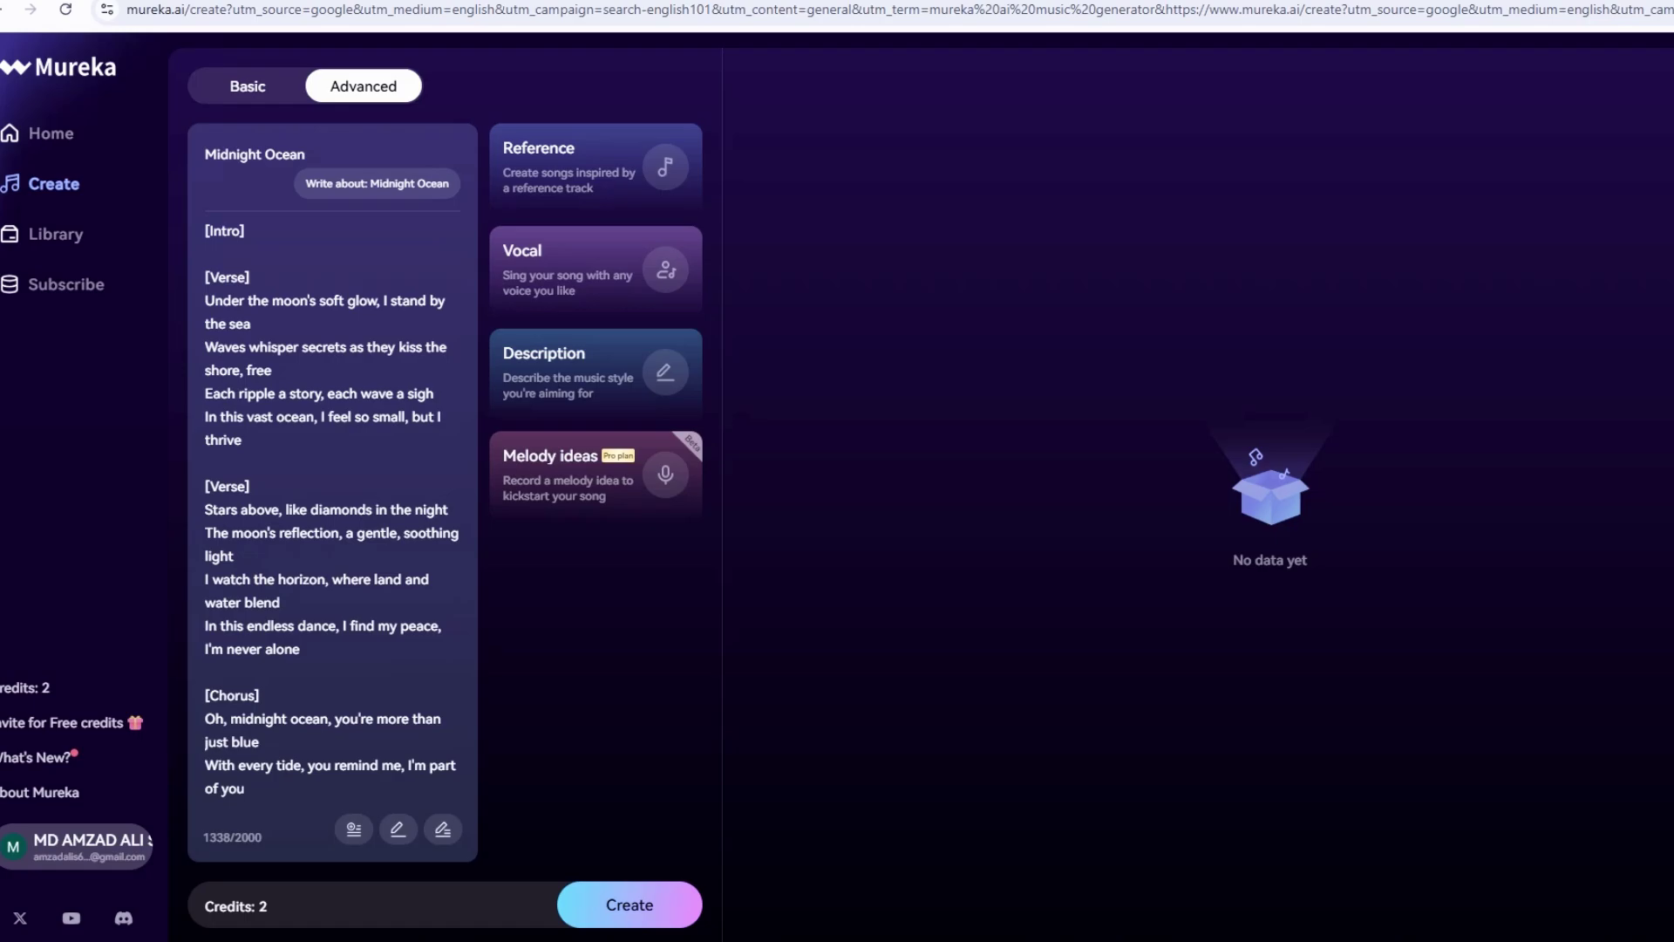
left_click_drag(206, 300, 272, 370)
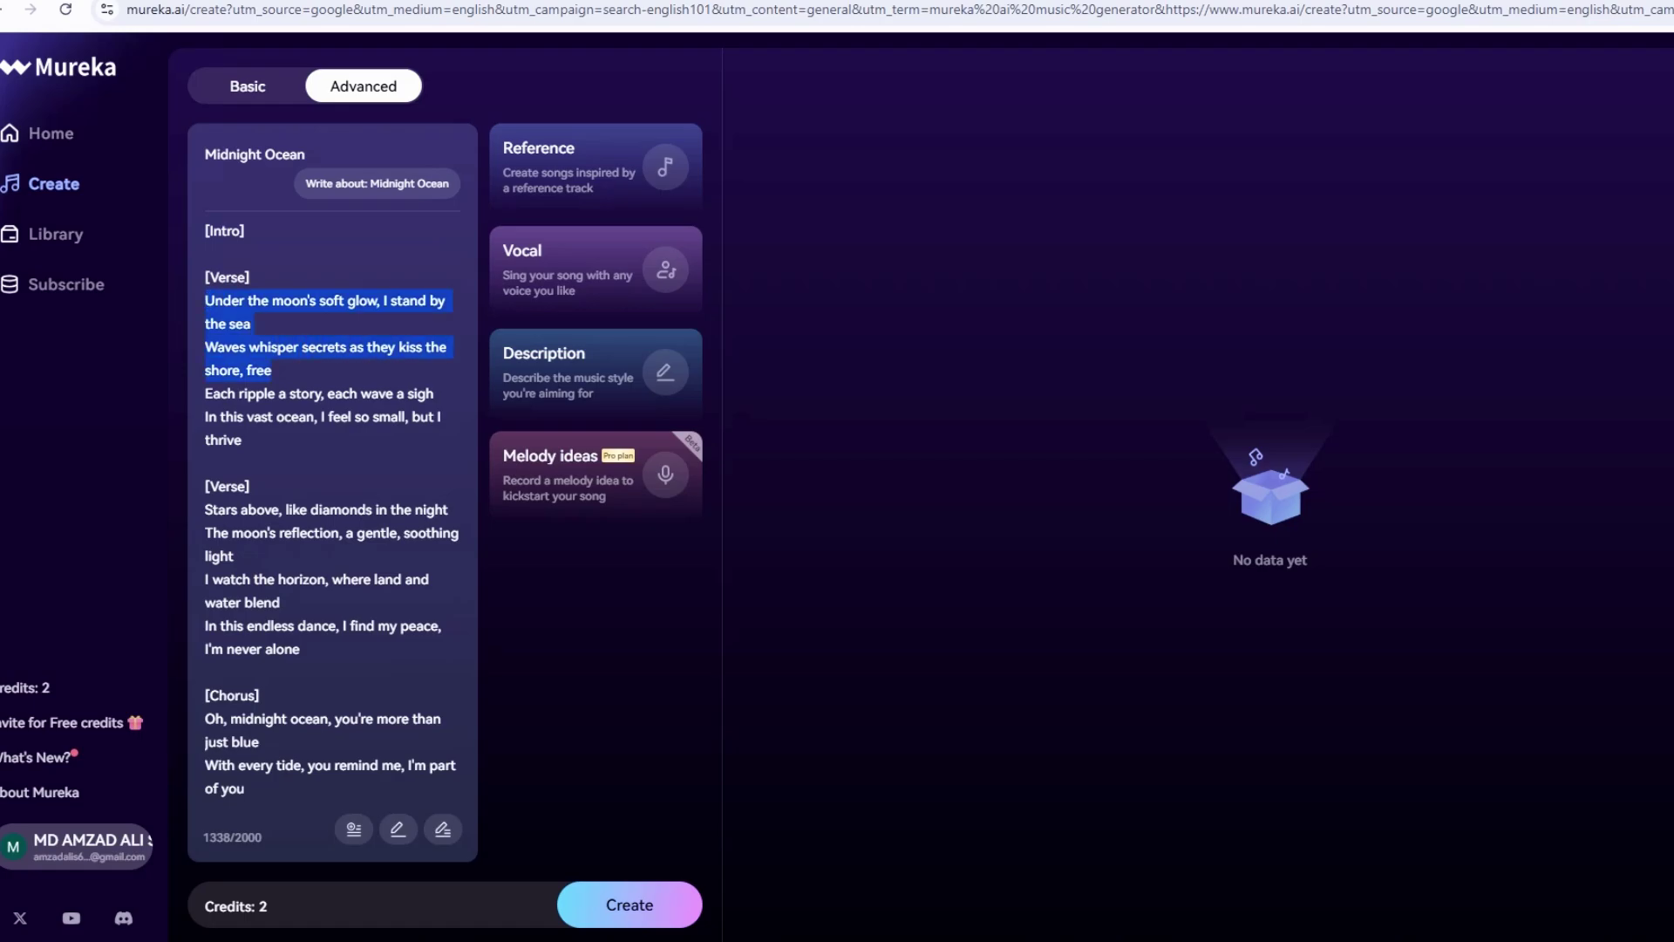
left_click_drag(384, 393, 242, 440)
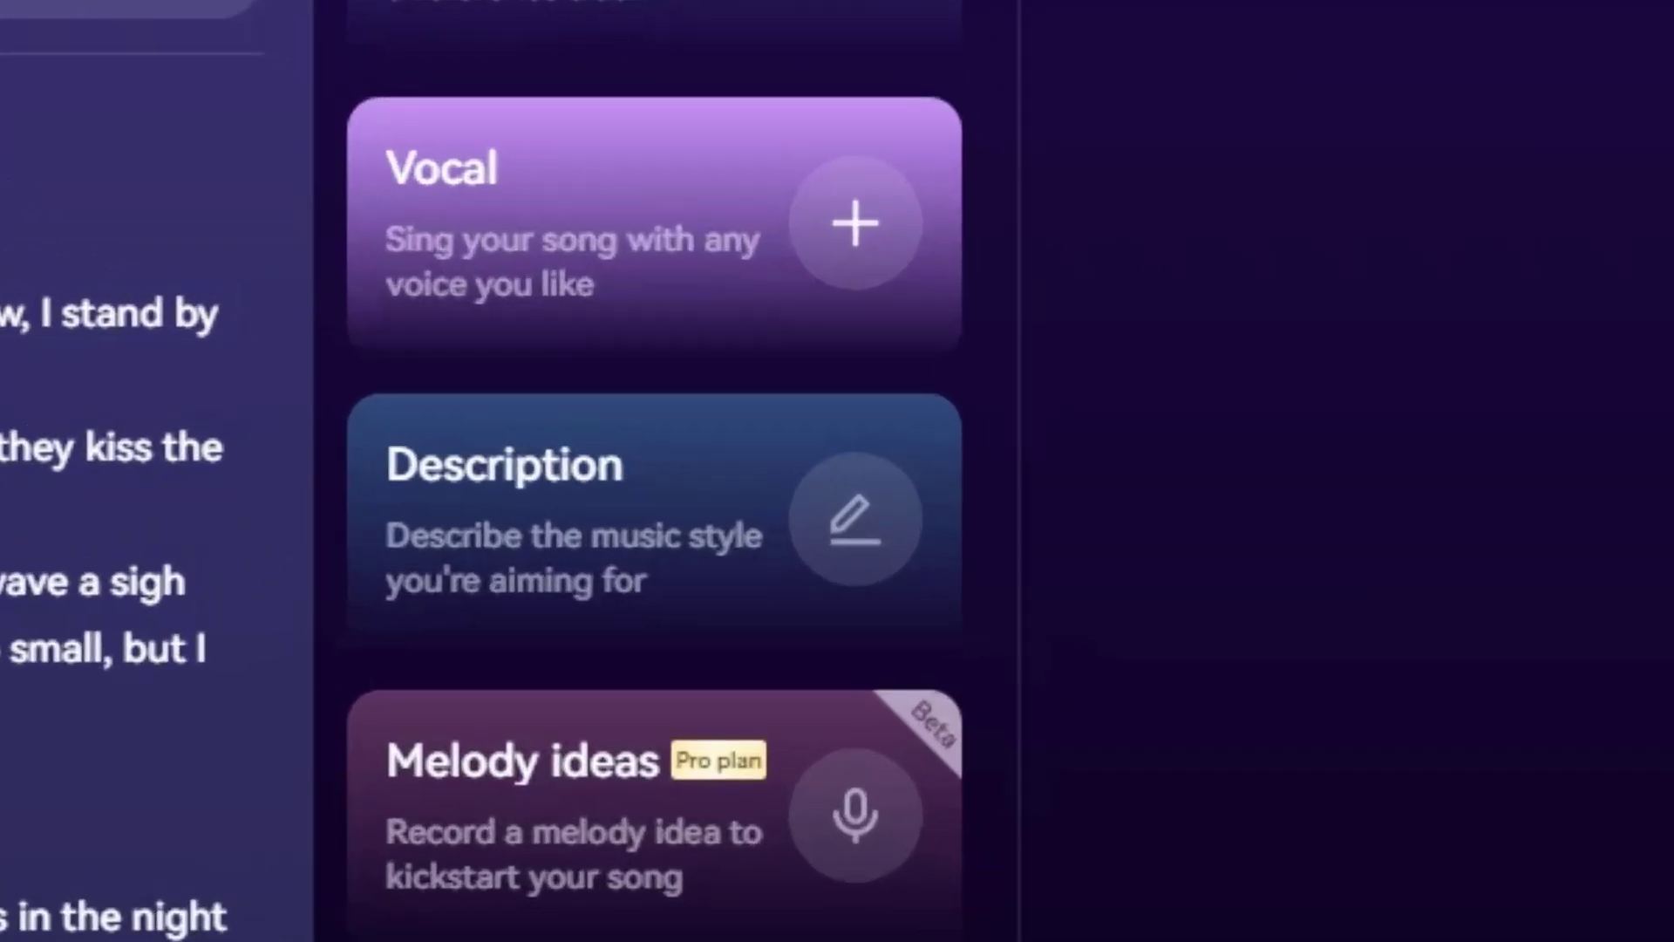
Open the vocal options for the song and browse the whole library of AI voices.
left_click(683, 272)
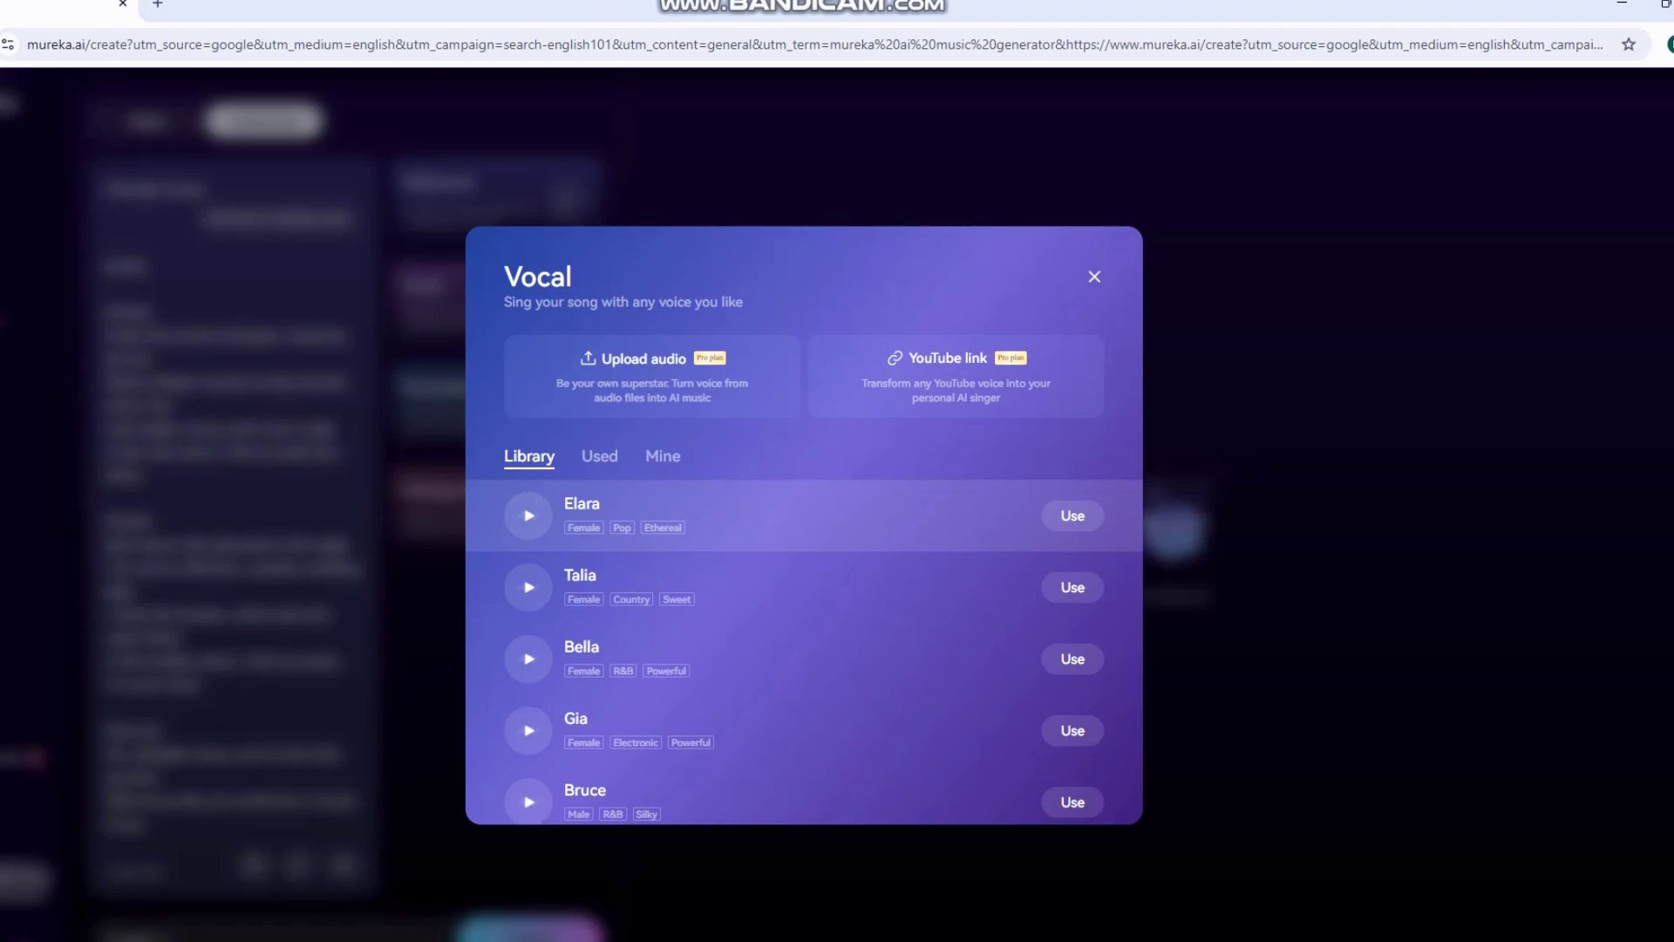
scroll(804, 651, "down", 1)
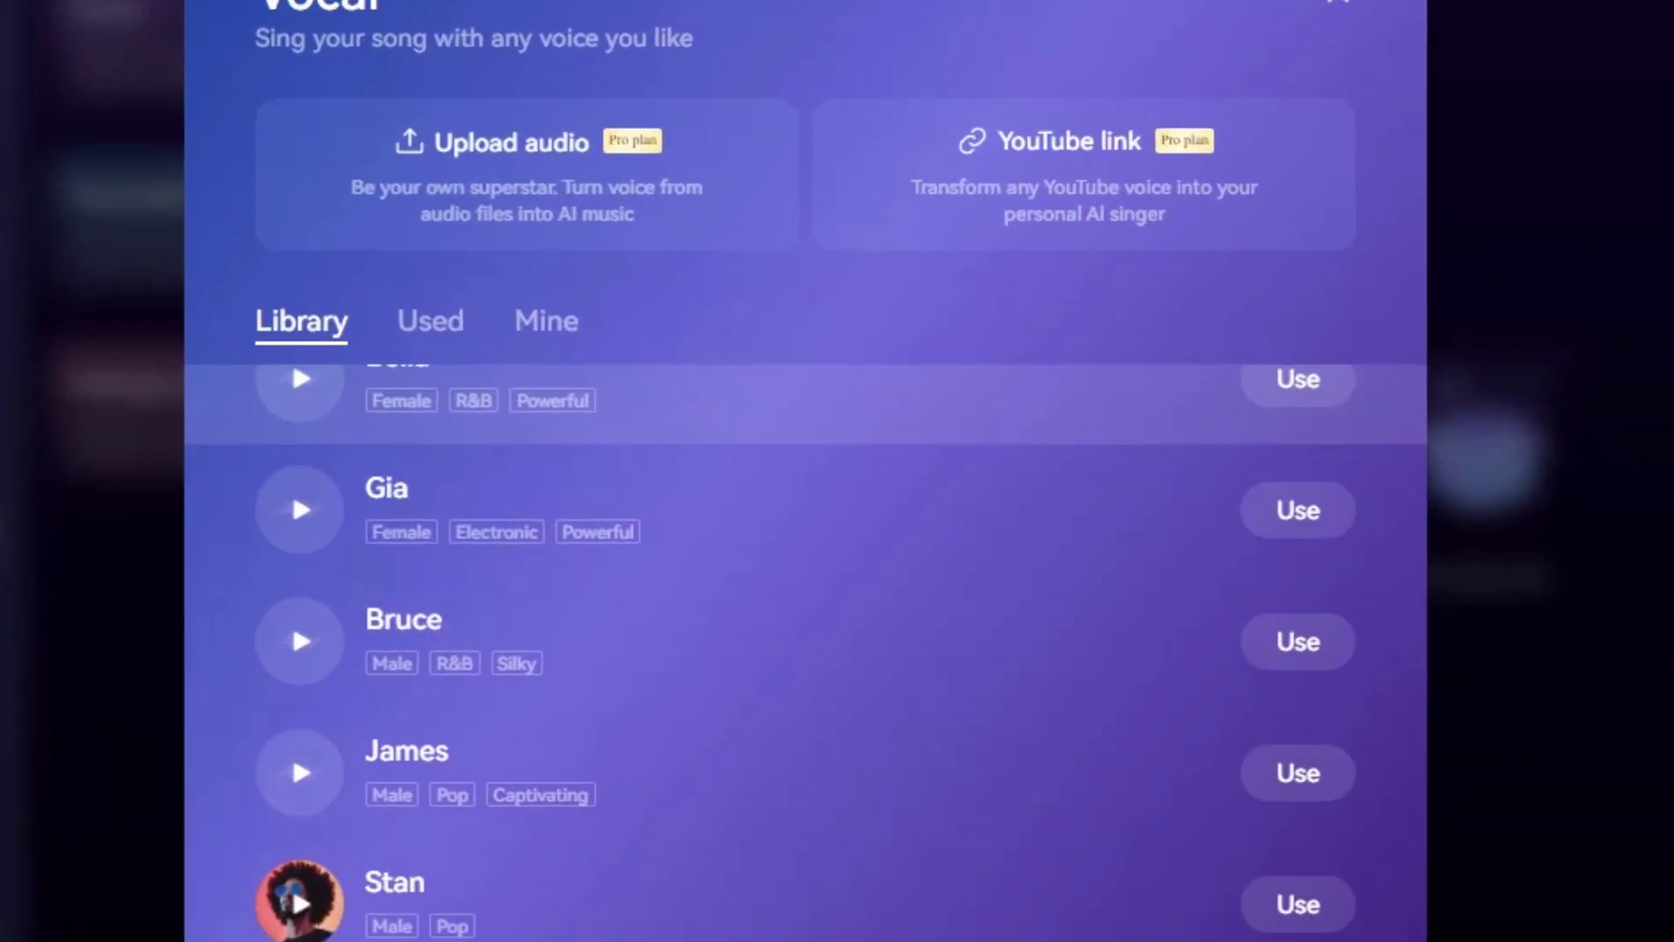
scroll(804, 638, "down", 1)
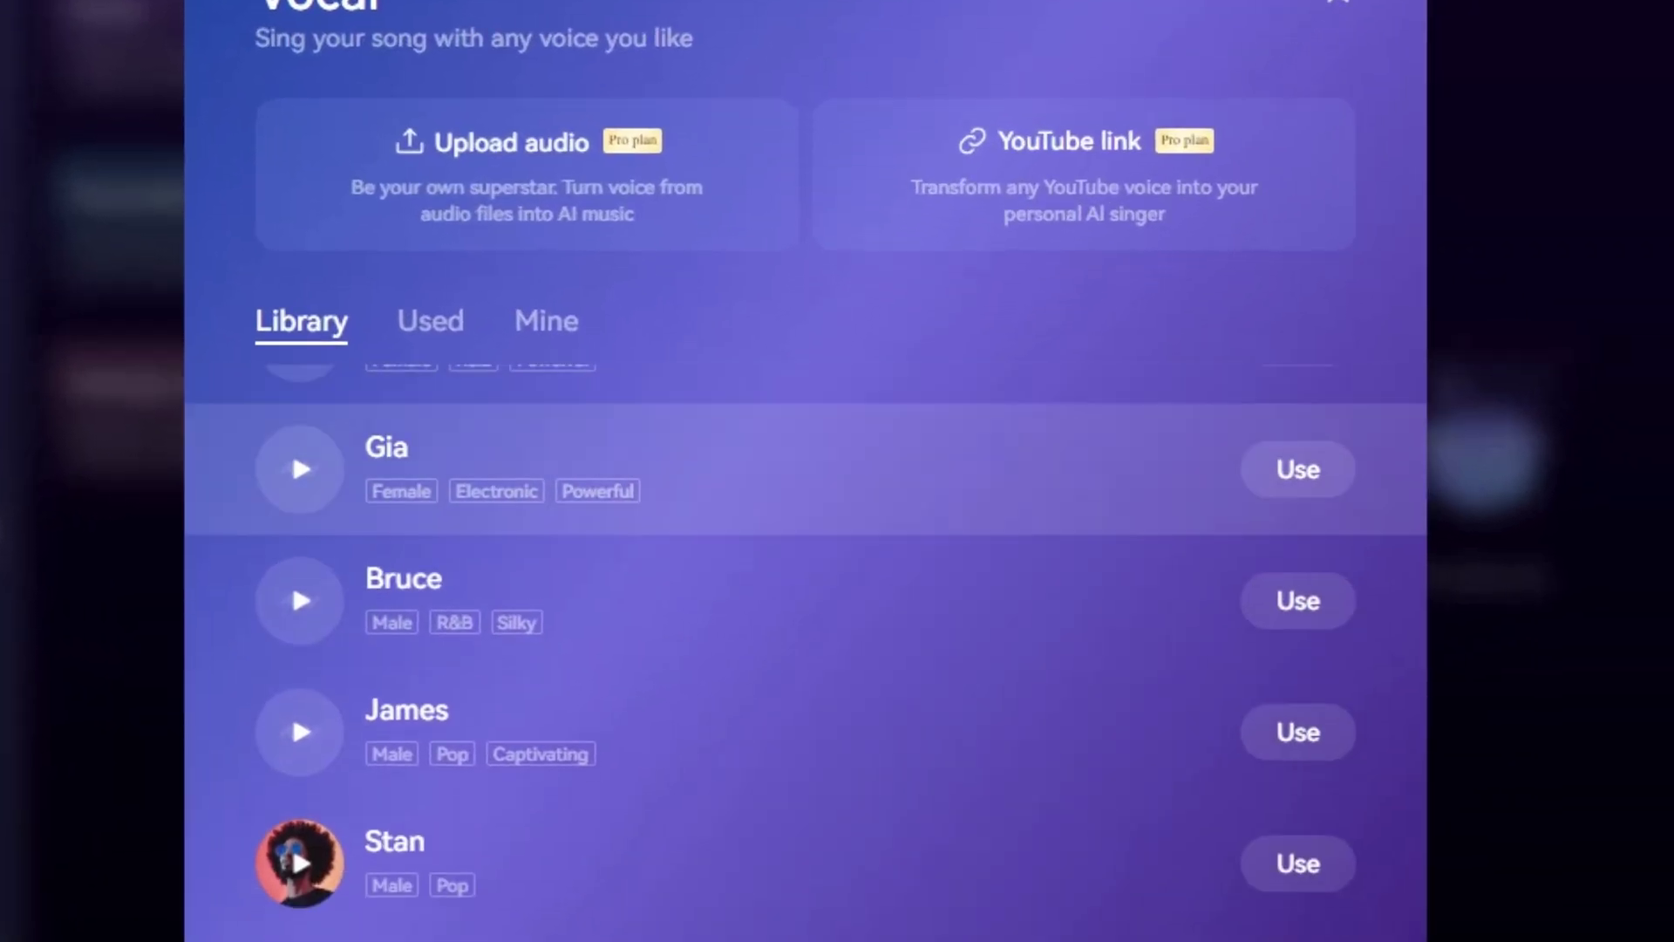
scroll(804, 654, "down", 8)
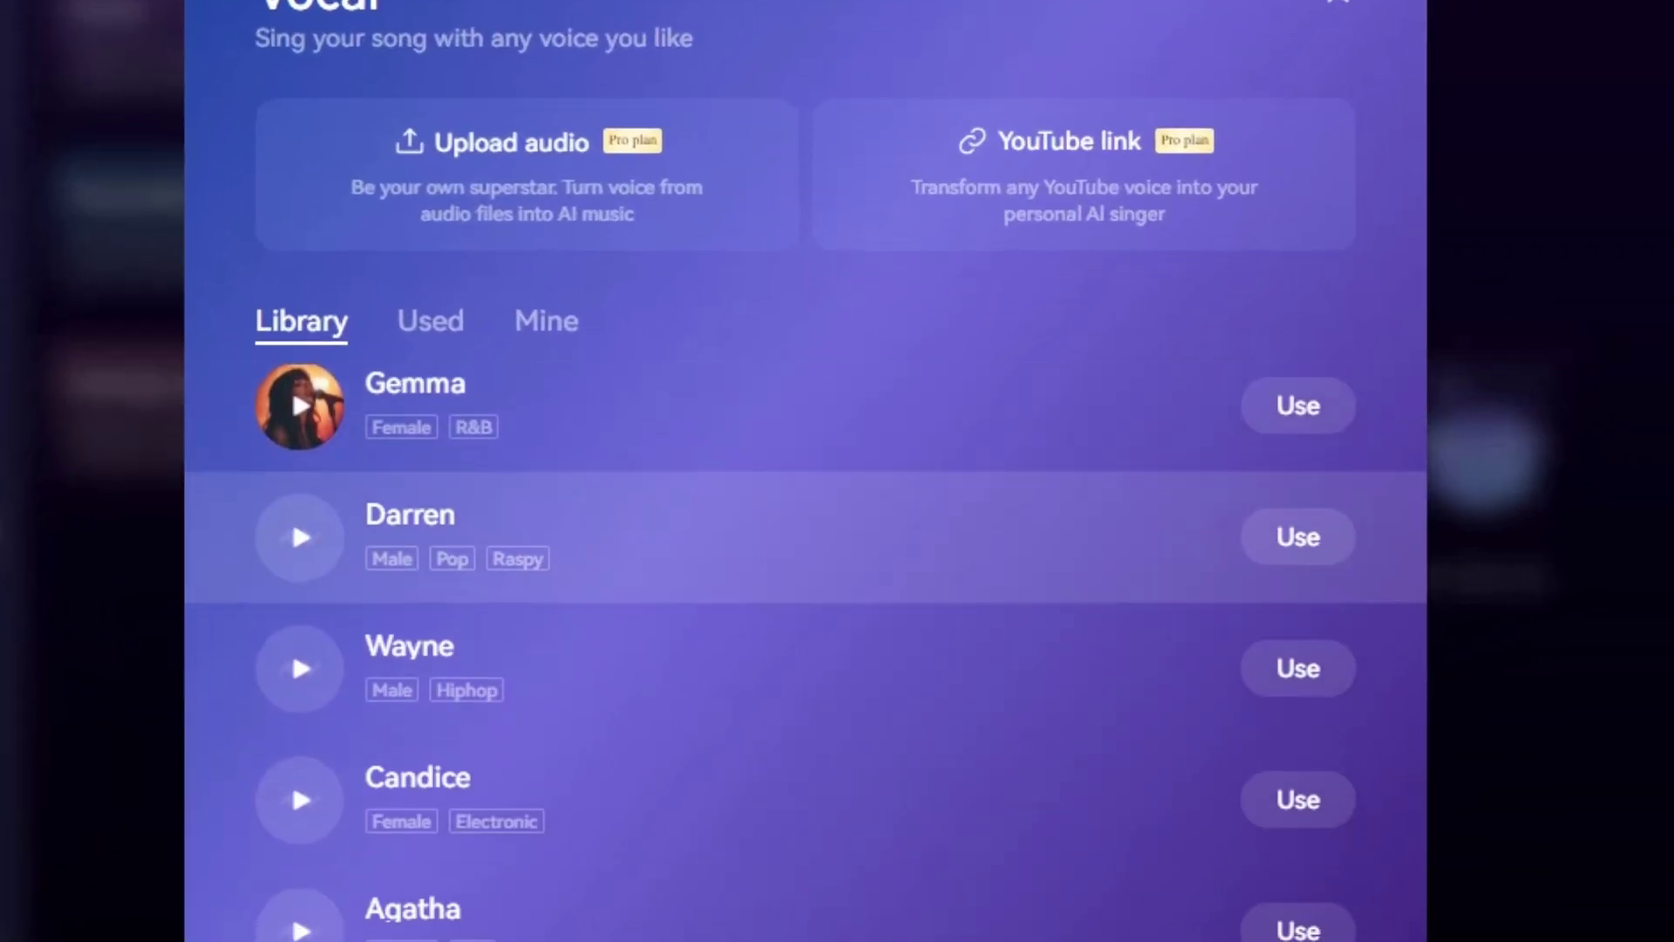
scroll(804, 654, "down", 5)
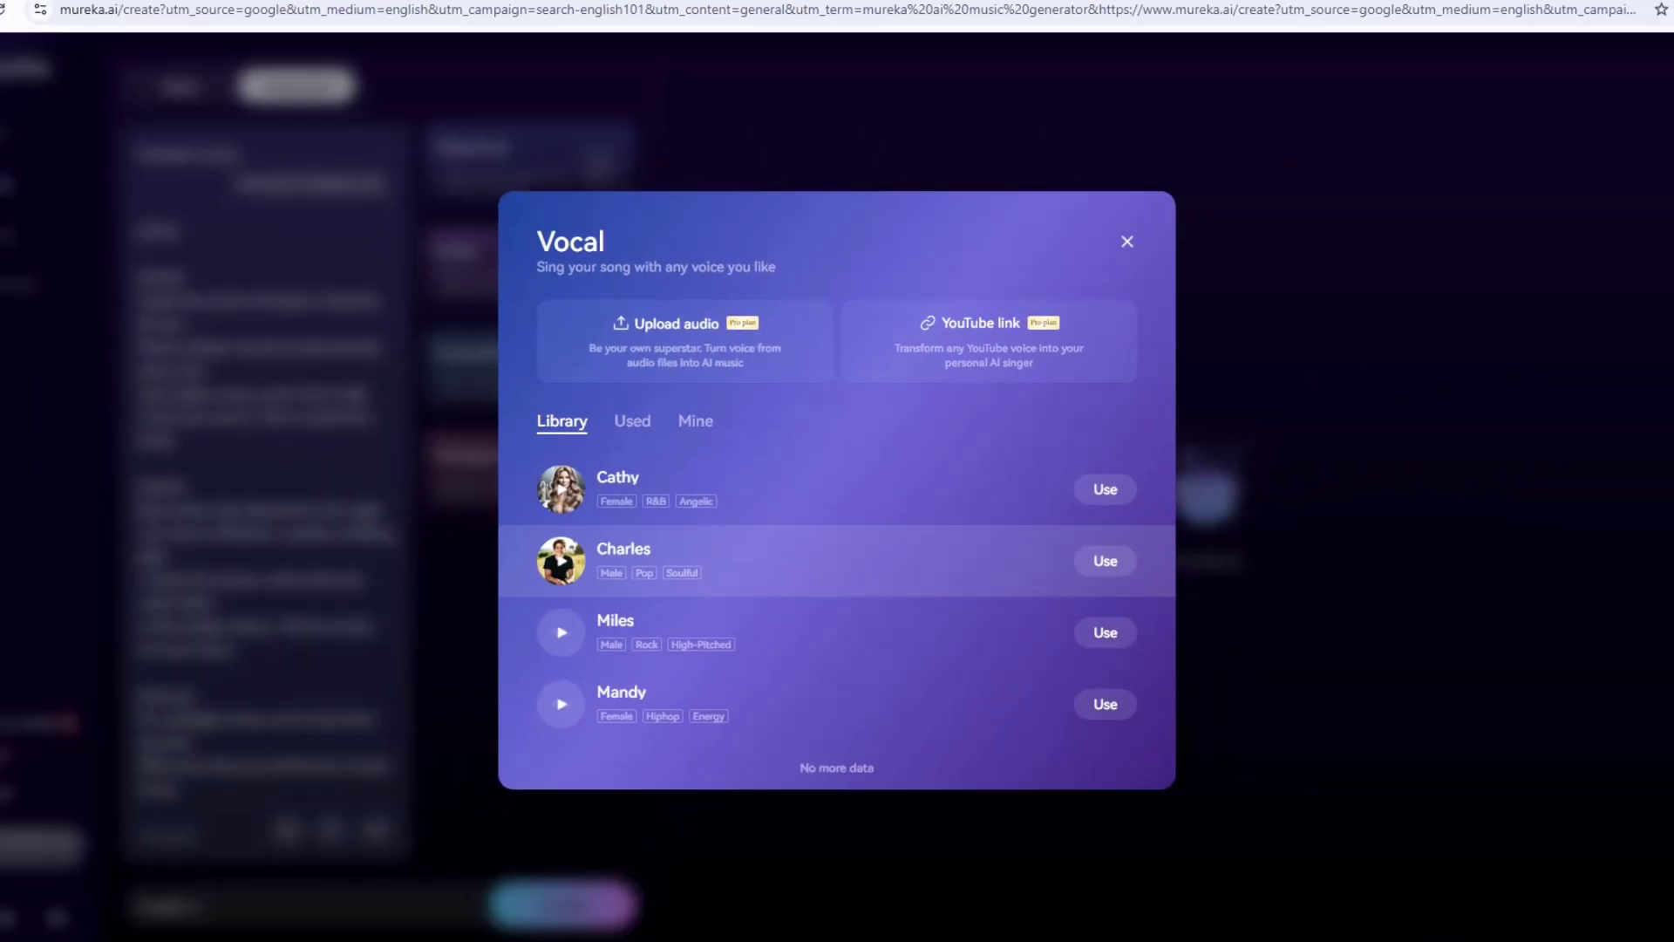
Go back to the beginning of the AI voice library and look over its first voices.
scroll(837, 610, "up", 12)
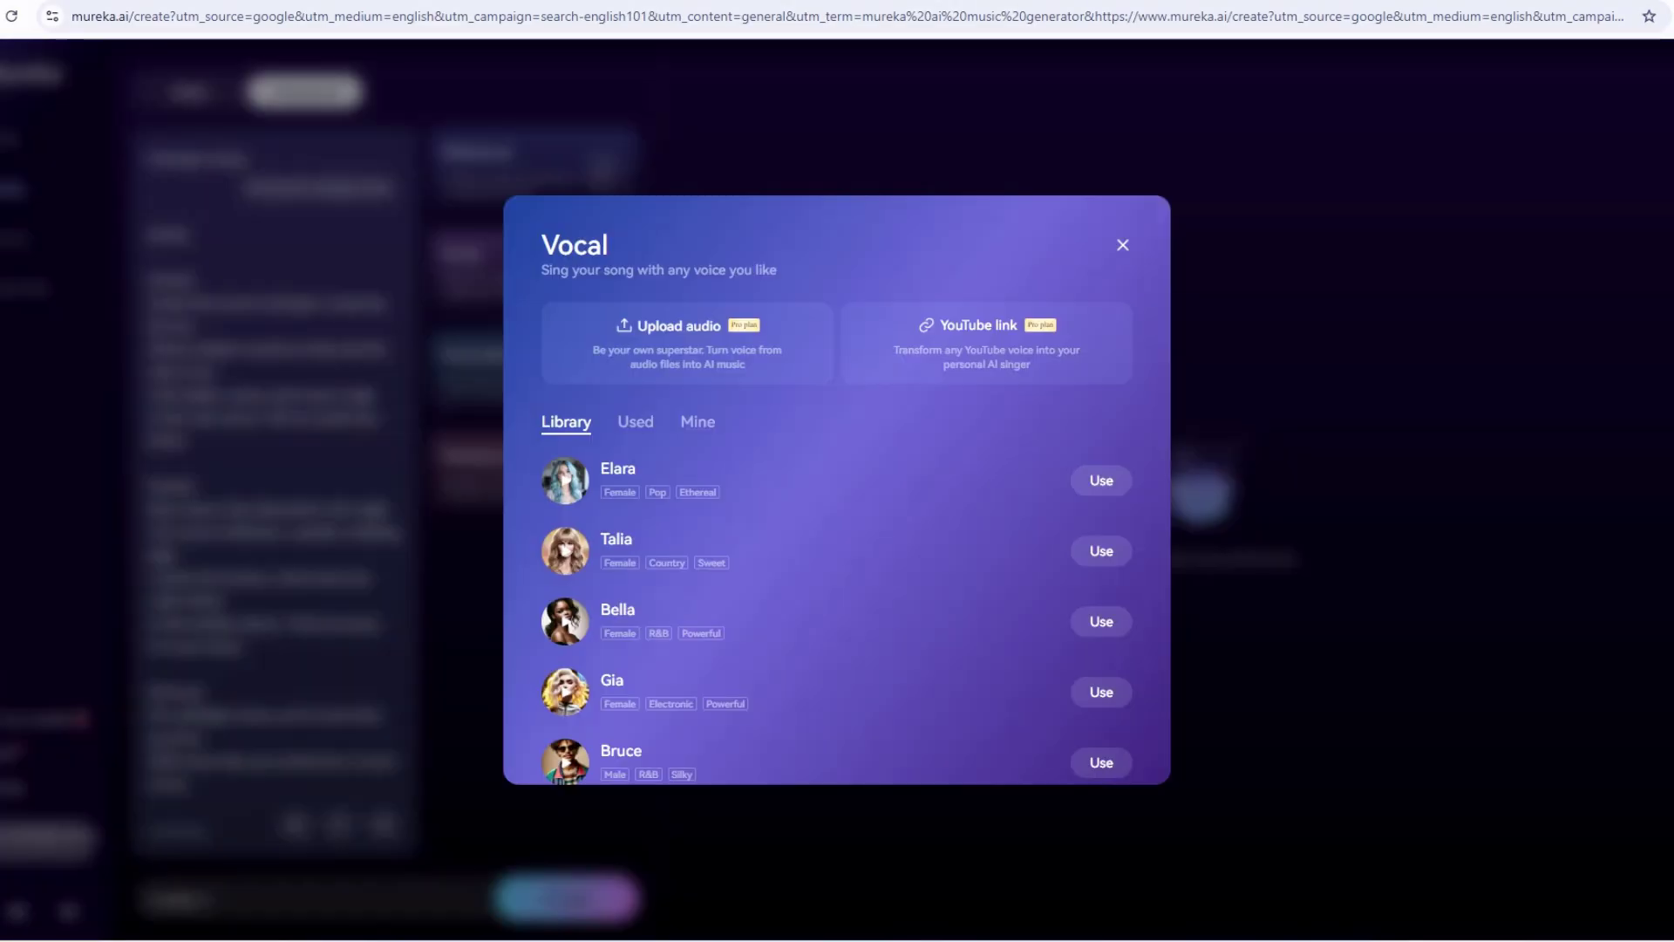
scroll(837, 523, "down", 1)
scroll(837, 488, "up", 1)
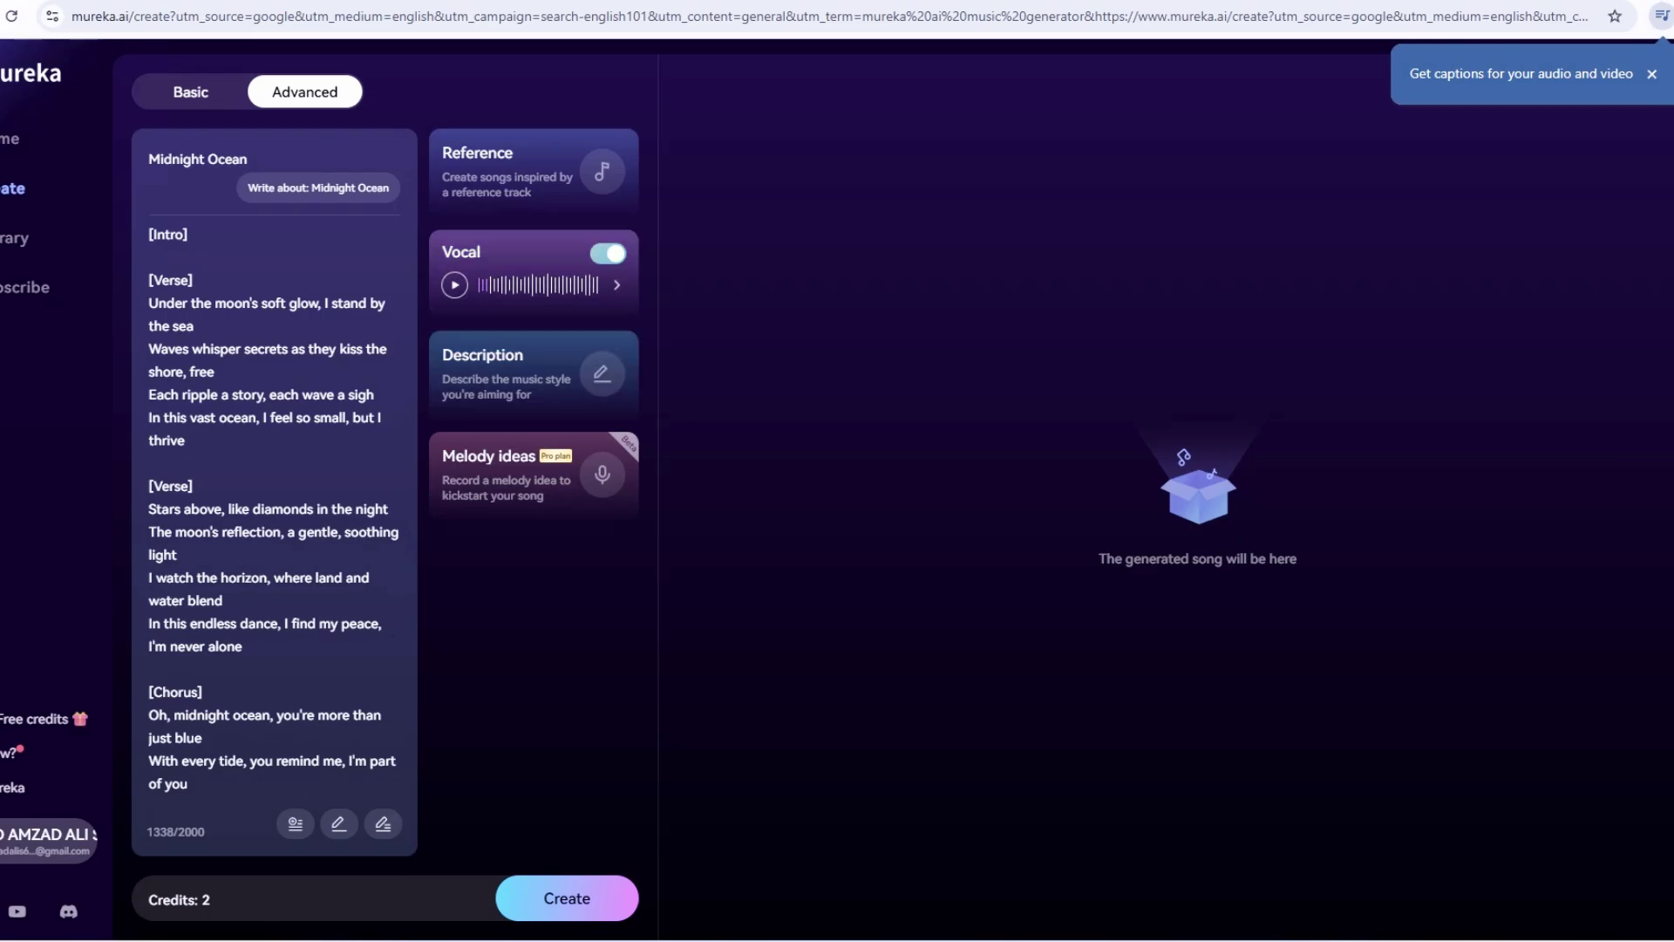
scroll(274, 488, "down", 5)
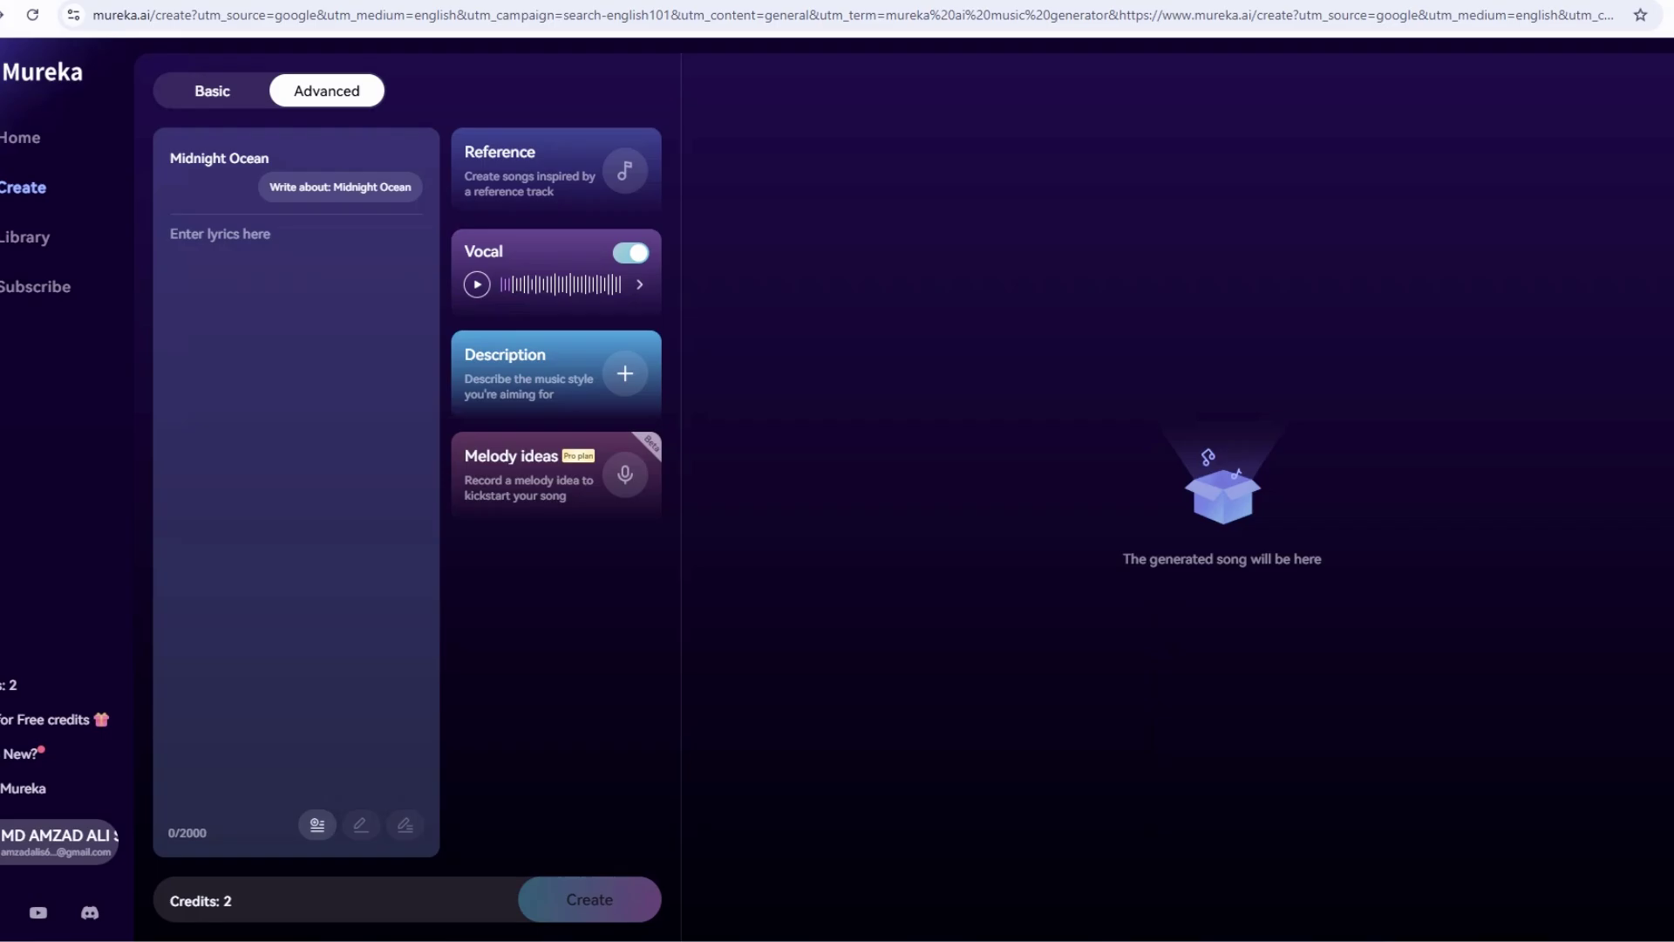
Describe the music style as "electronic with wavy synths and a slow beat", adding the electronic genre and dreamy mood.
left_click(625, 373)
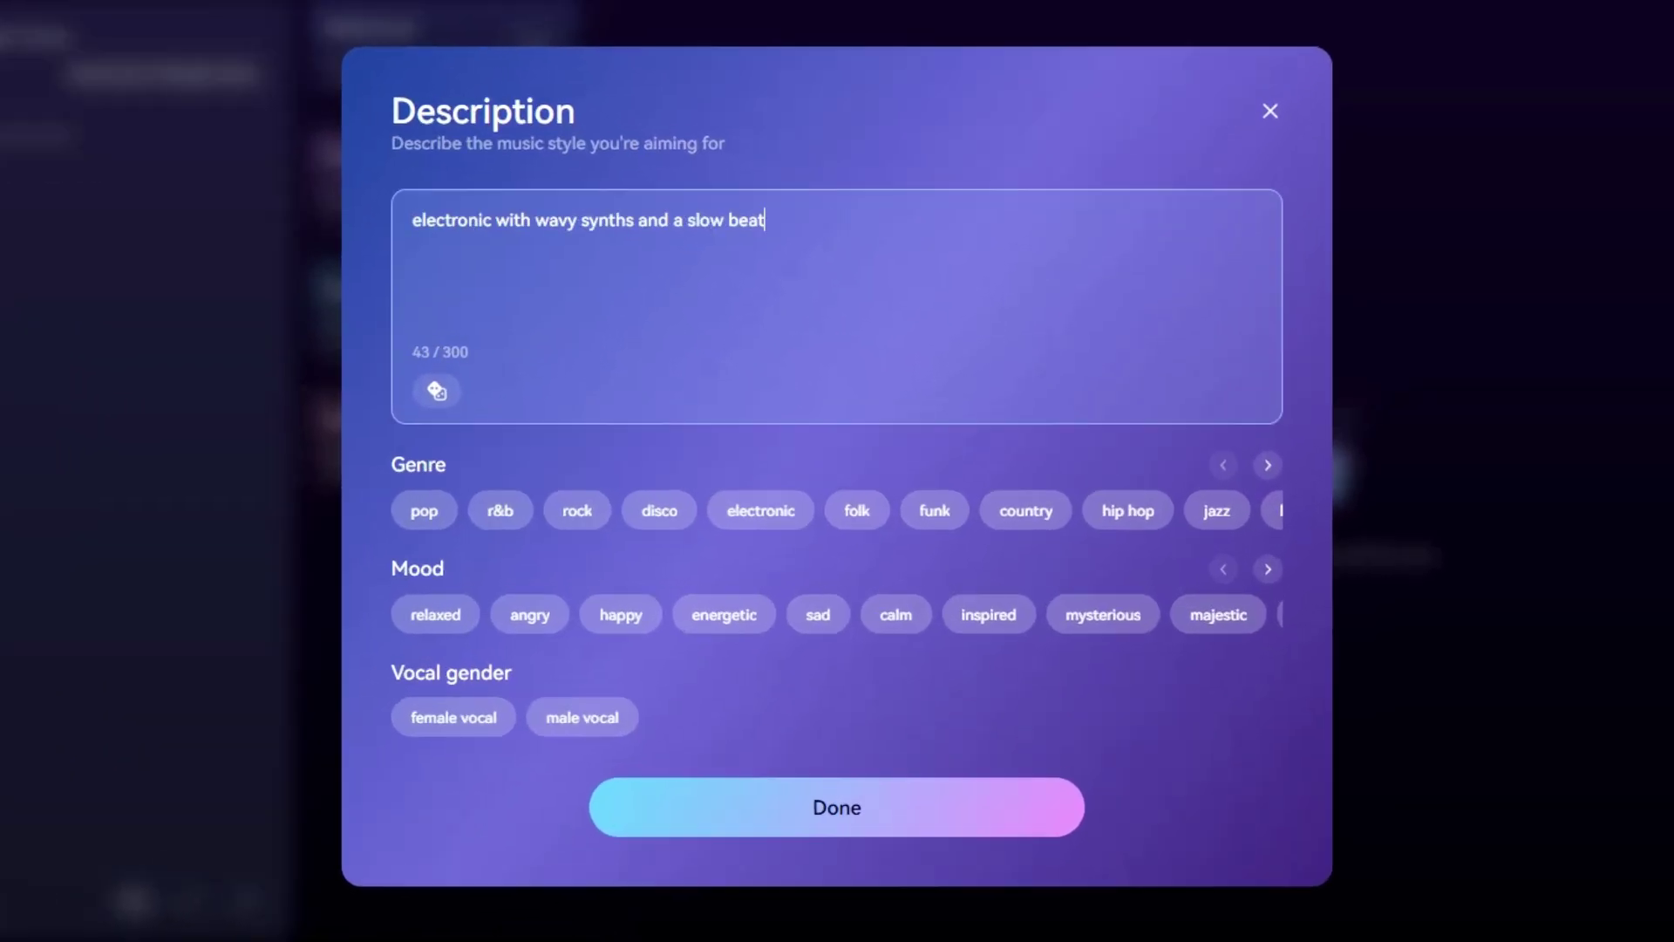
left_click_drag(765, 221, 411, 220)
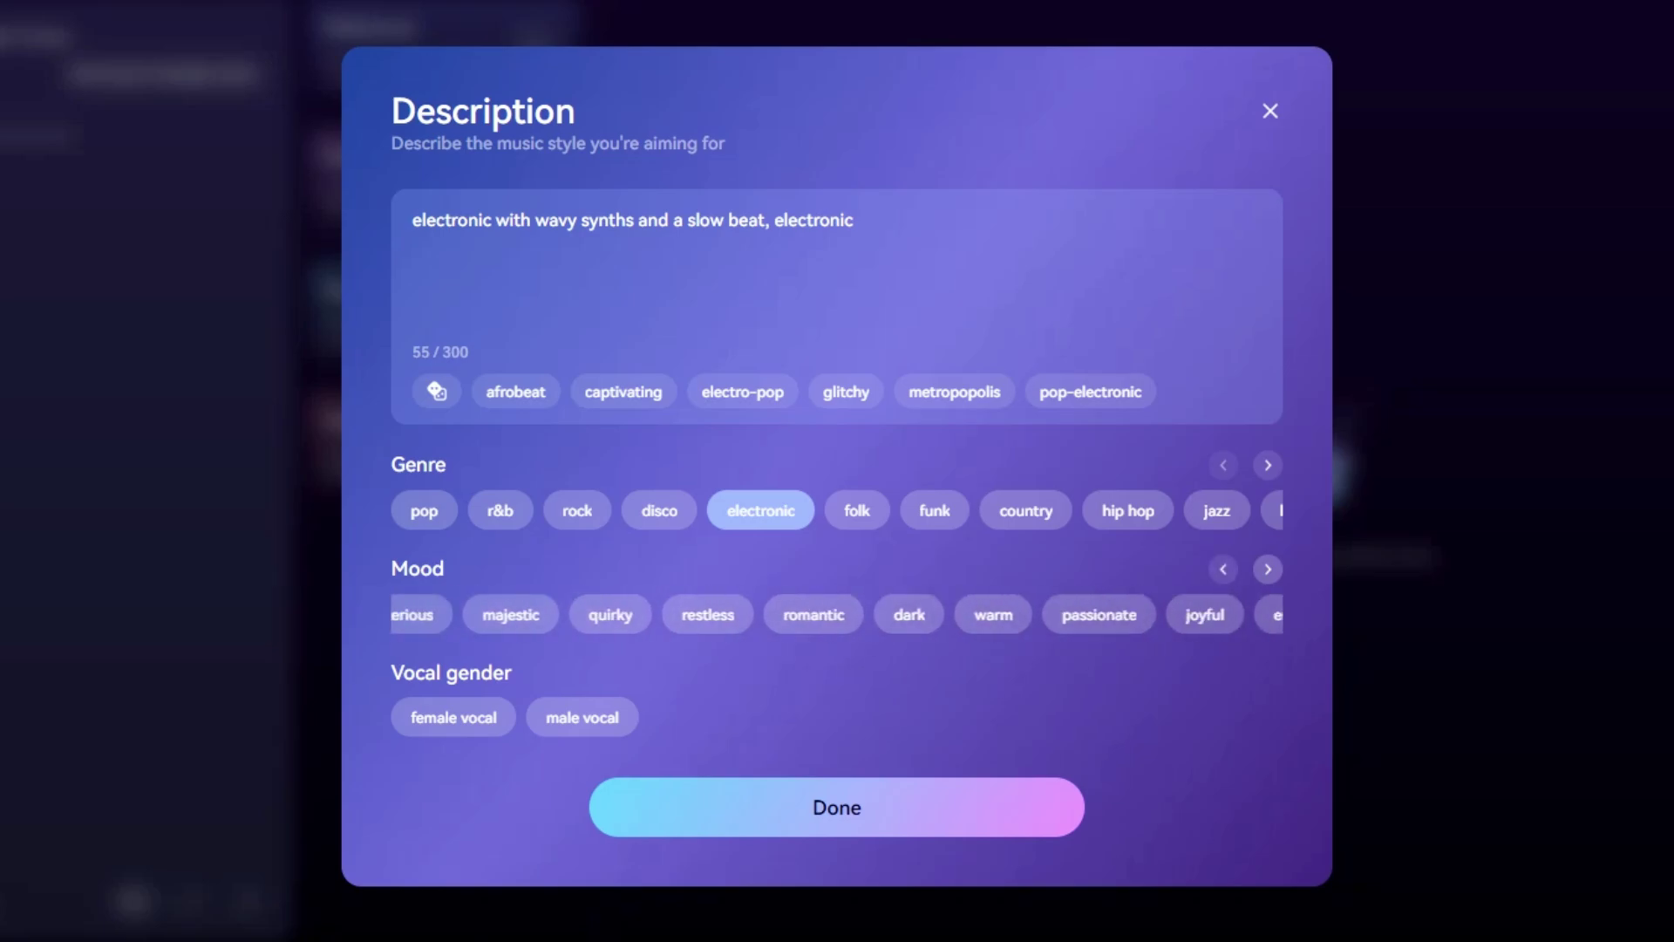
left_click(1159, 614)
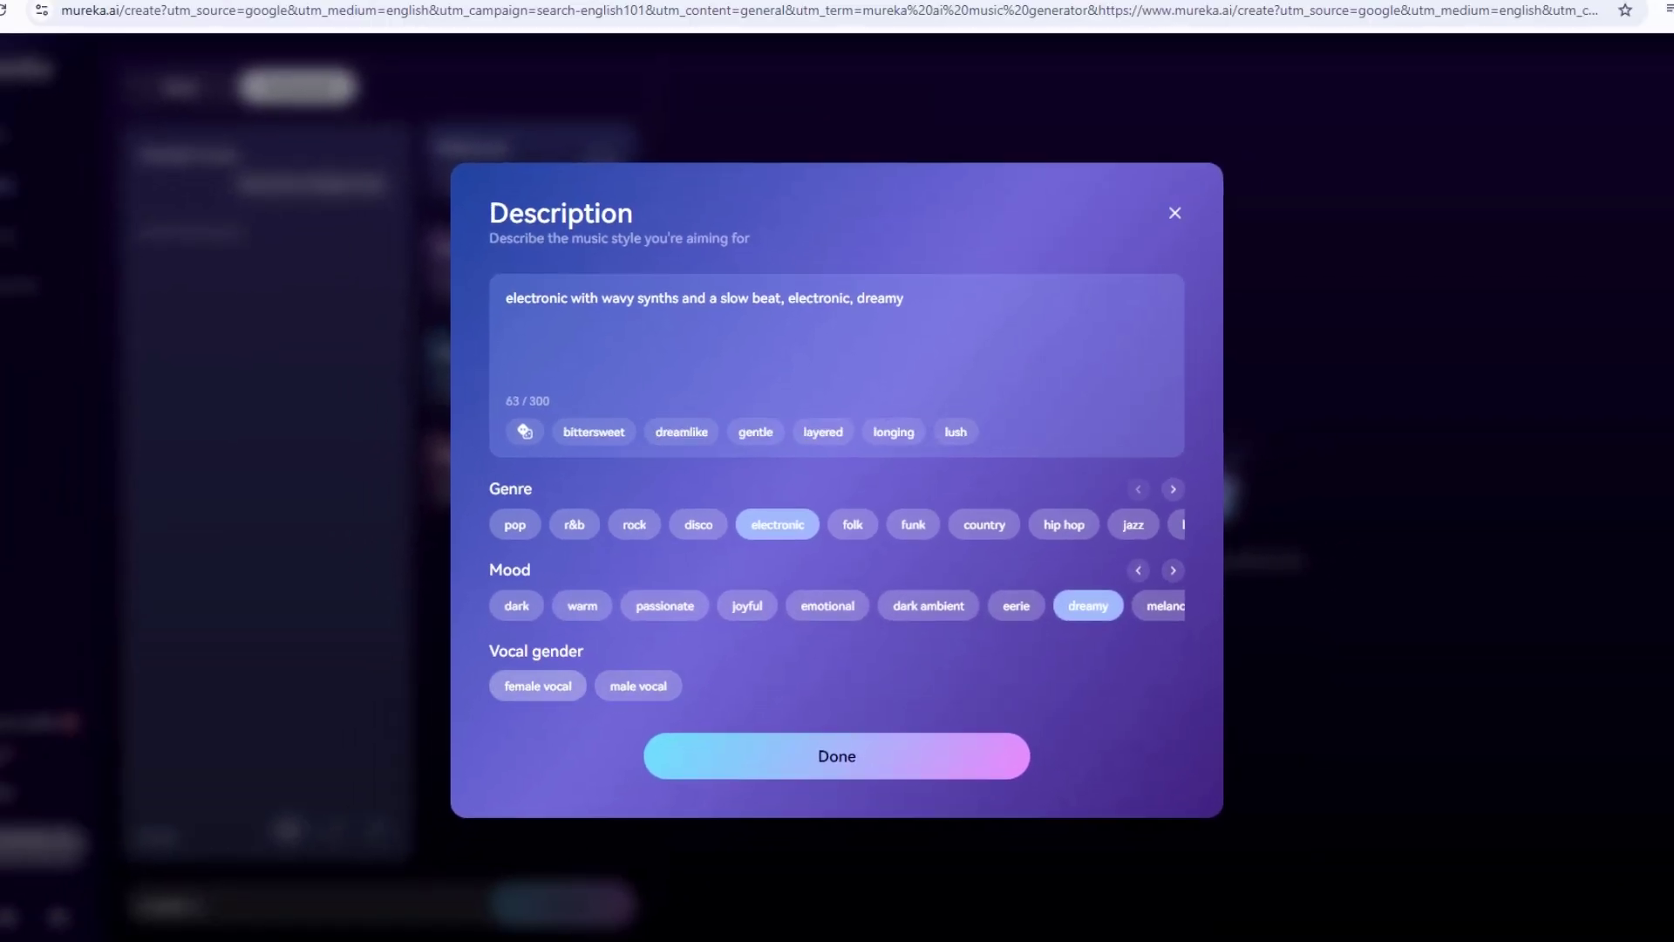
left_click(837, 756)
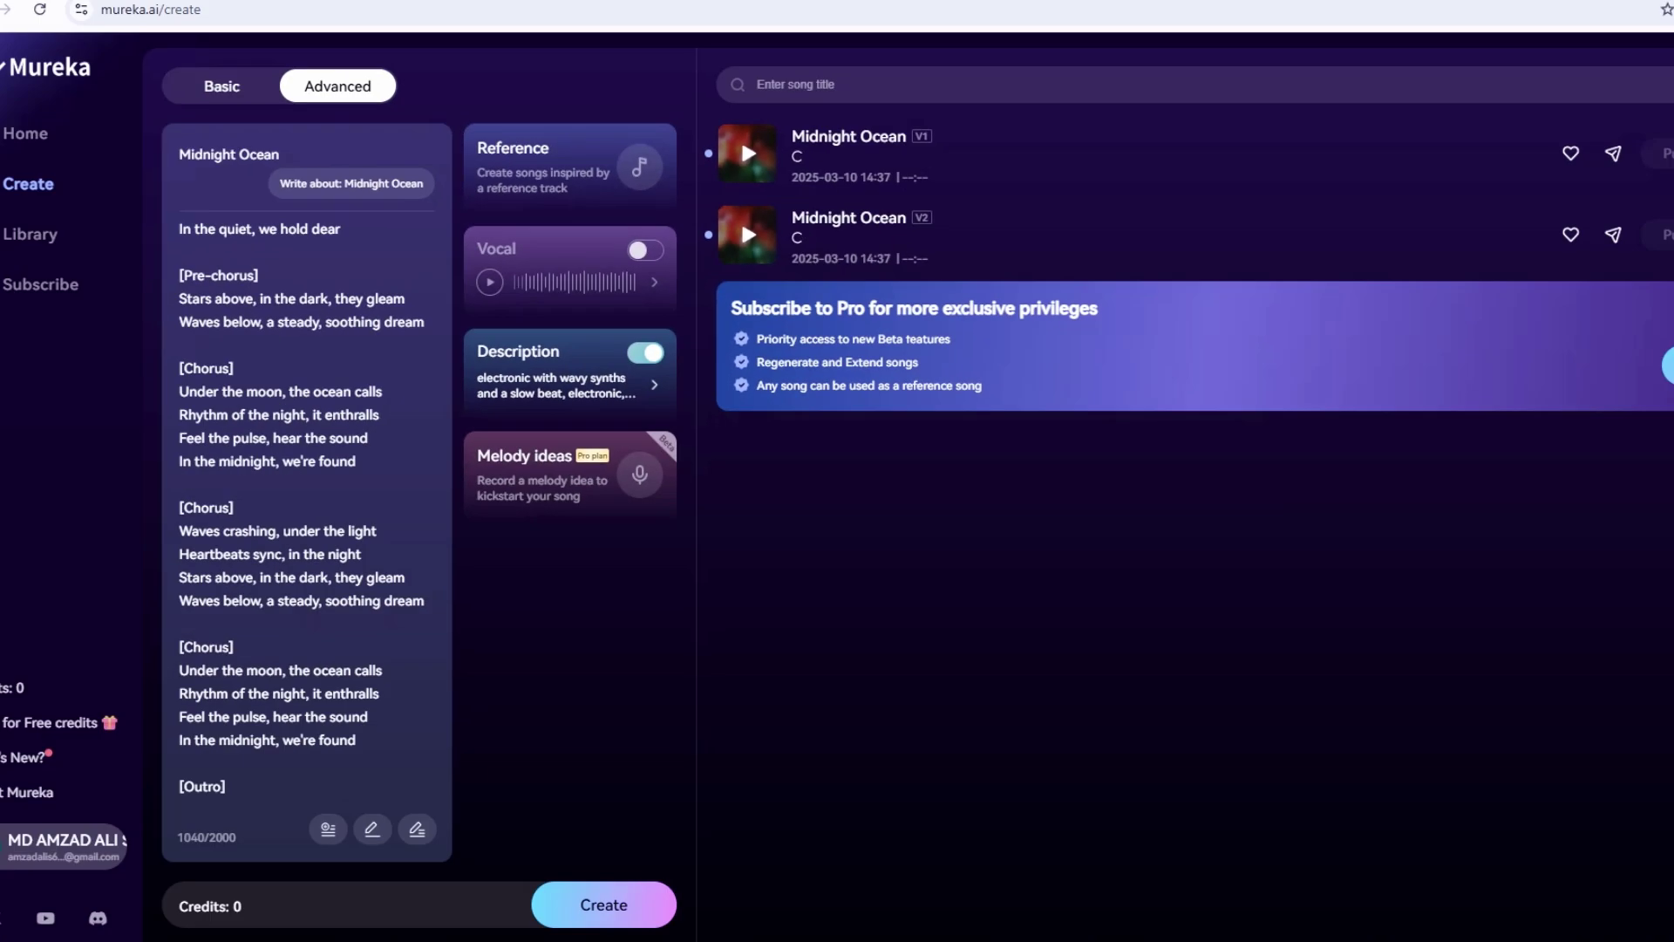
Play the first generated version of Midnight Ocean and read through its lyrics, highlighting the intro, verse and pre-chorus.
left_click(747, 154)
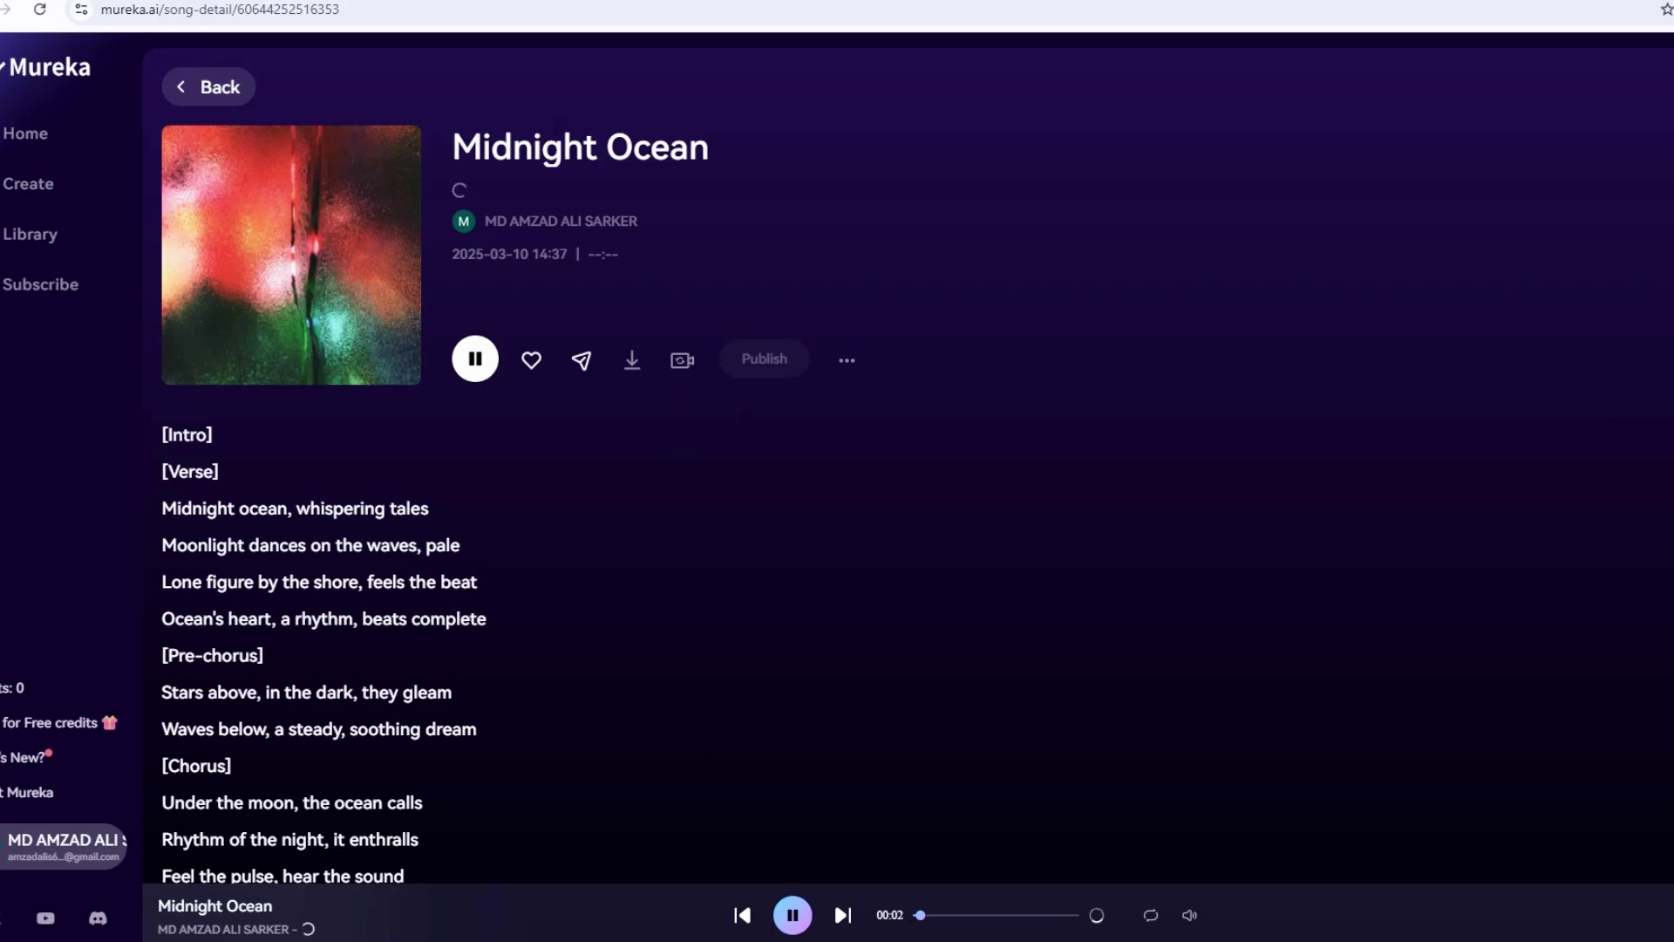
scroll(323, 636, "down", 15)
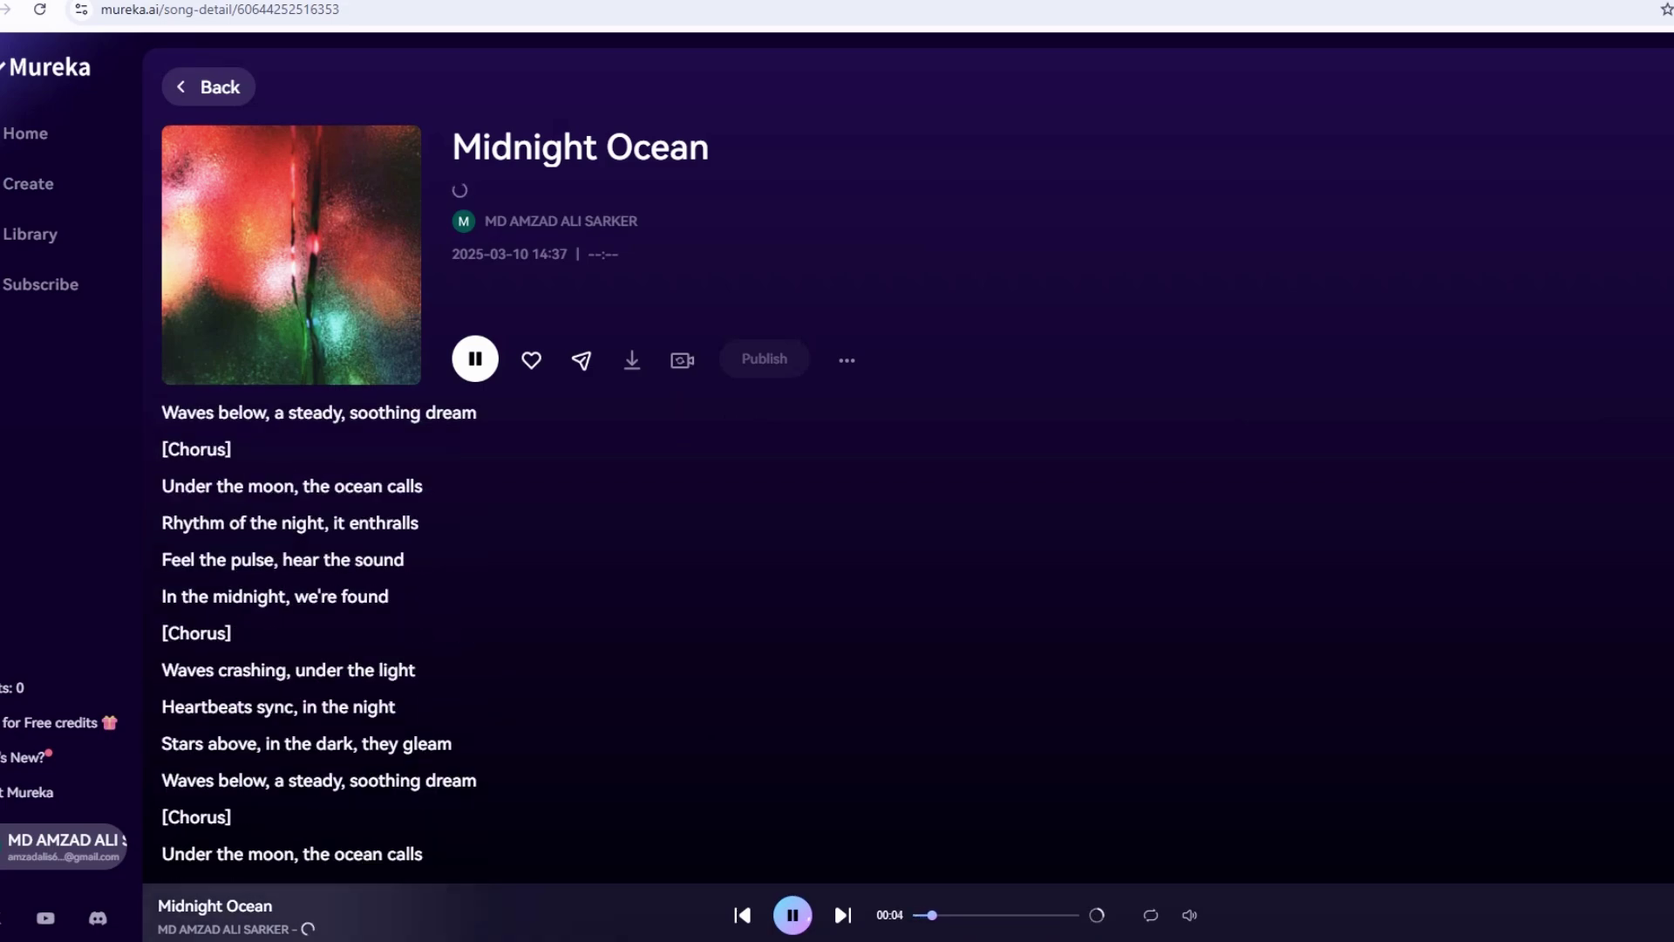
scroll(323, 637, "up", 8)
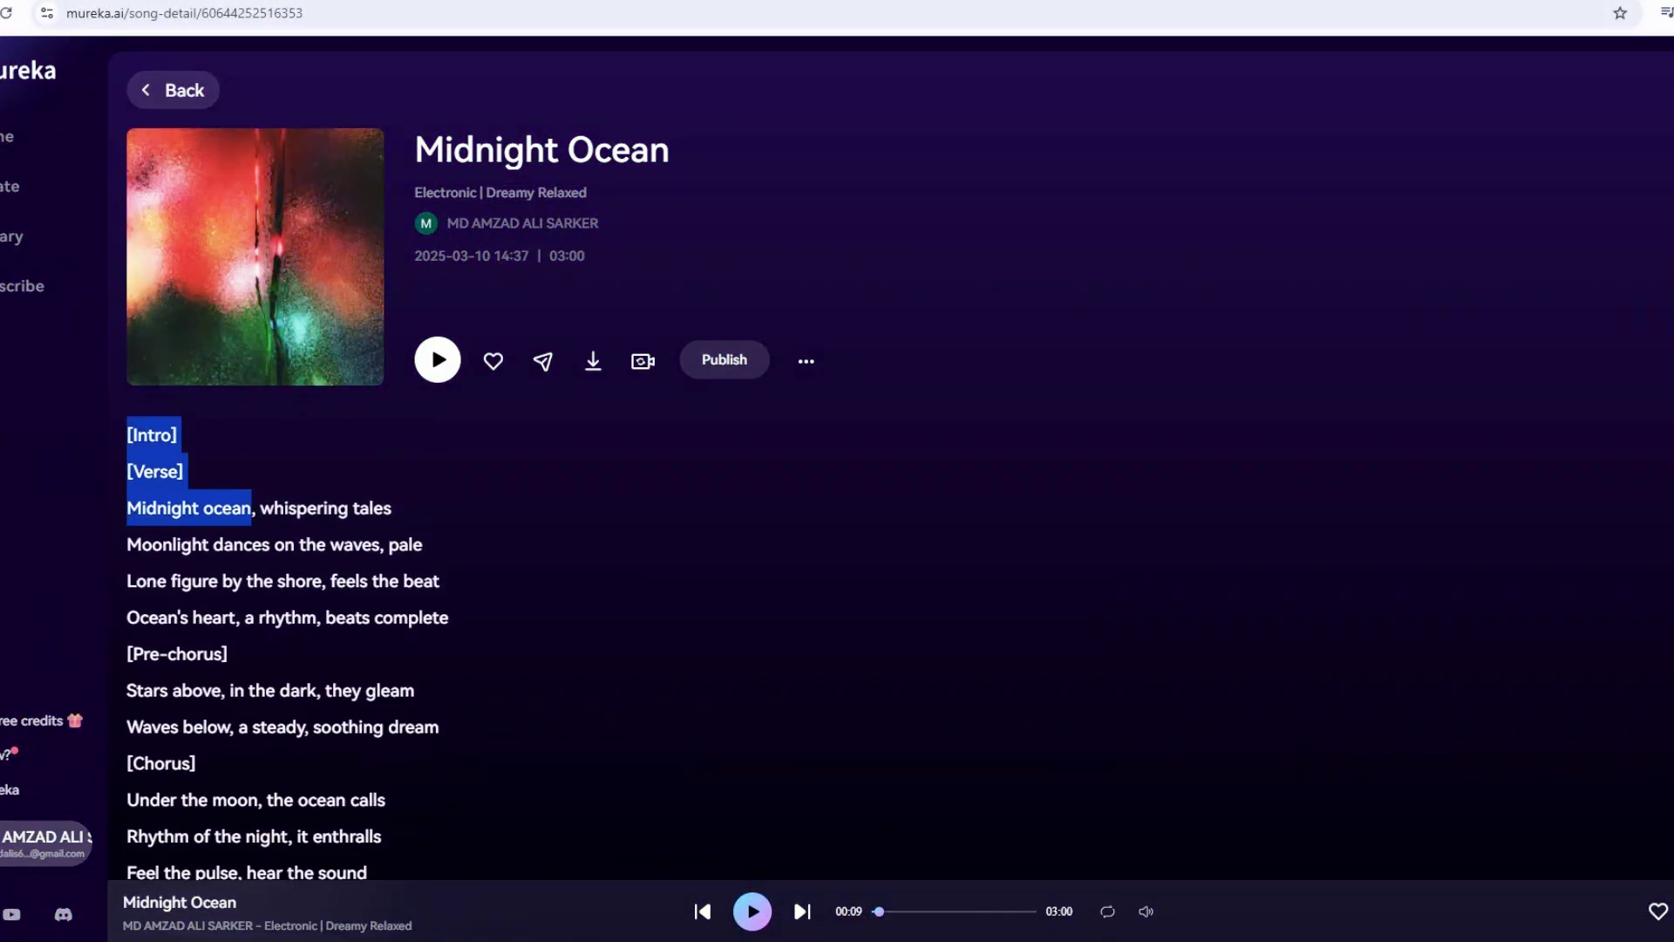
left_click_drag(251, 507, 400, 689)
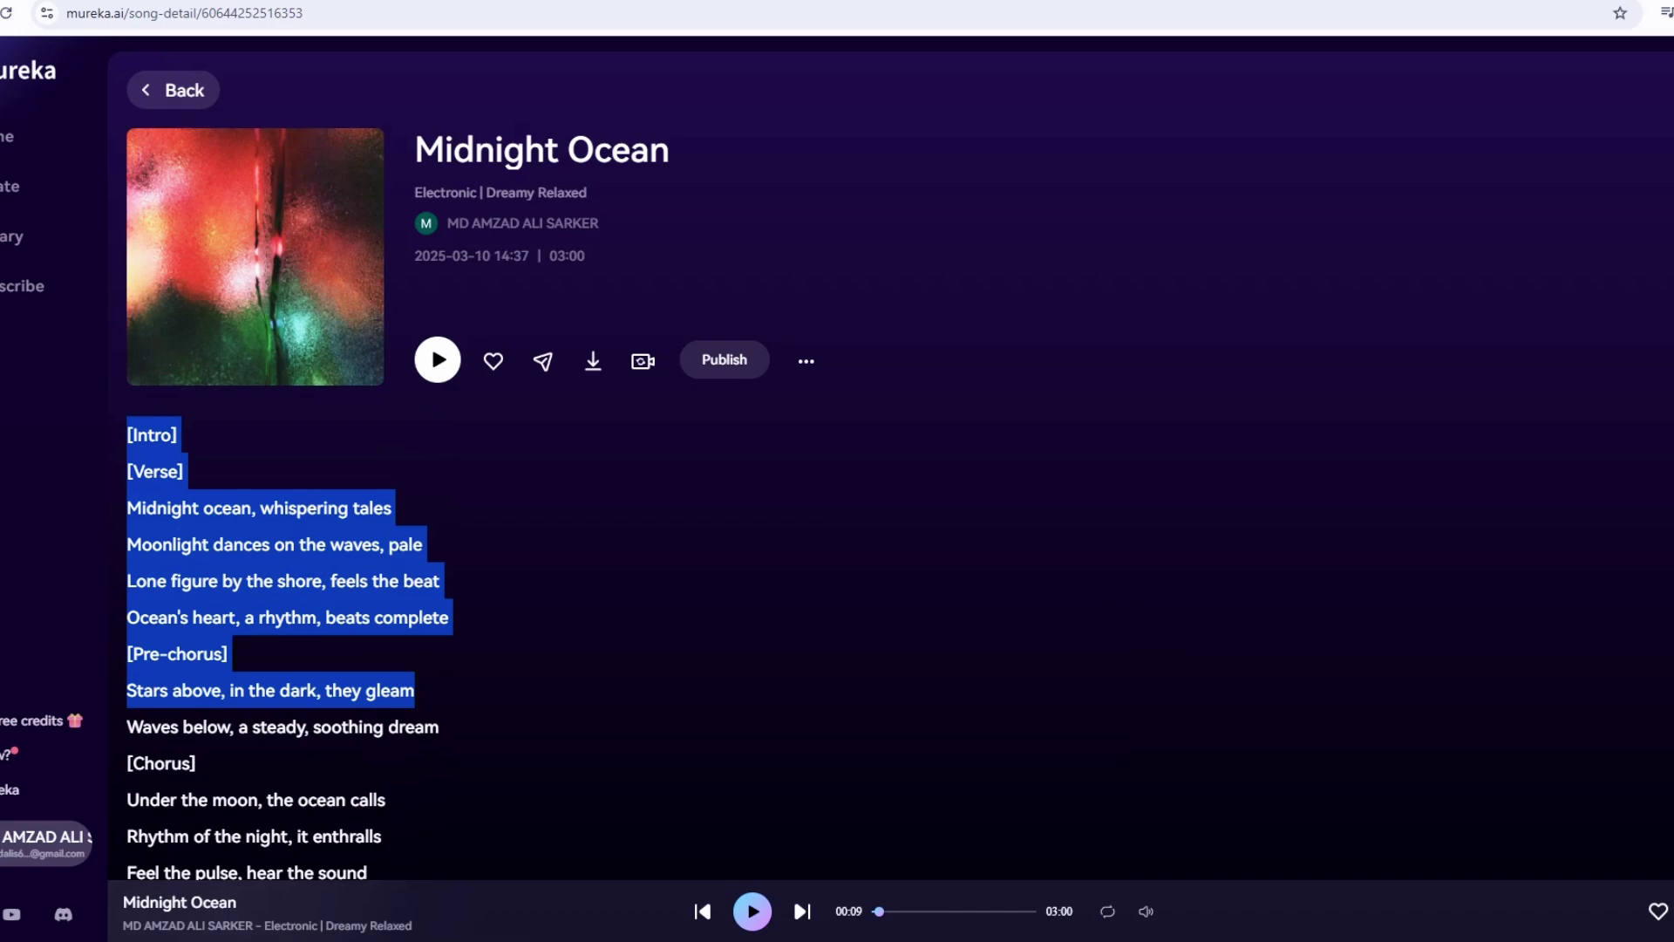
left_click(628, 567)
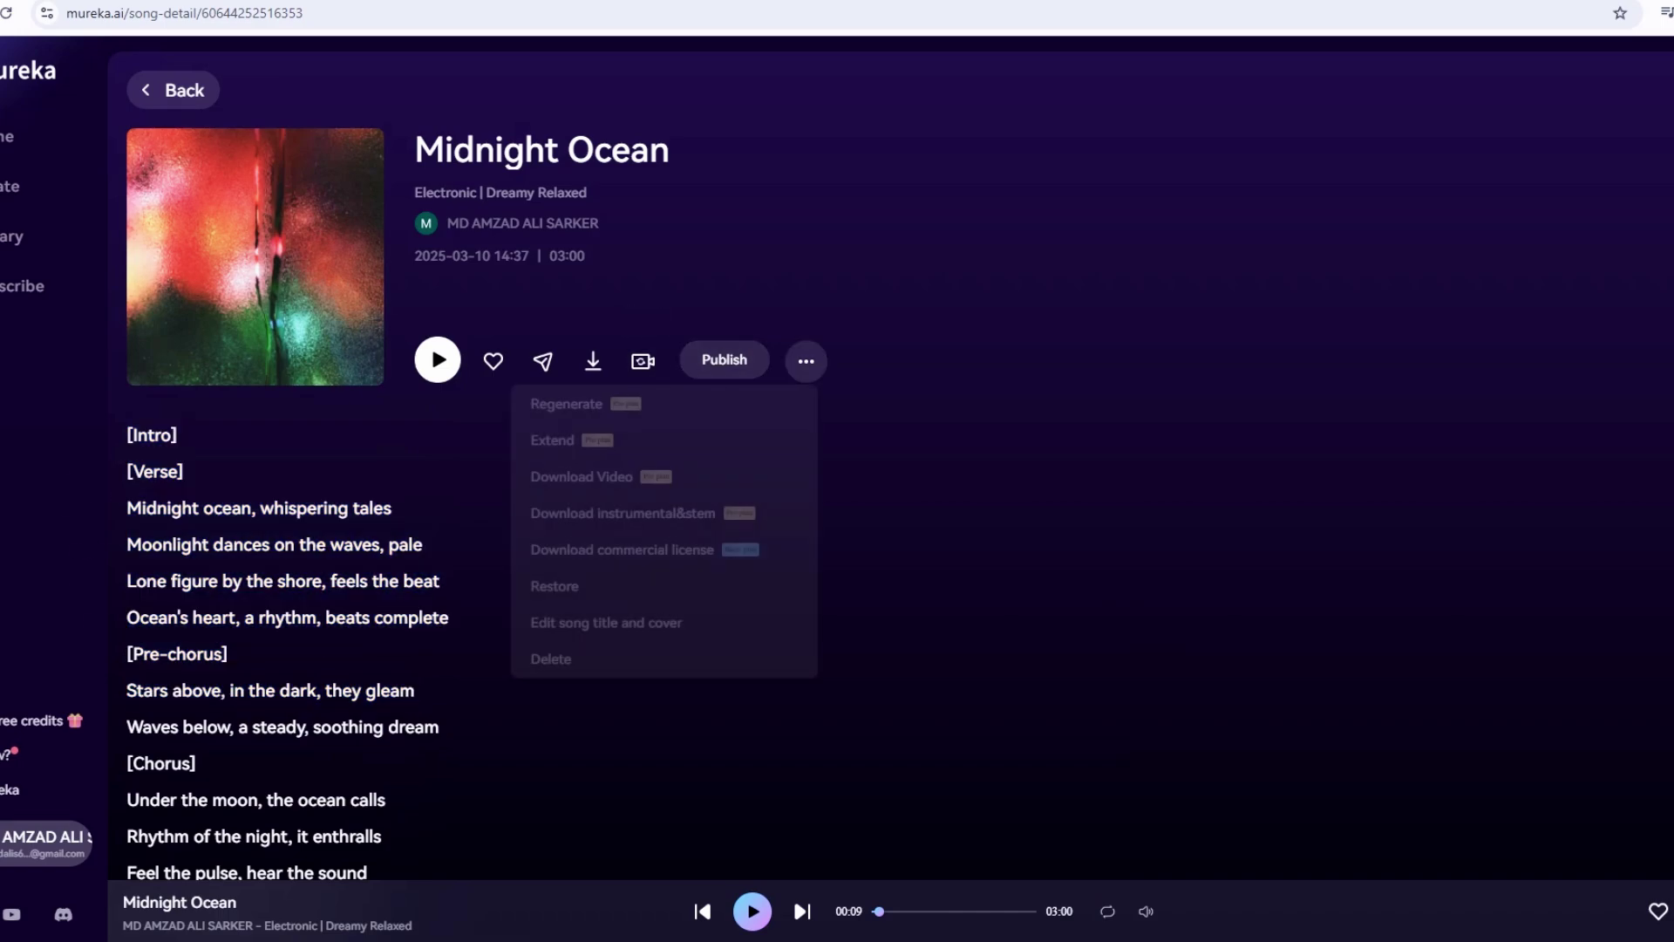
Open the song's title and cover for editing and accept the title Midnight Ocean with the existing cover.
mouse_move(805, 361)
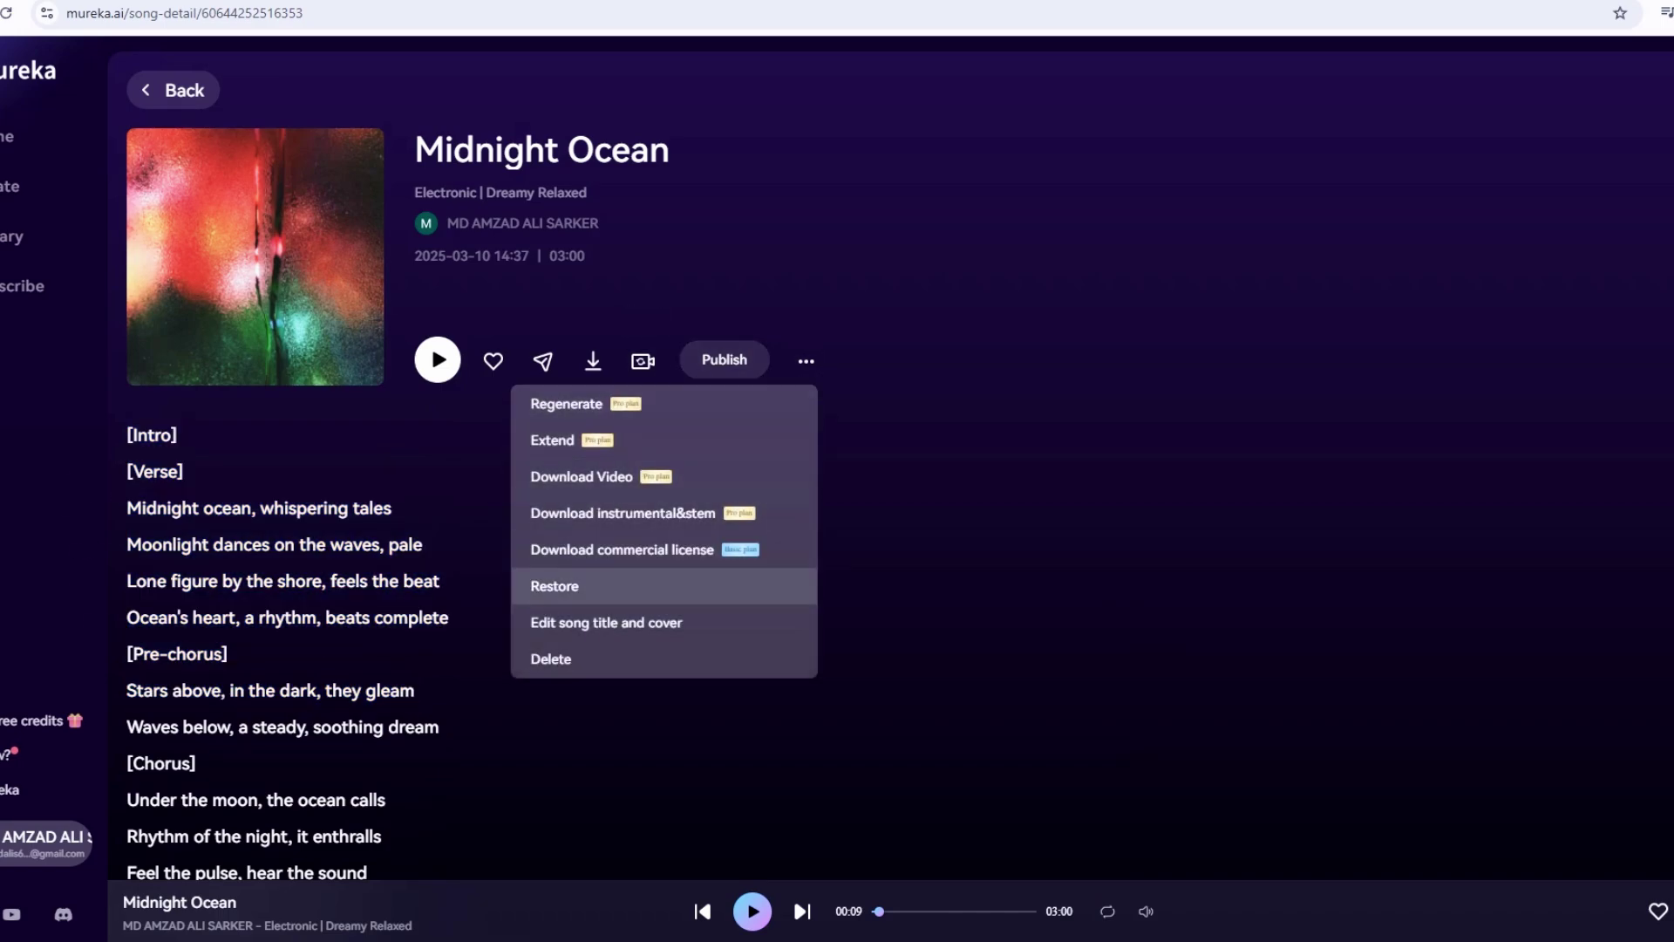
left_click(606, 621)
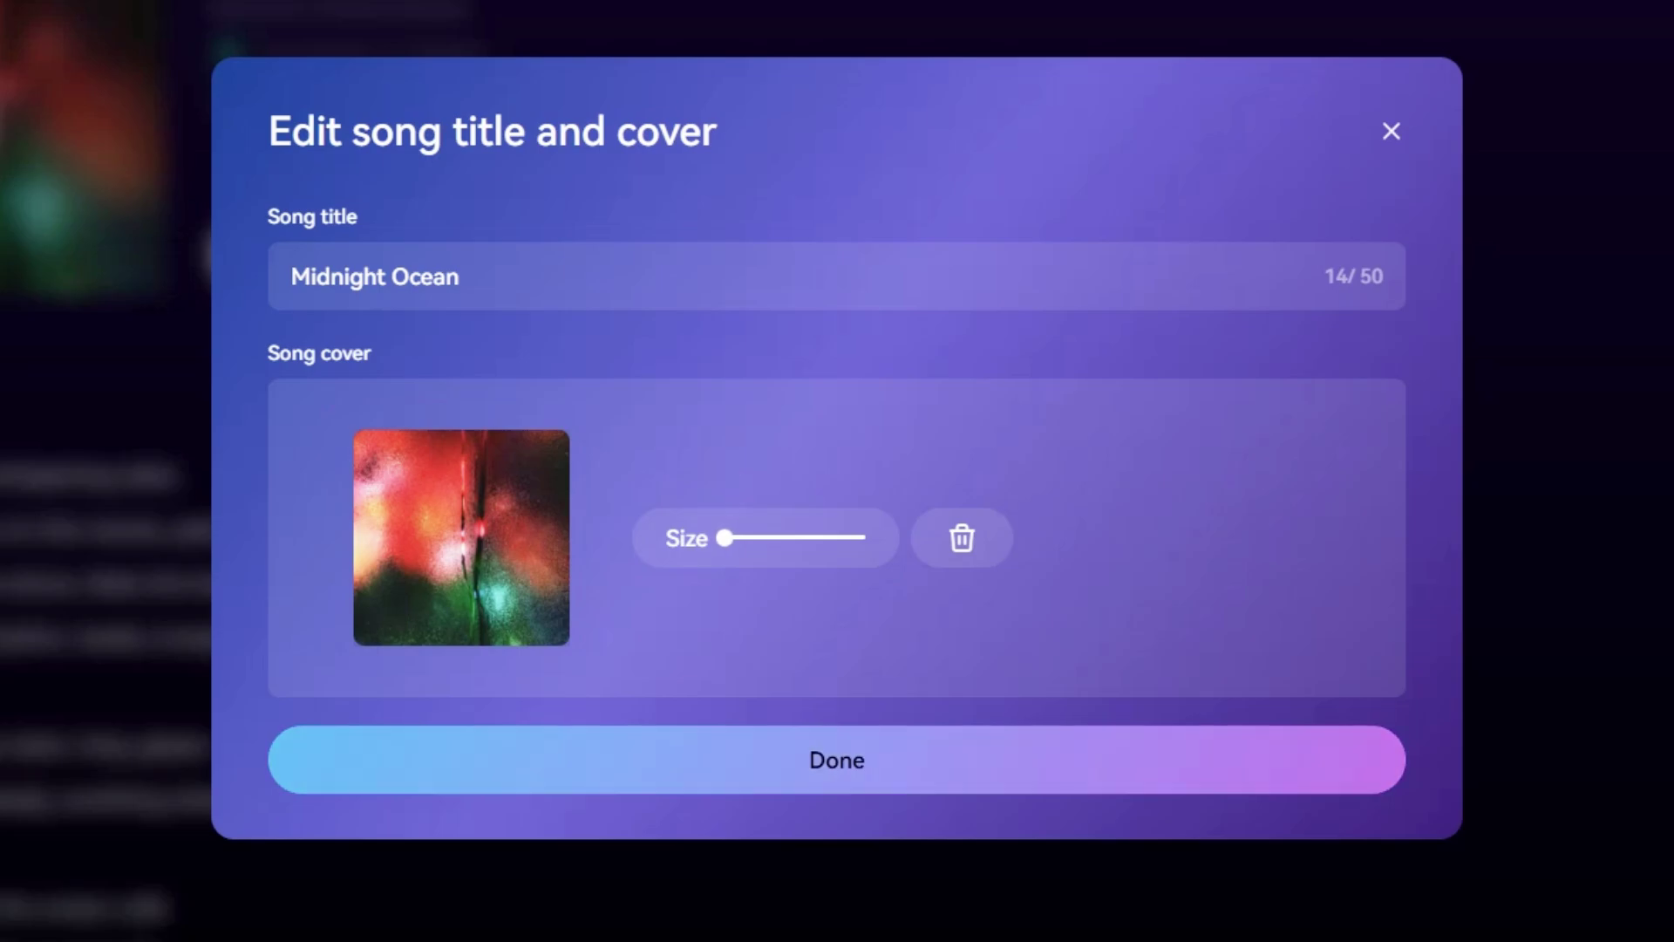
left_click(837, 759)
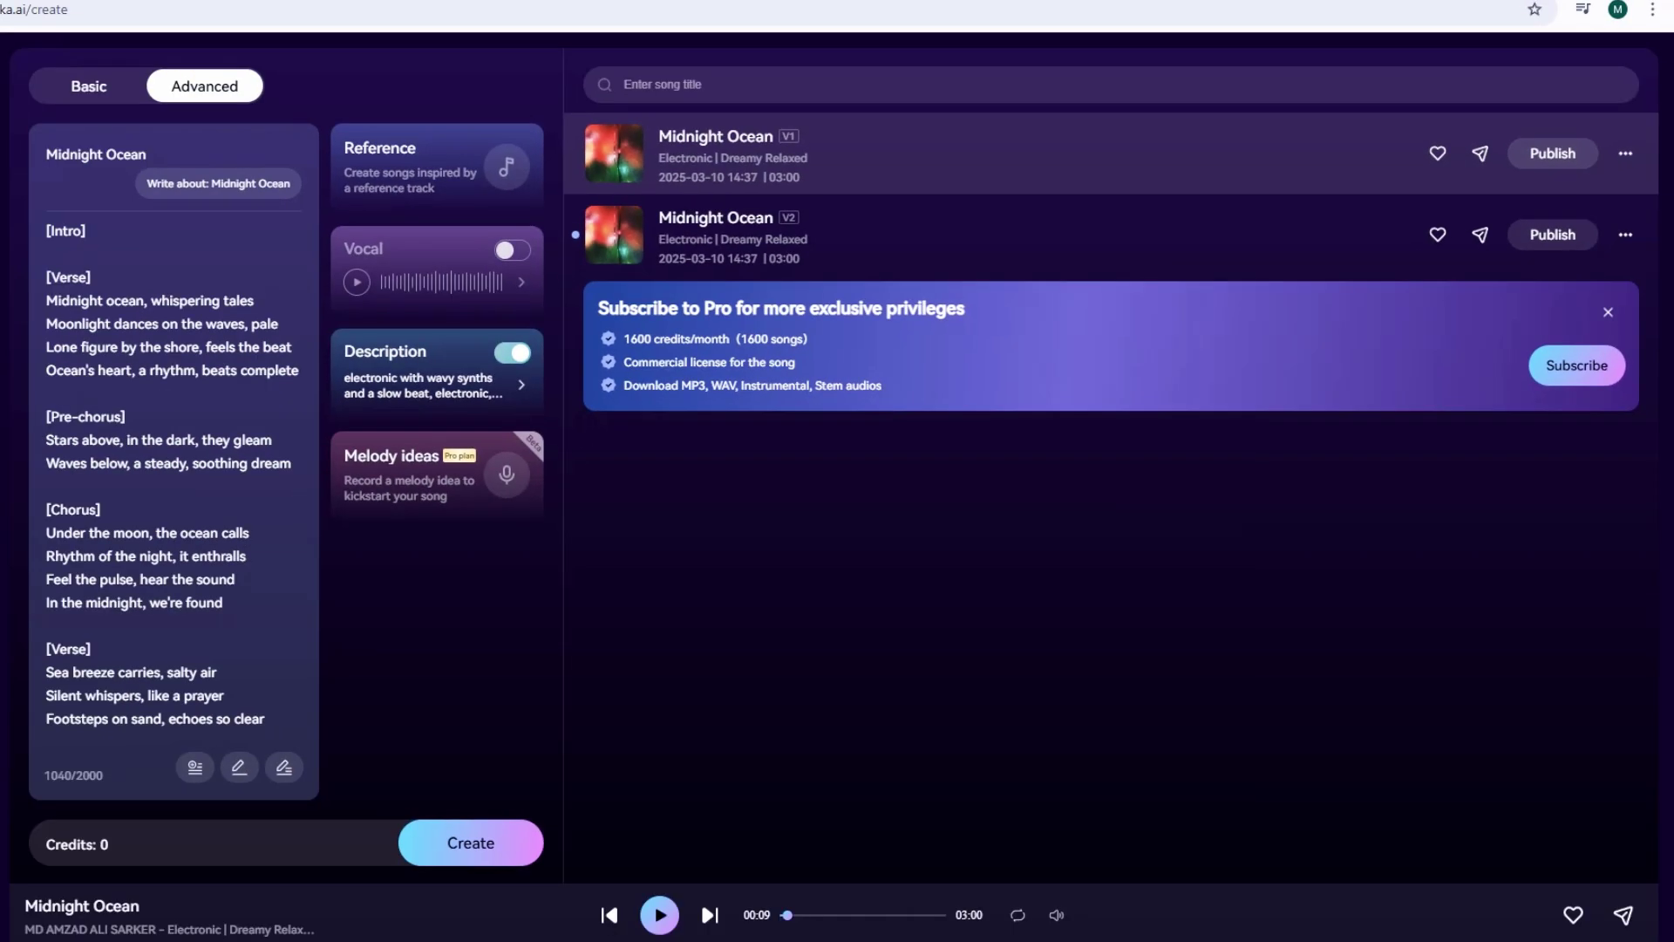
View the detail page of Midnight Ocean V1 and its further options, and return to the song list.
left_click(715, 136)
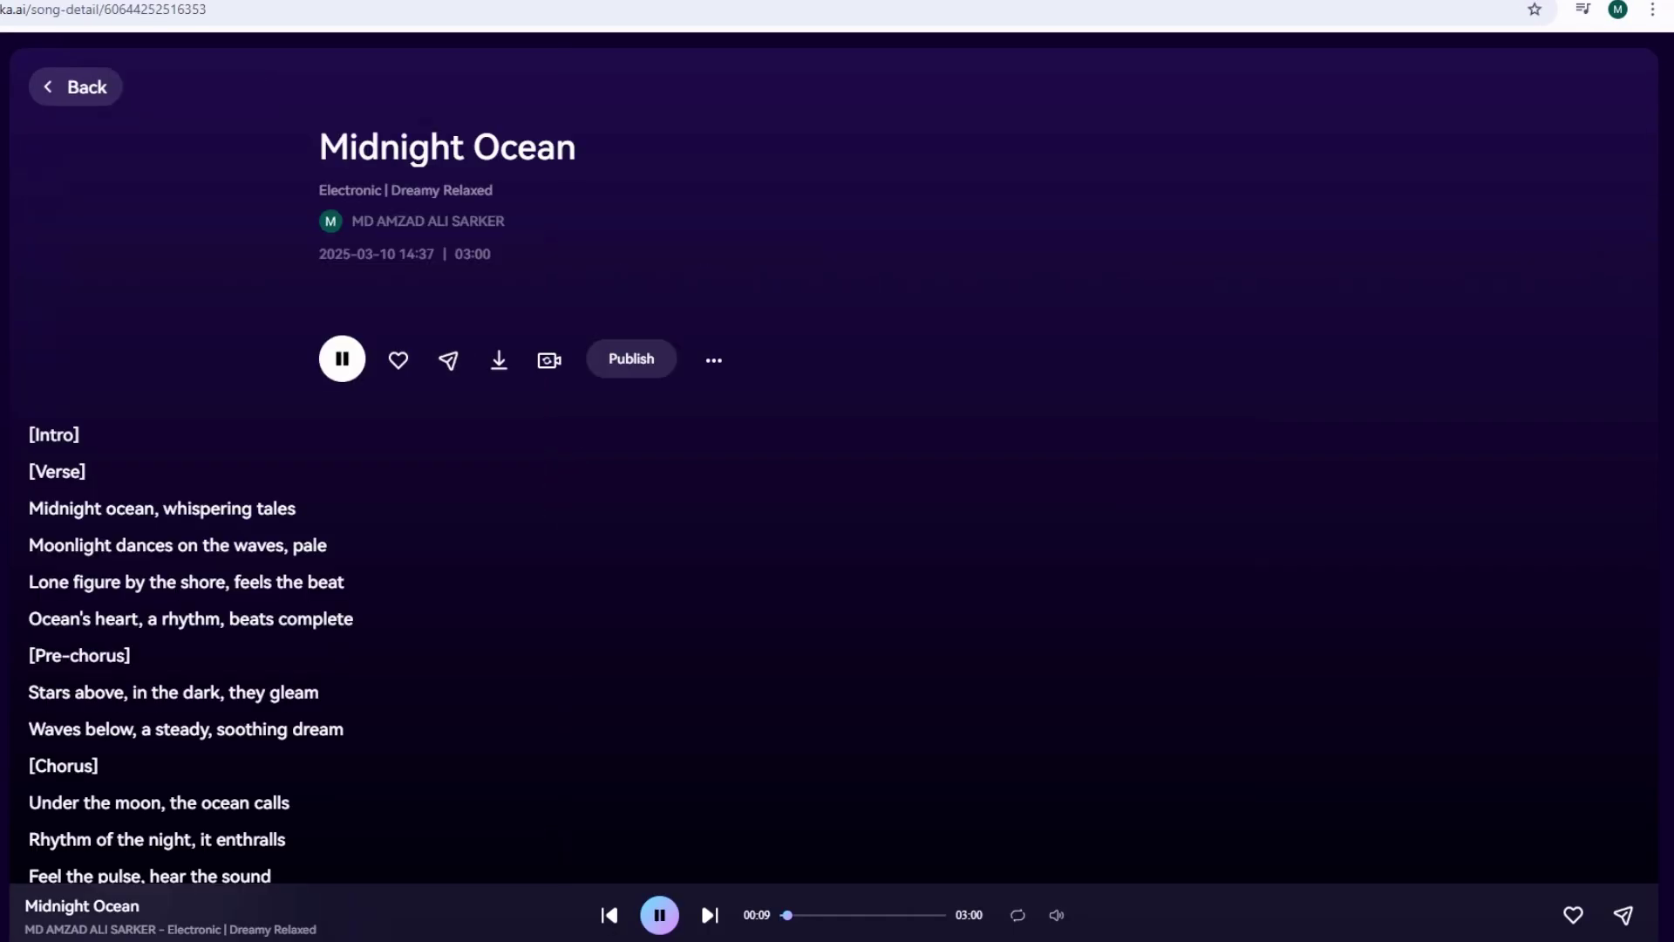
left_click(713, 360)
left_click(76, 87)
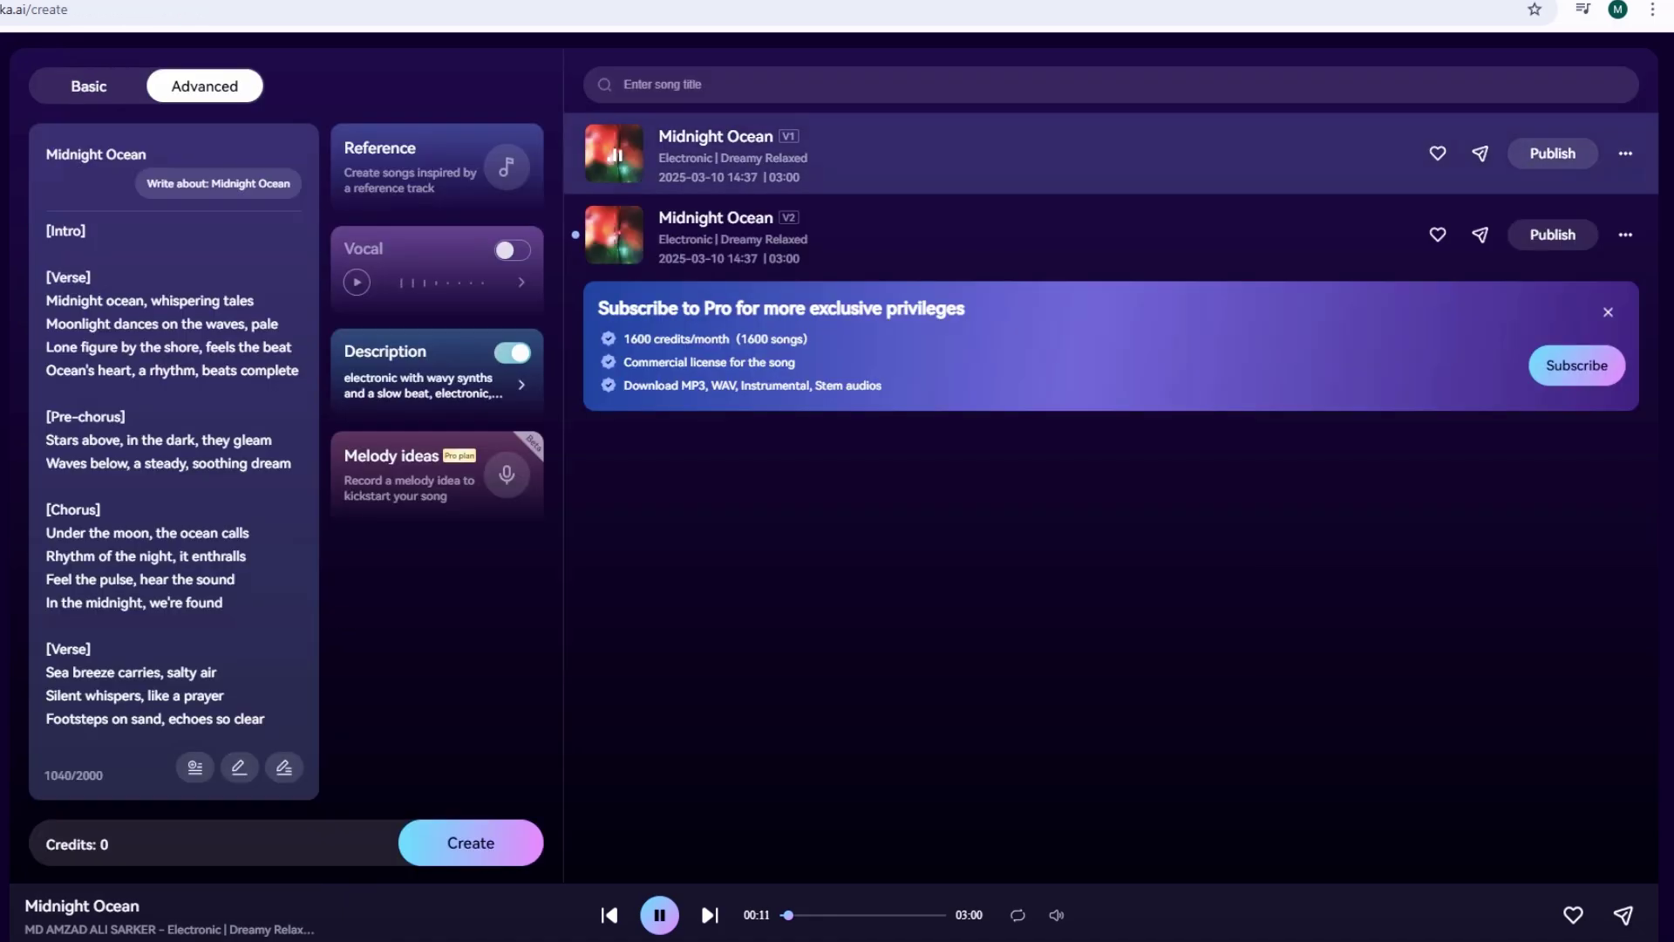
Request a video download of Midnight Ocean V1 and compare the features of the Basic and Pro yearly plans.
mouse_move(1625, 154)
left_click(1402, 273)
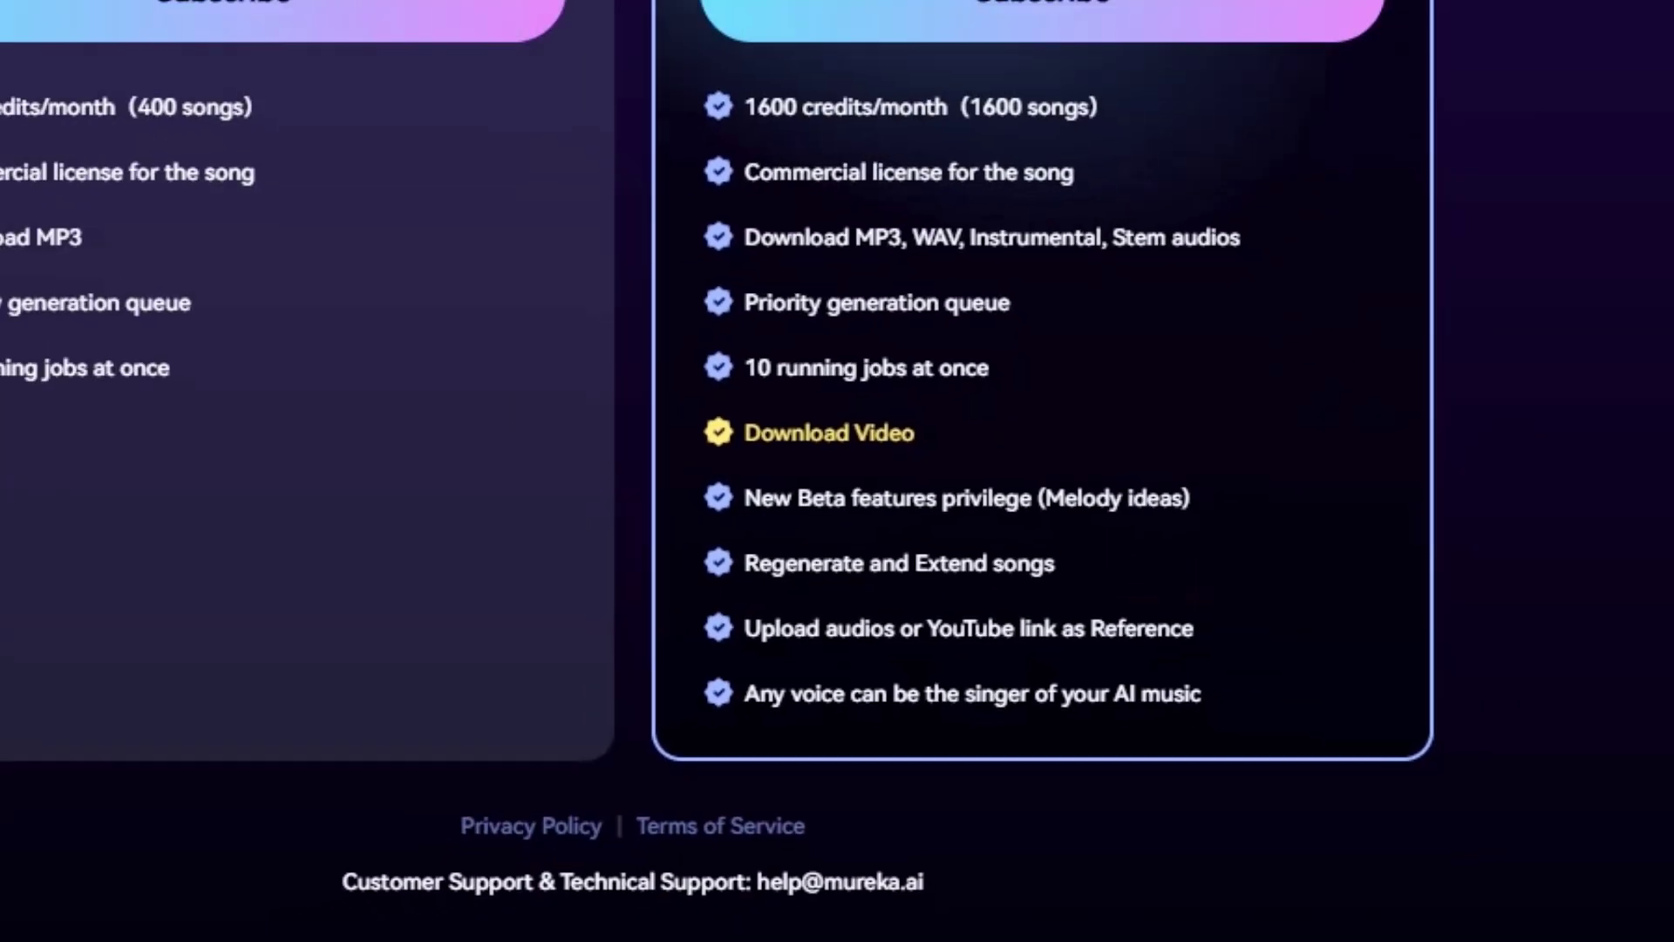
scroll(861, 476, "down", 1)
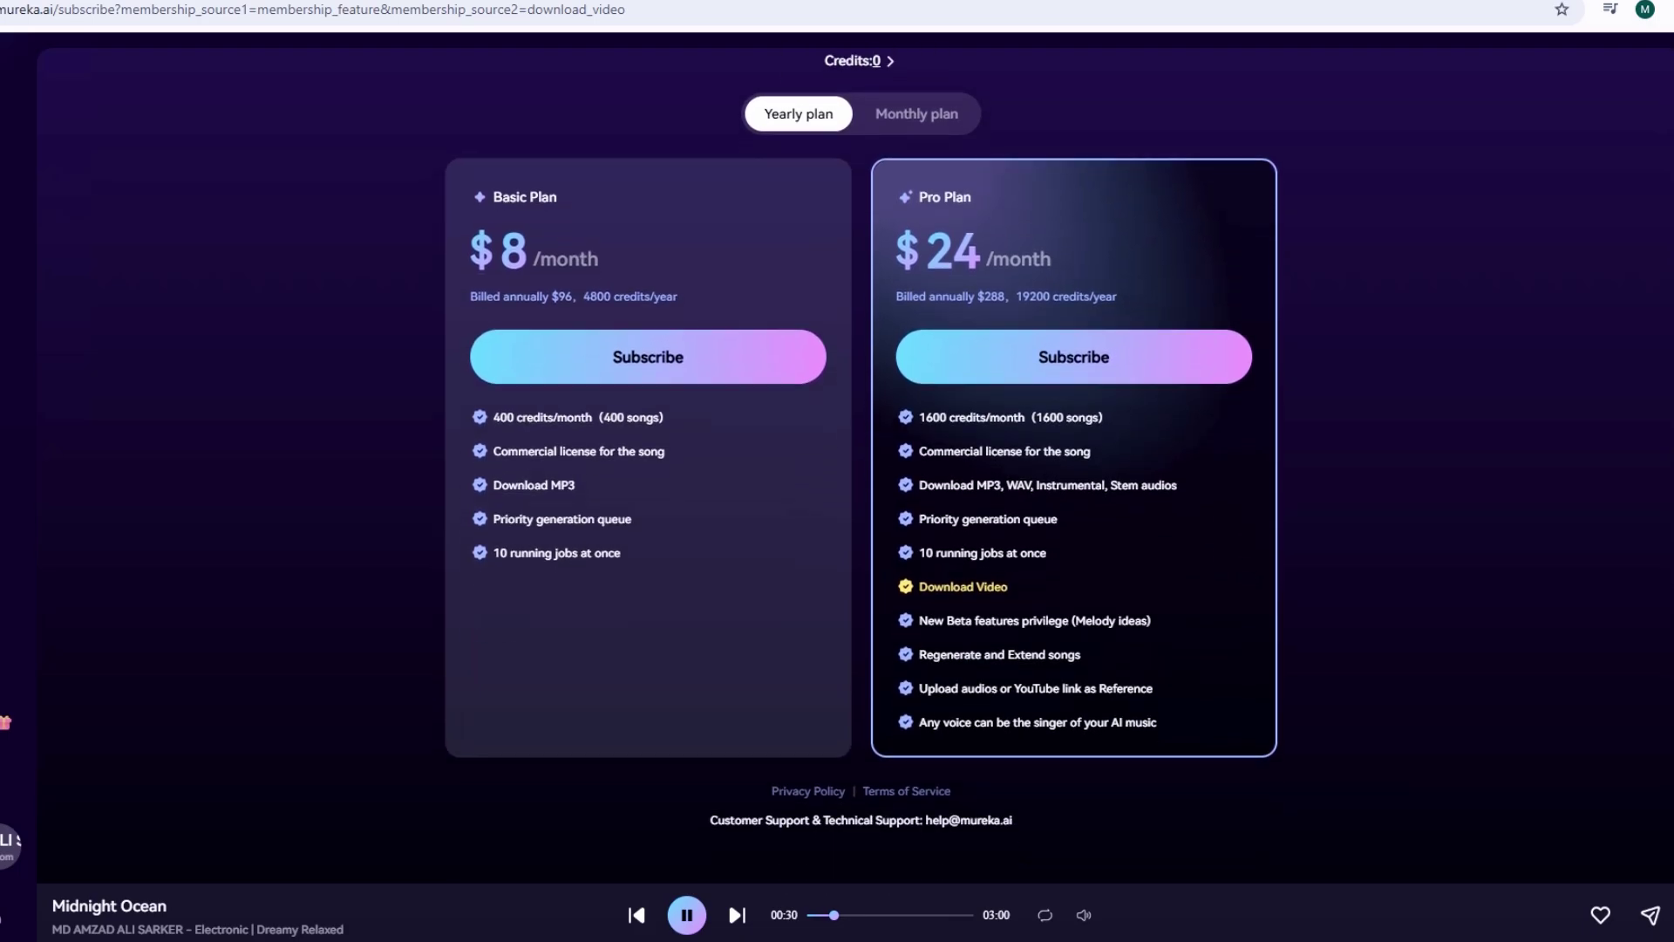
scroll(861, 476, "up", 1)
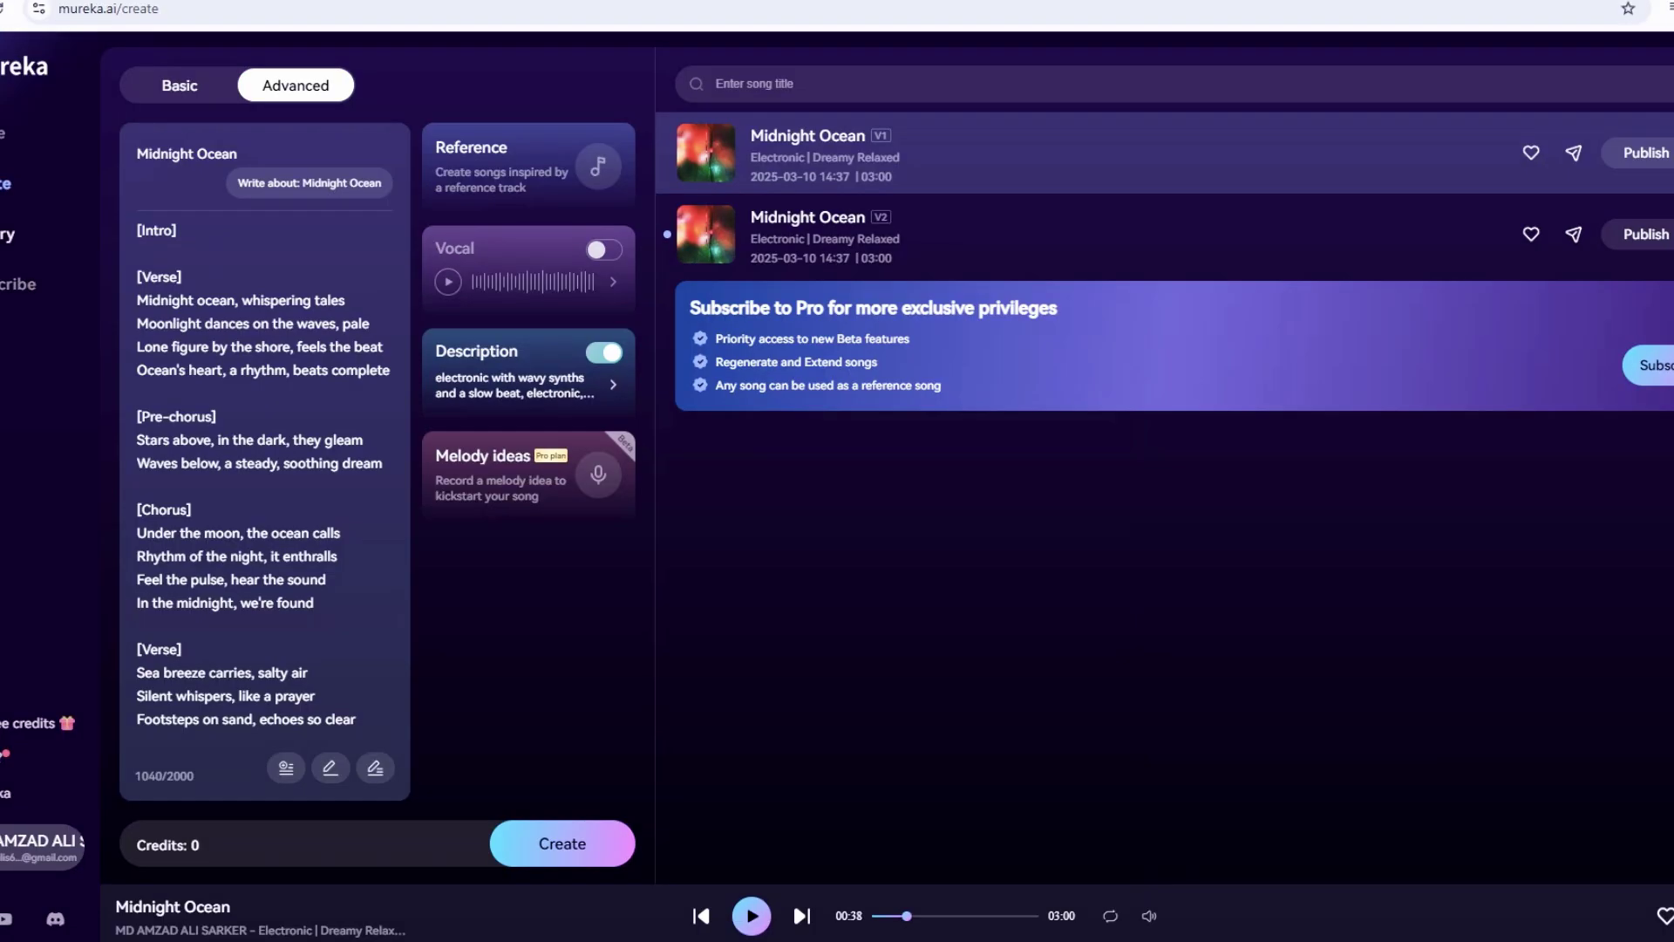
Open the song library and browse the home page's community songs, from trending and genre sections to the new songs.
left_click(7, 234)
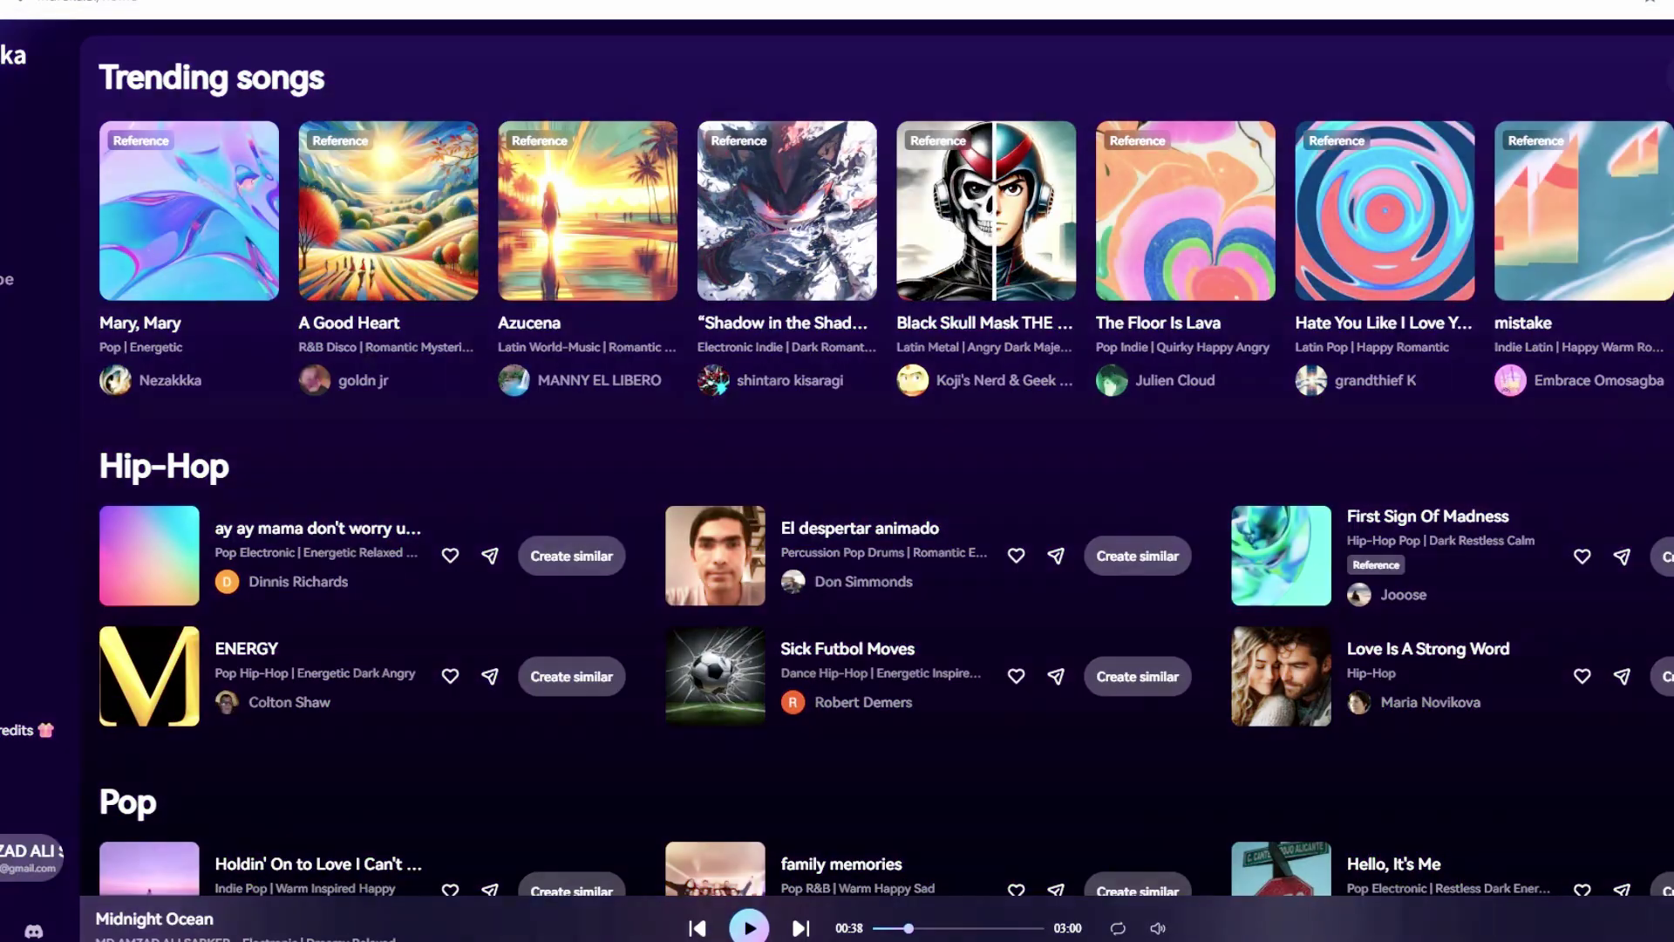
scroll(872, 479, "down", 4)
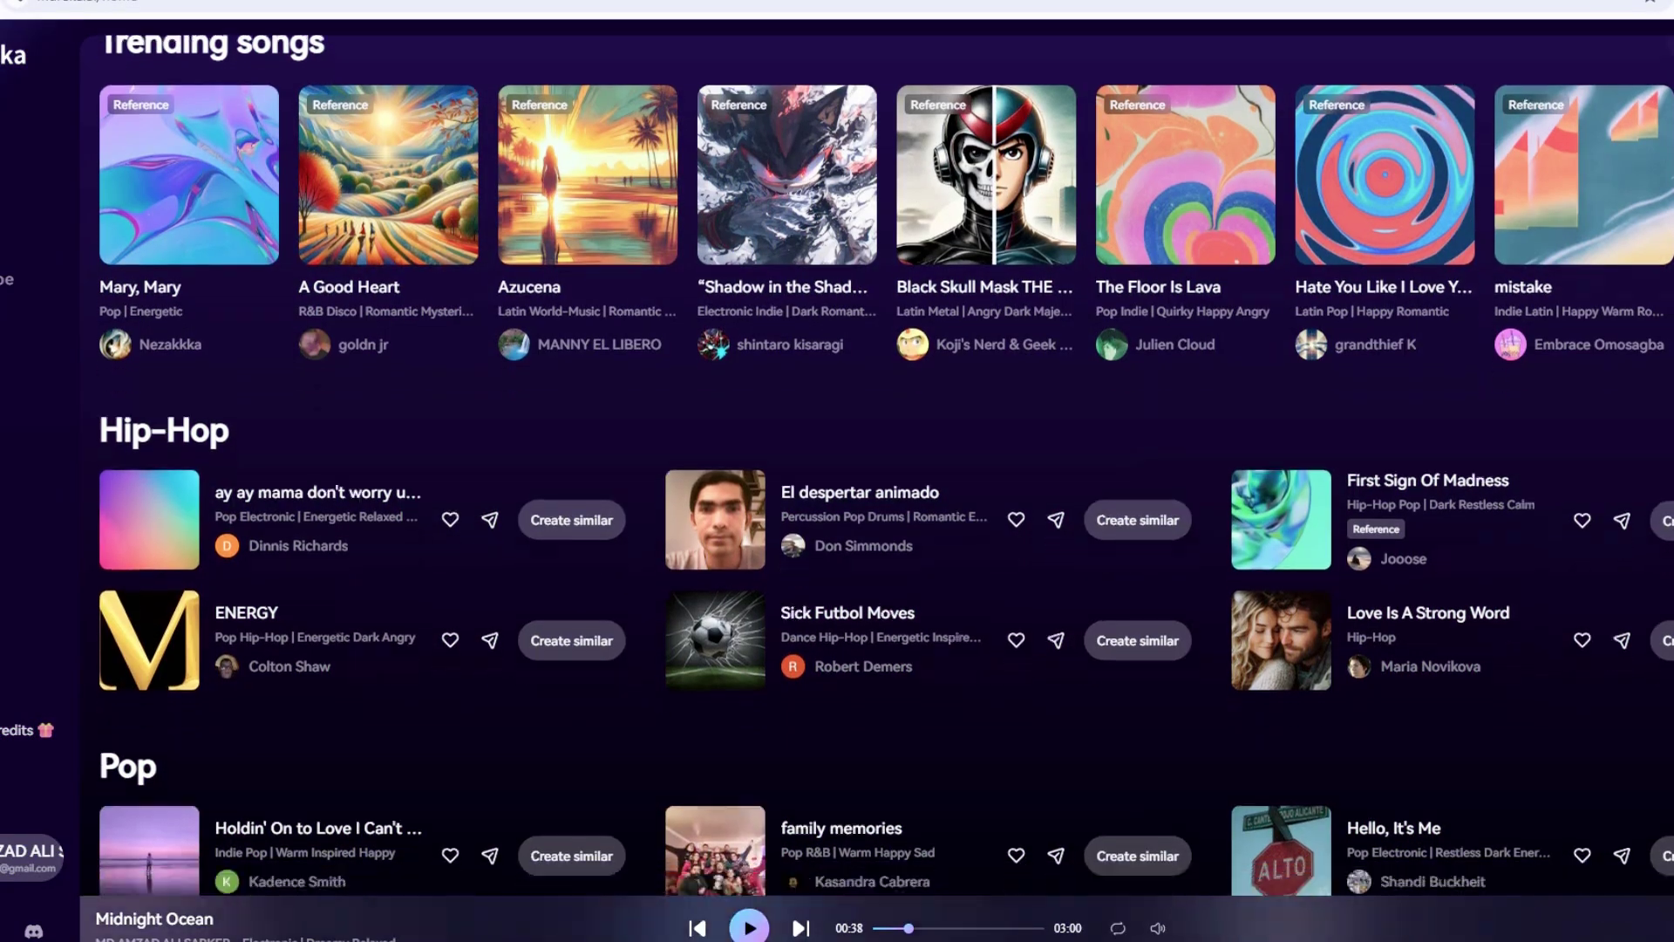
scroll(872, 479, "down", 13)
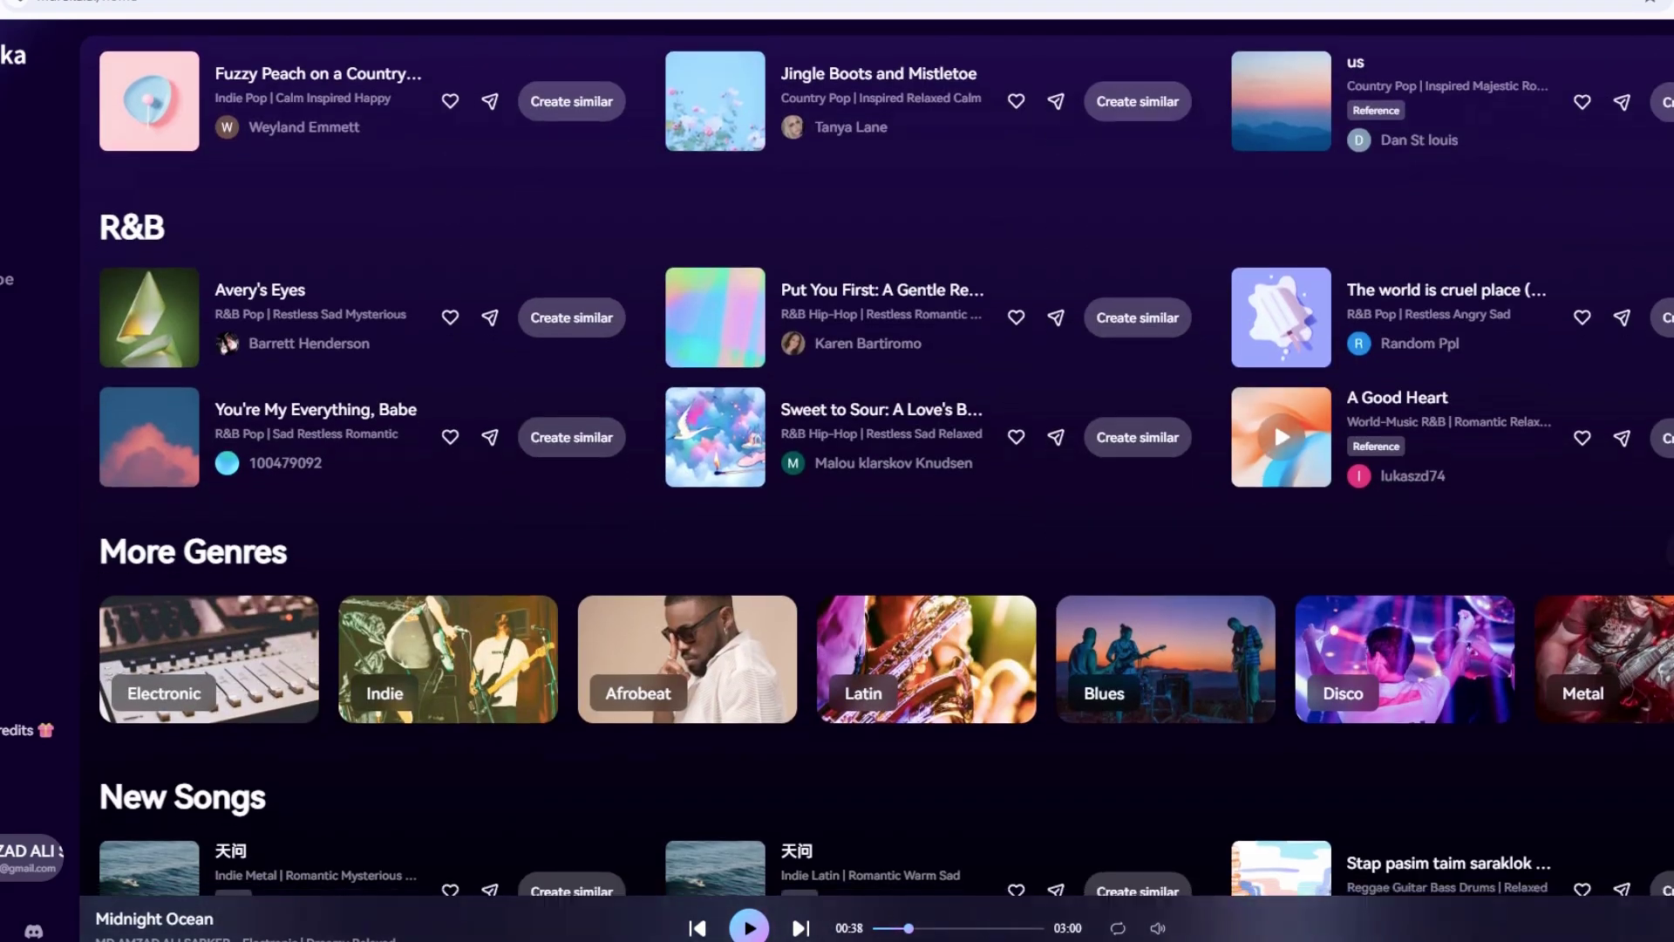
scroll(871, 479, "down", 10)
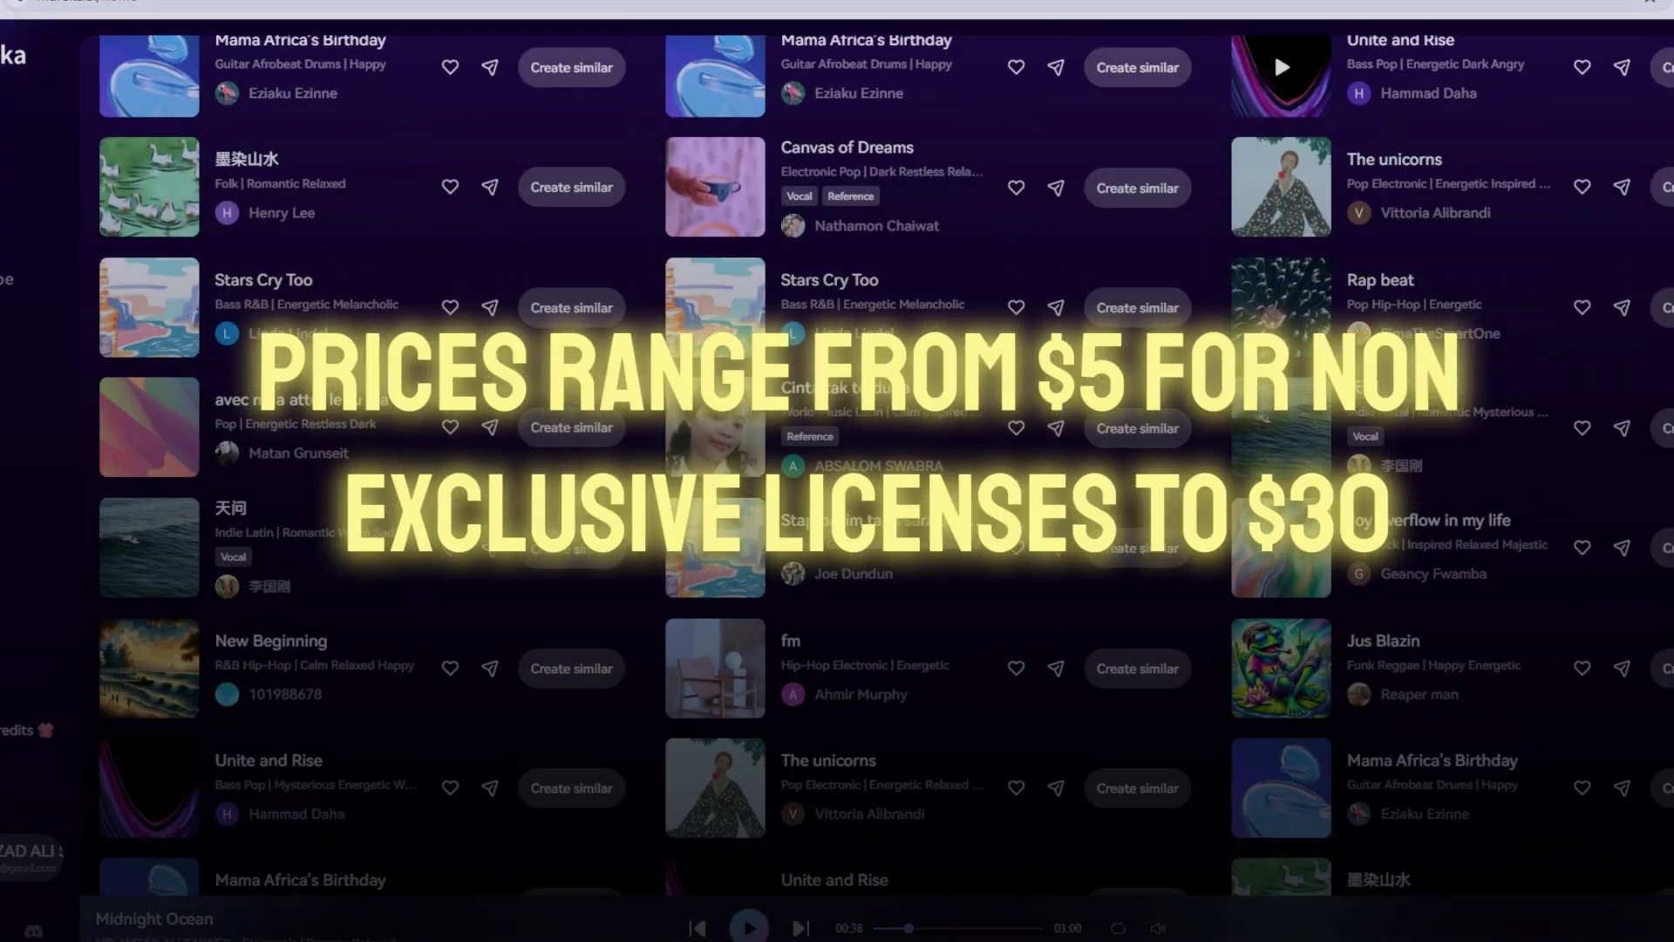
scroll(872, 480, "down", 12)
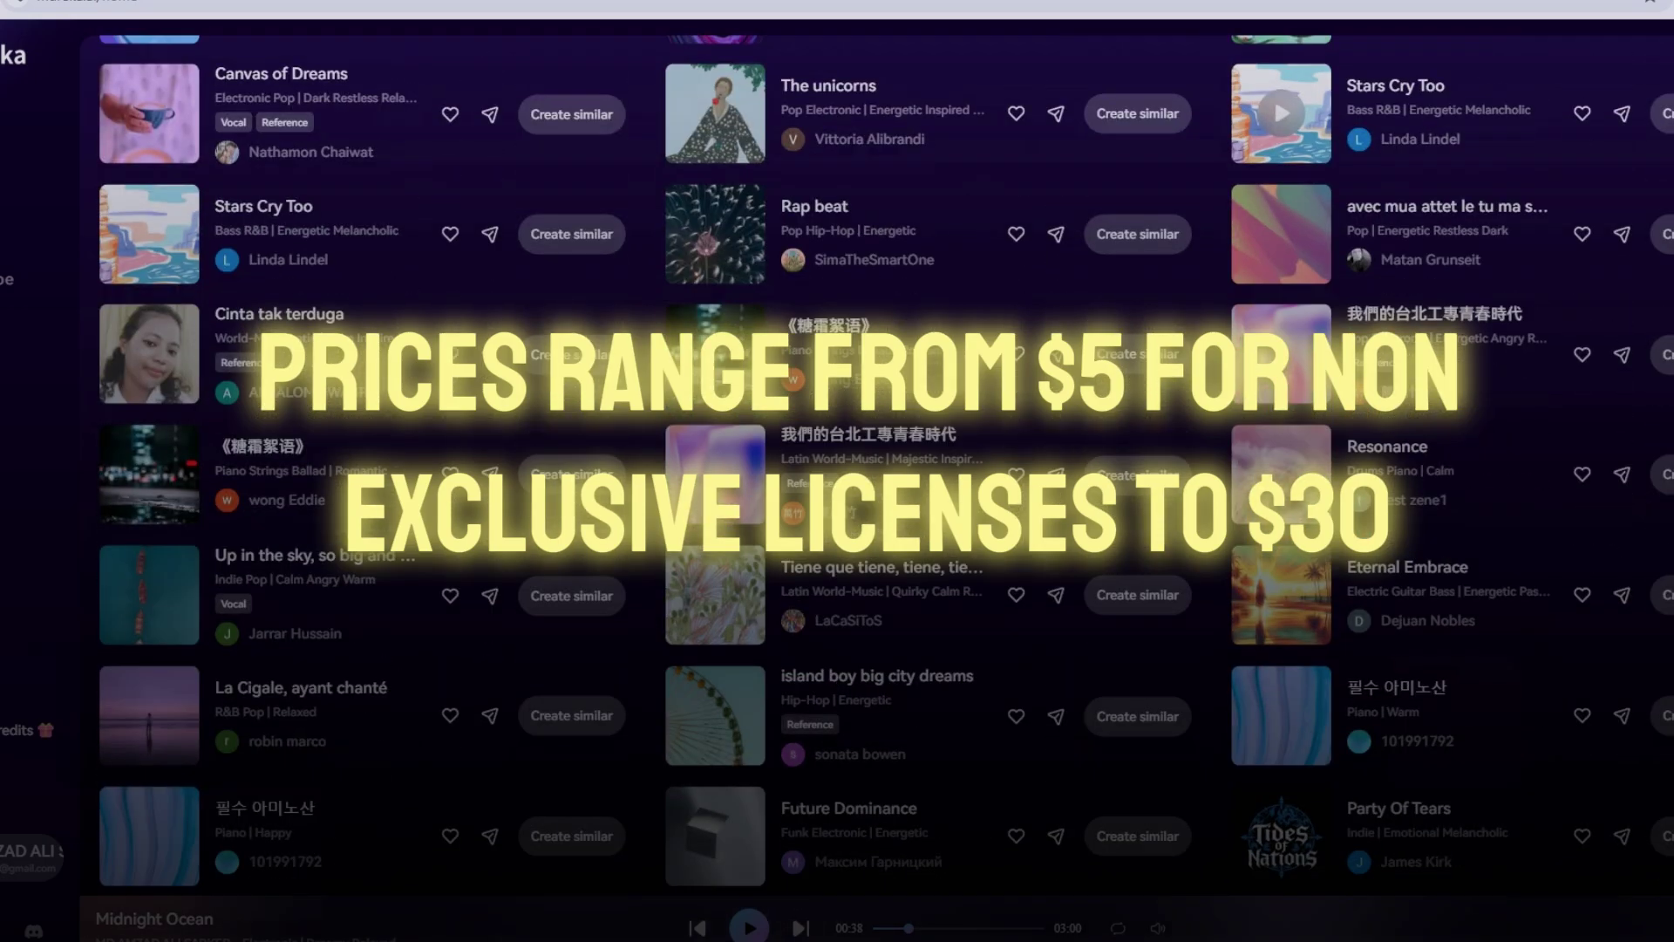
scroll(872, 480, "down", 17)
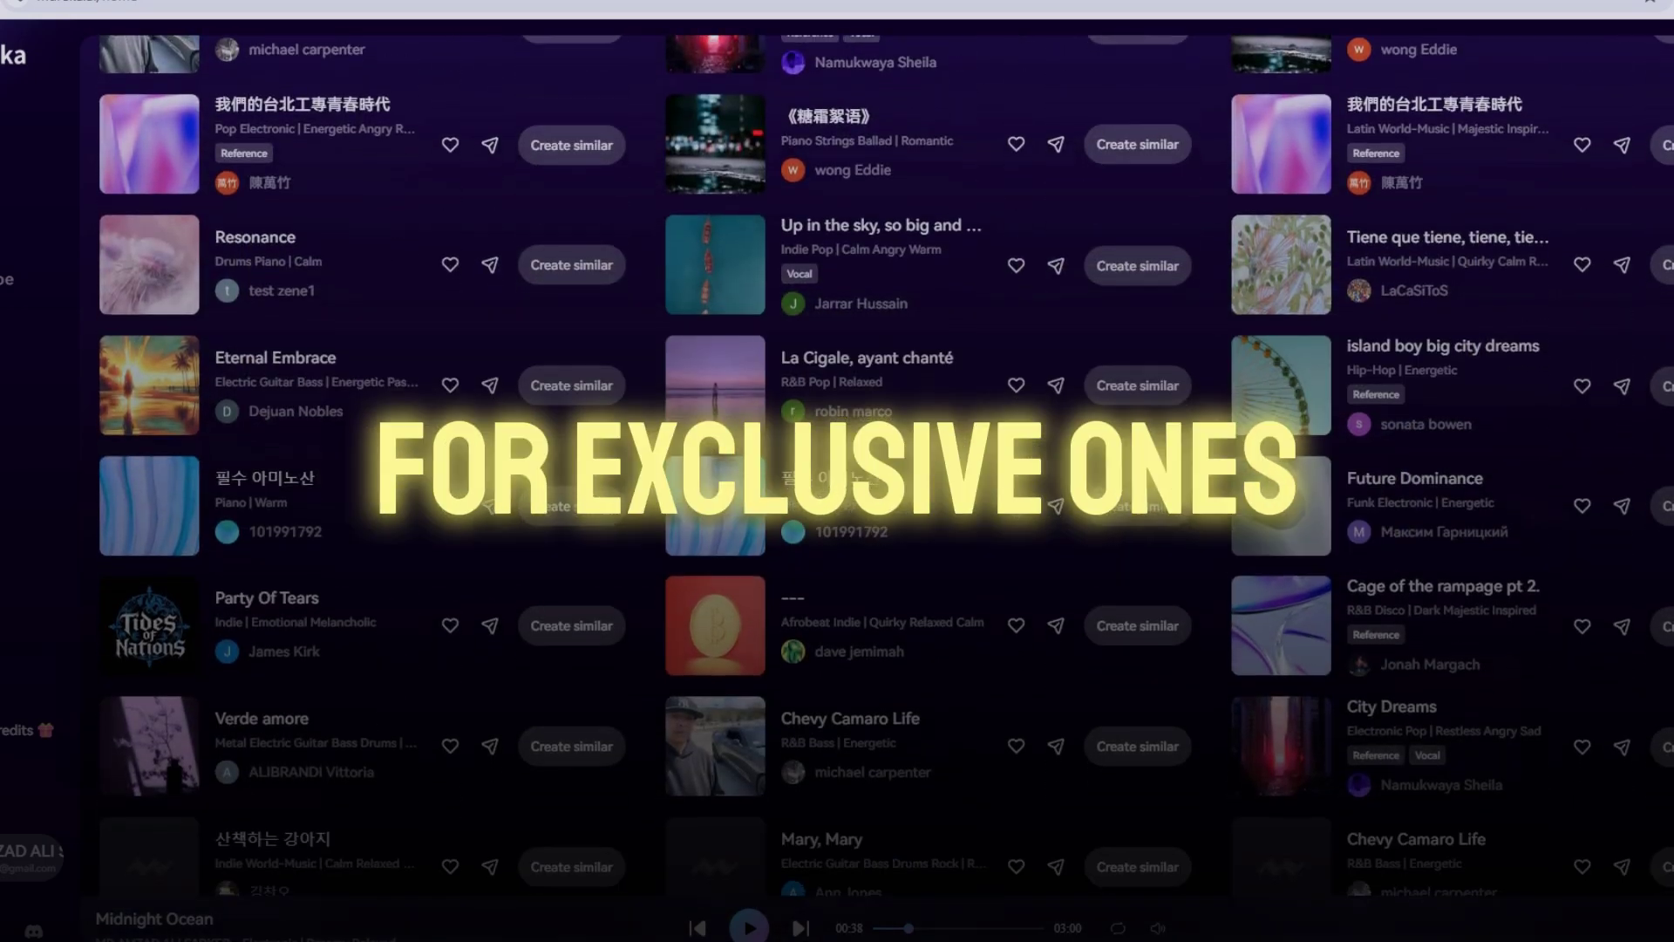
scroll(1274, 457, "down", 9)
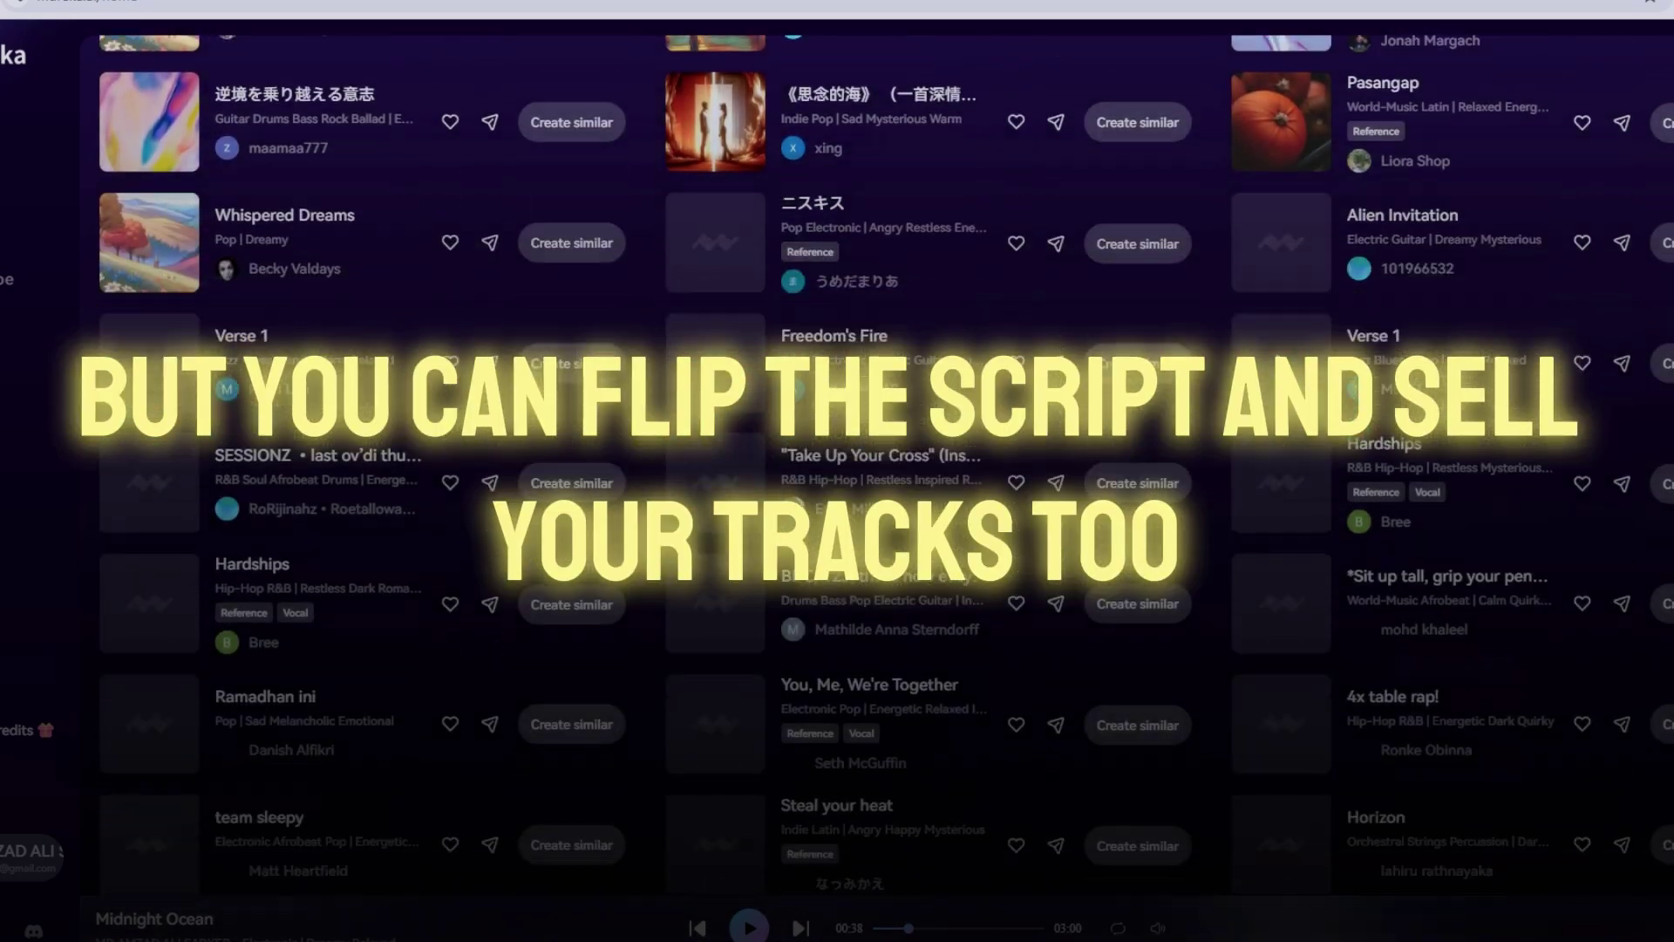
scroll(1274, 296, "down", 3)
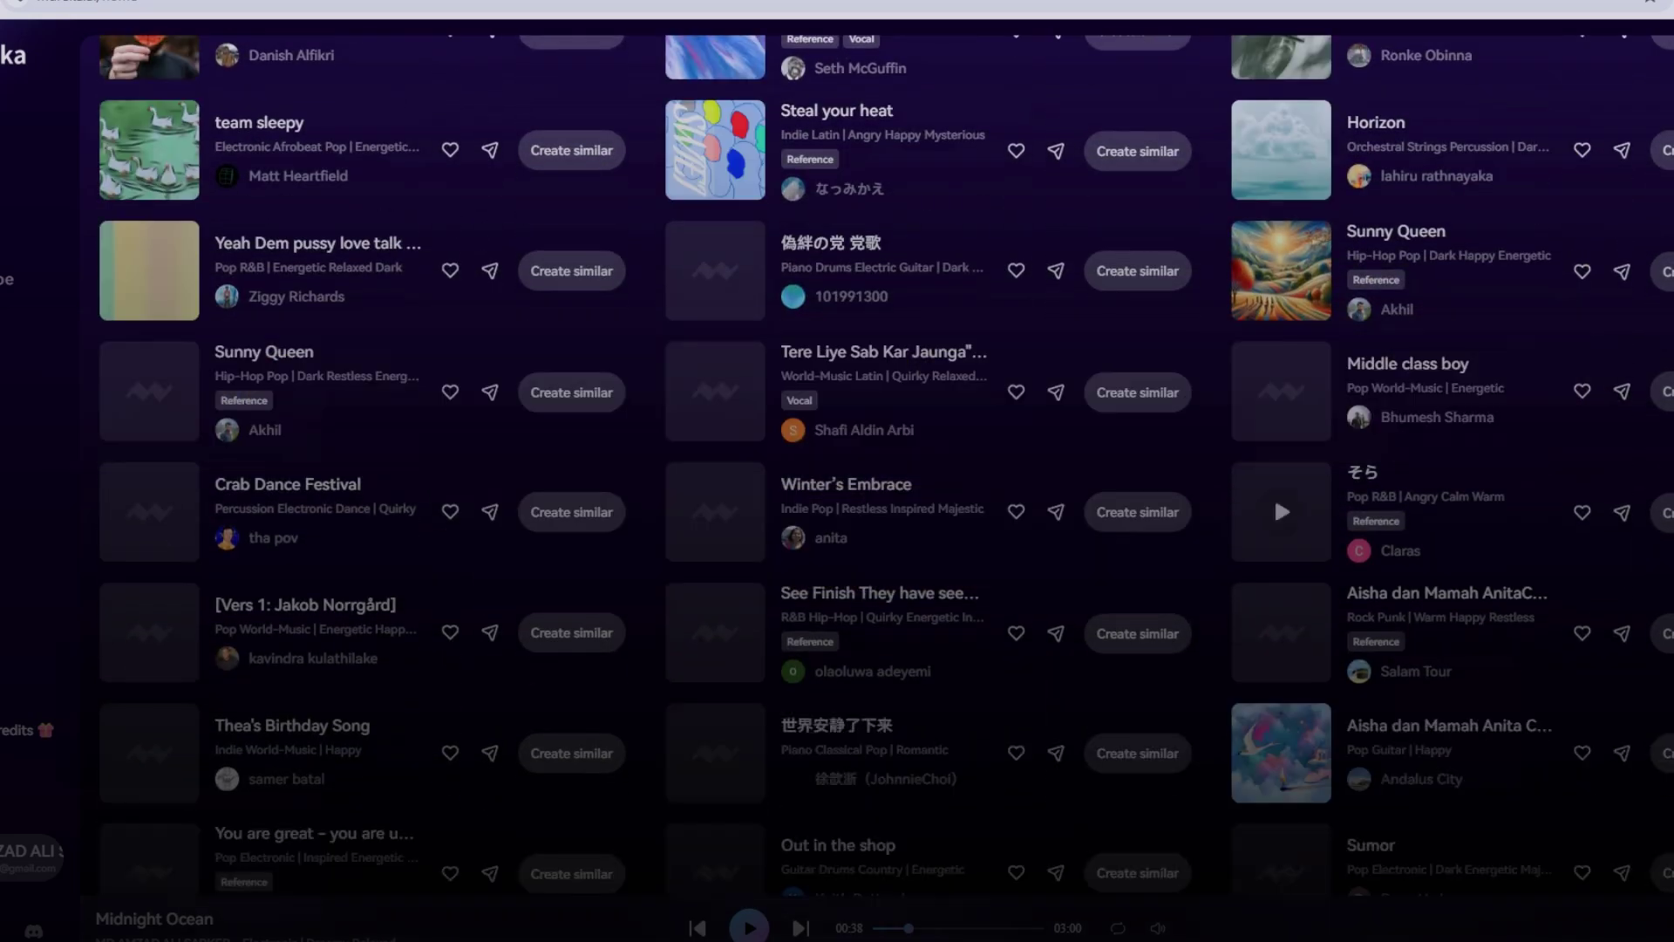
scroll(1274, 495, "down", 3)
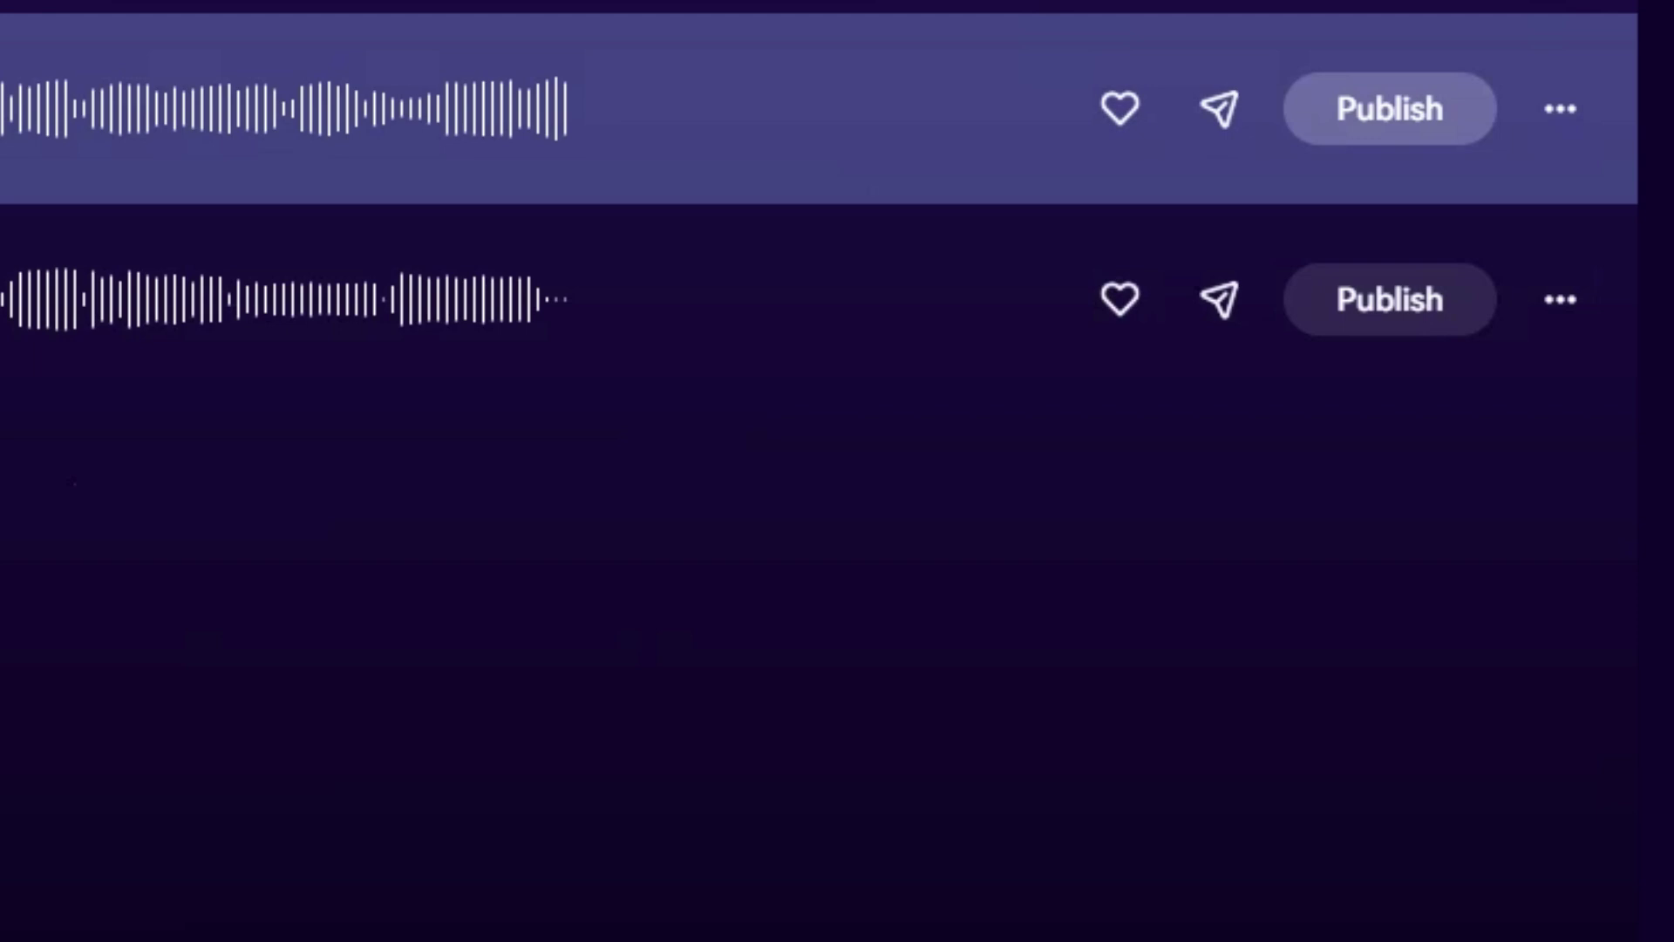
Publish Midnight Ocean V1 with the genre Electronic and the moods Dreamy and Relaxed.
left_click(1390, 109)
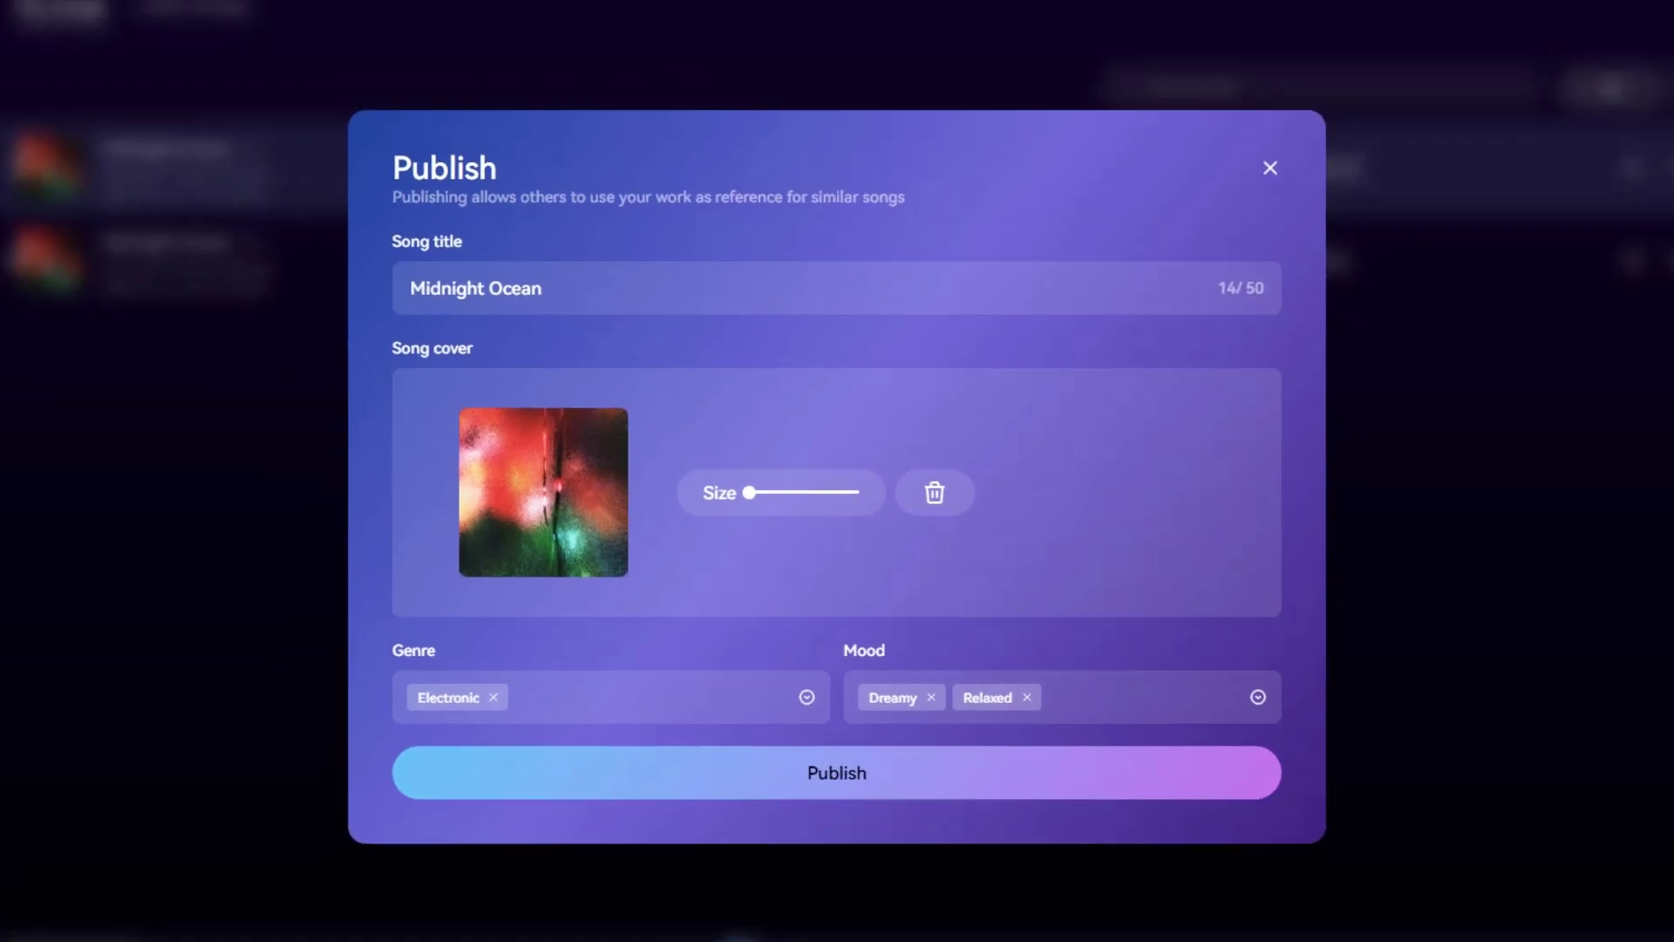
left_click(837, 803)
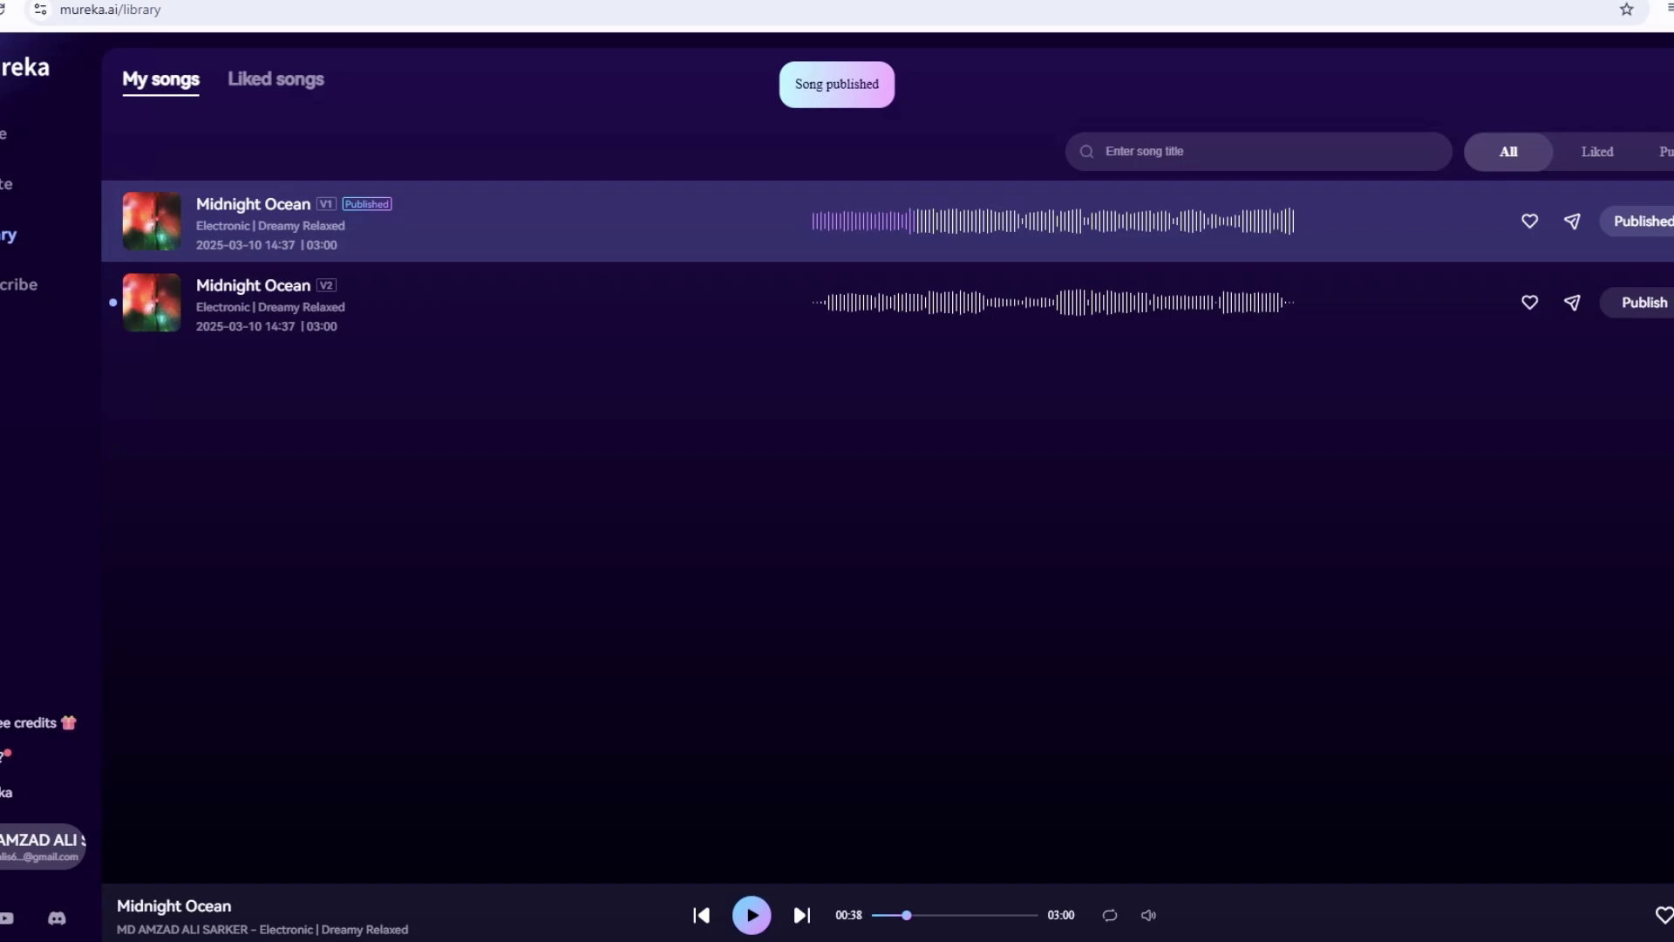
Play the published Midnight Ocean song from its detail page and look through its lyrics.
left_click(253, 205)
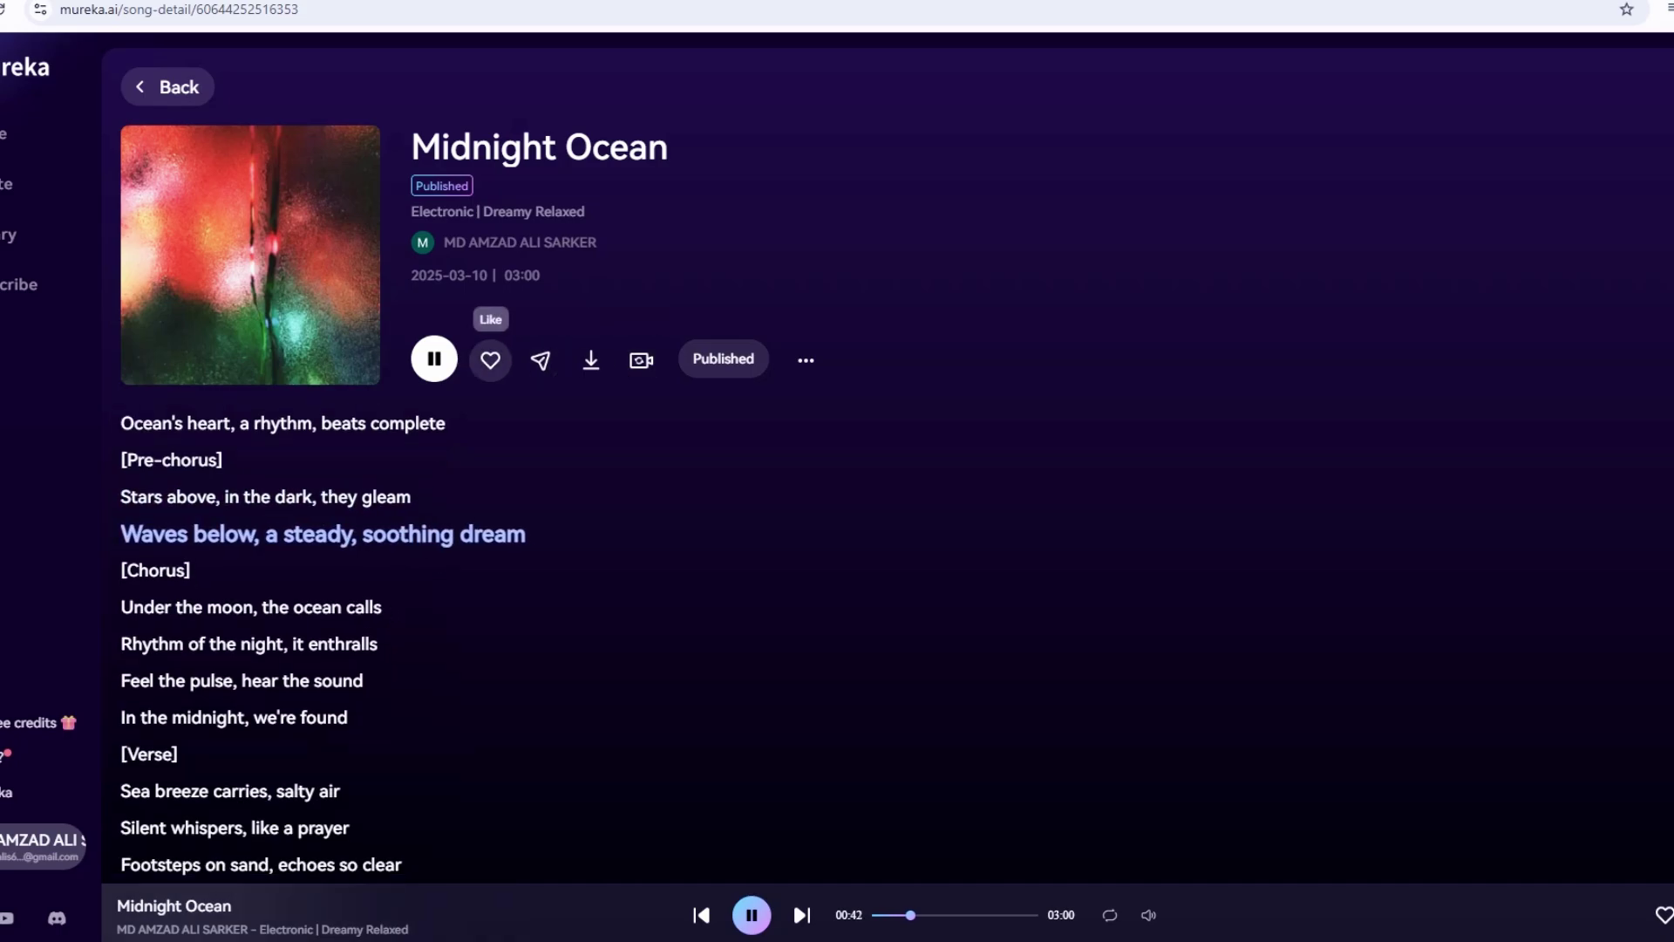
scroll(489, 643, "down", 8)
scroll(488, 644, "up", 9)
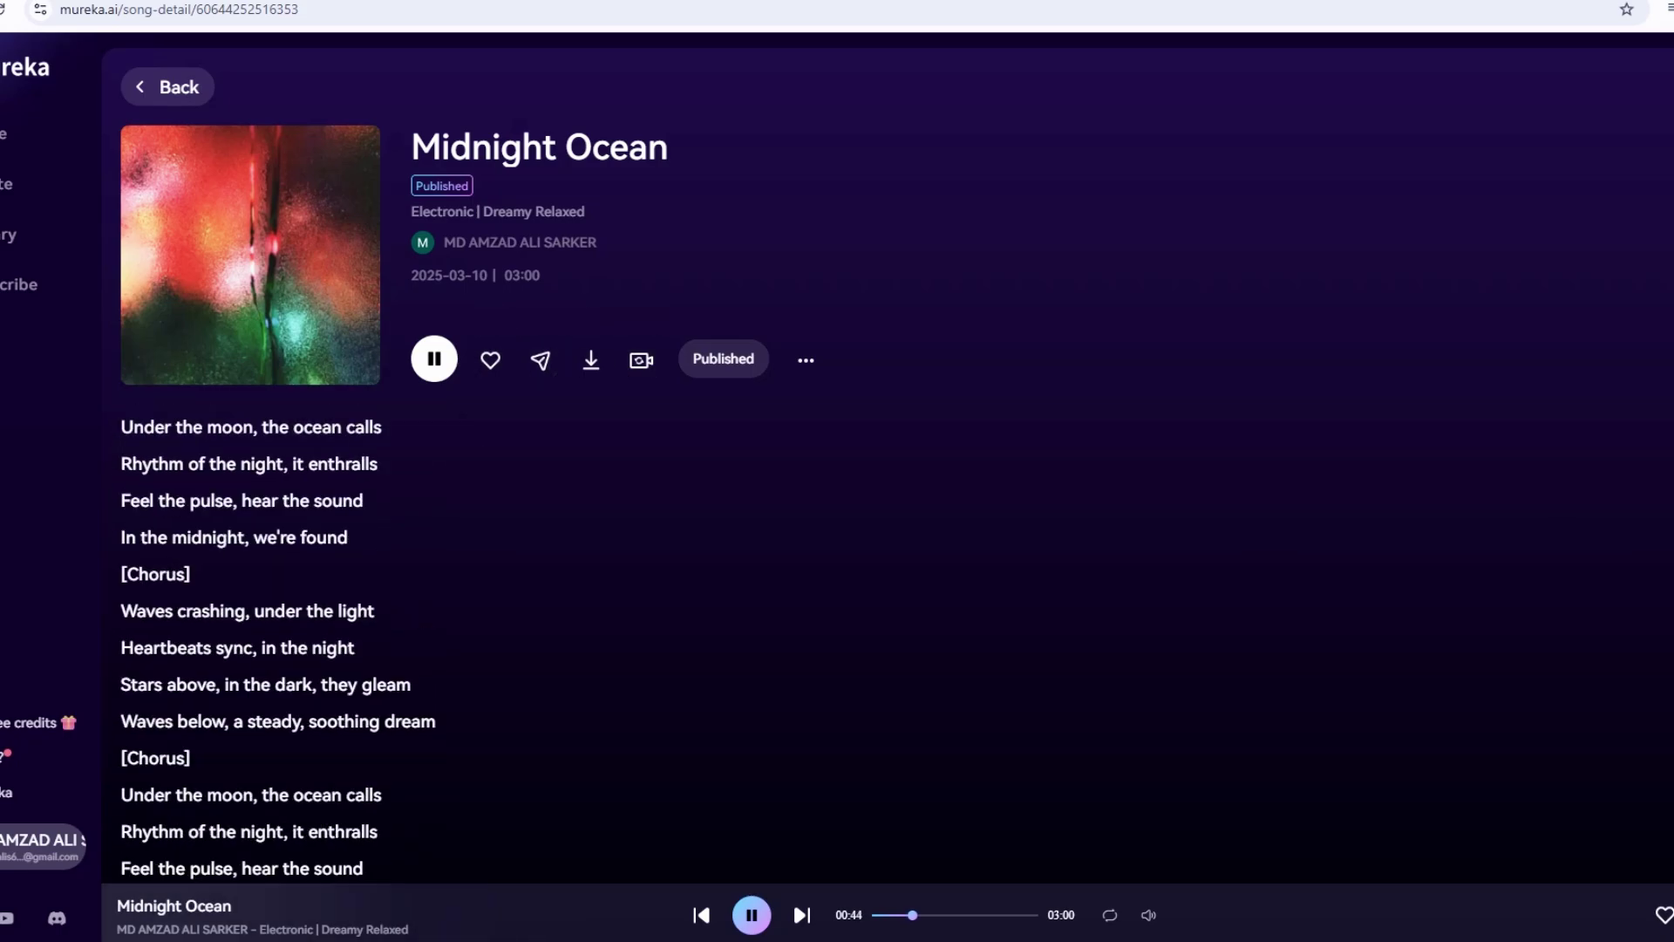
scroll(488, 644, "up", 1)
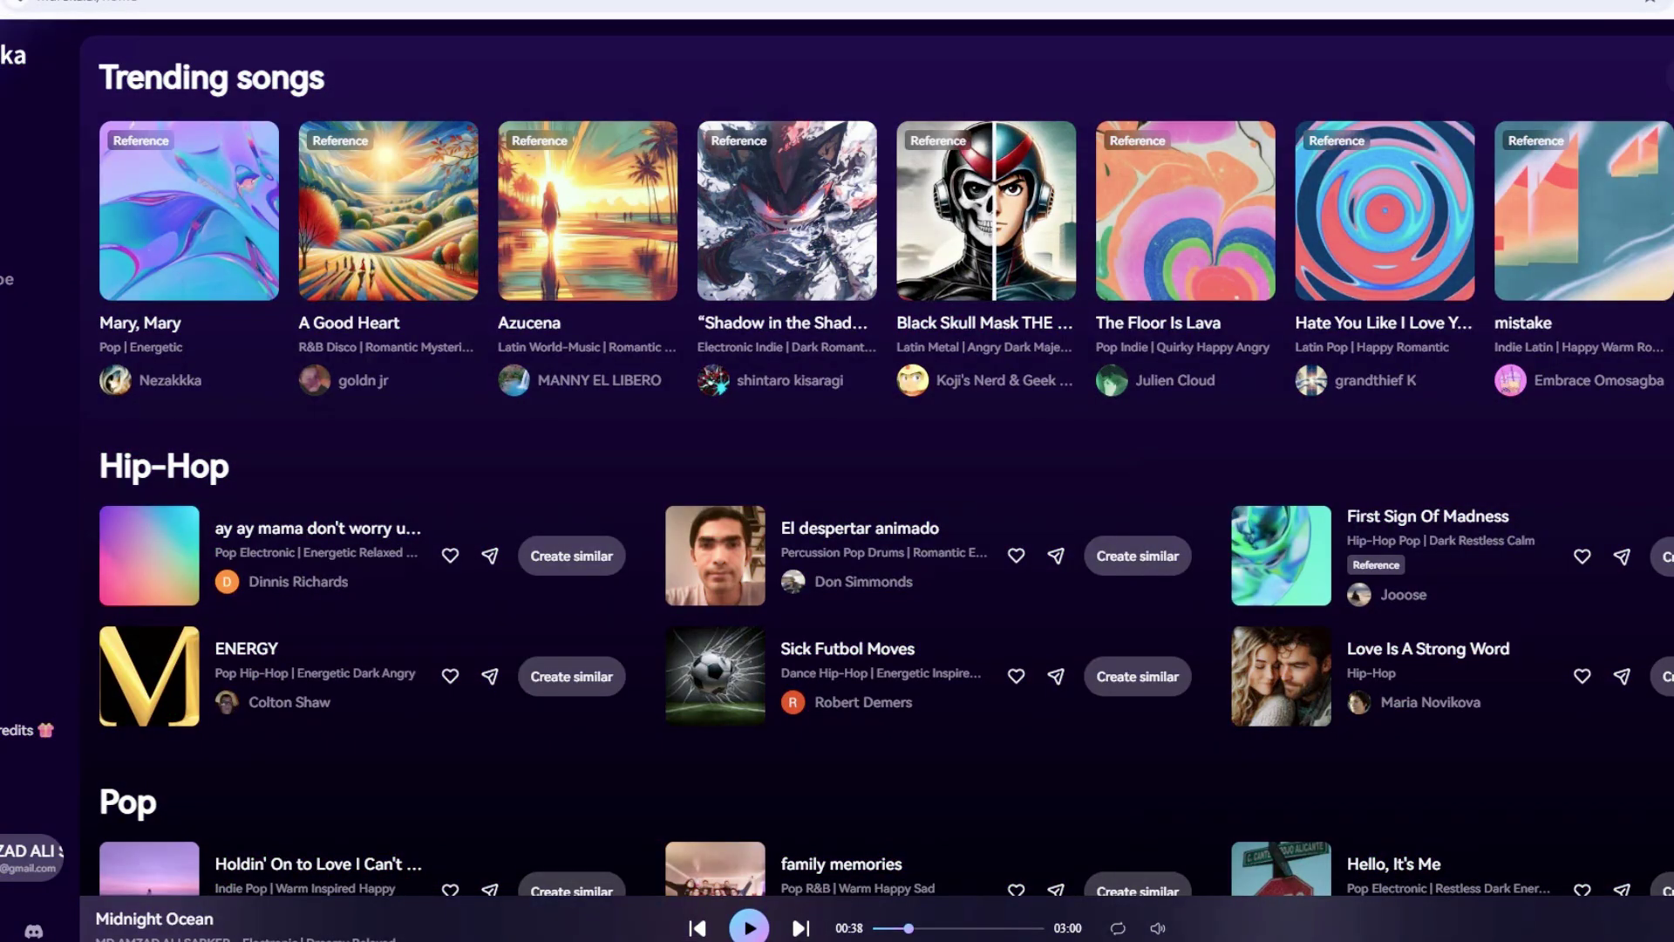
Browse the home page's community songs from the trending and genre sections down to the new songs.
scroll(876, 488, "down", 8)
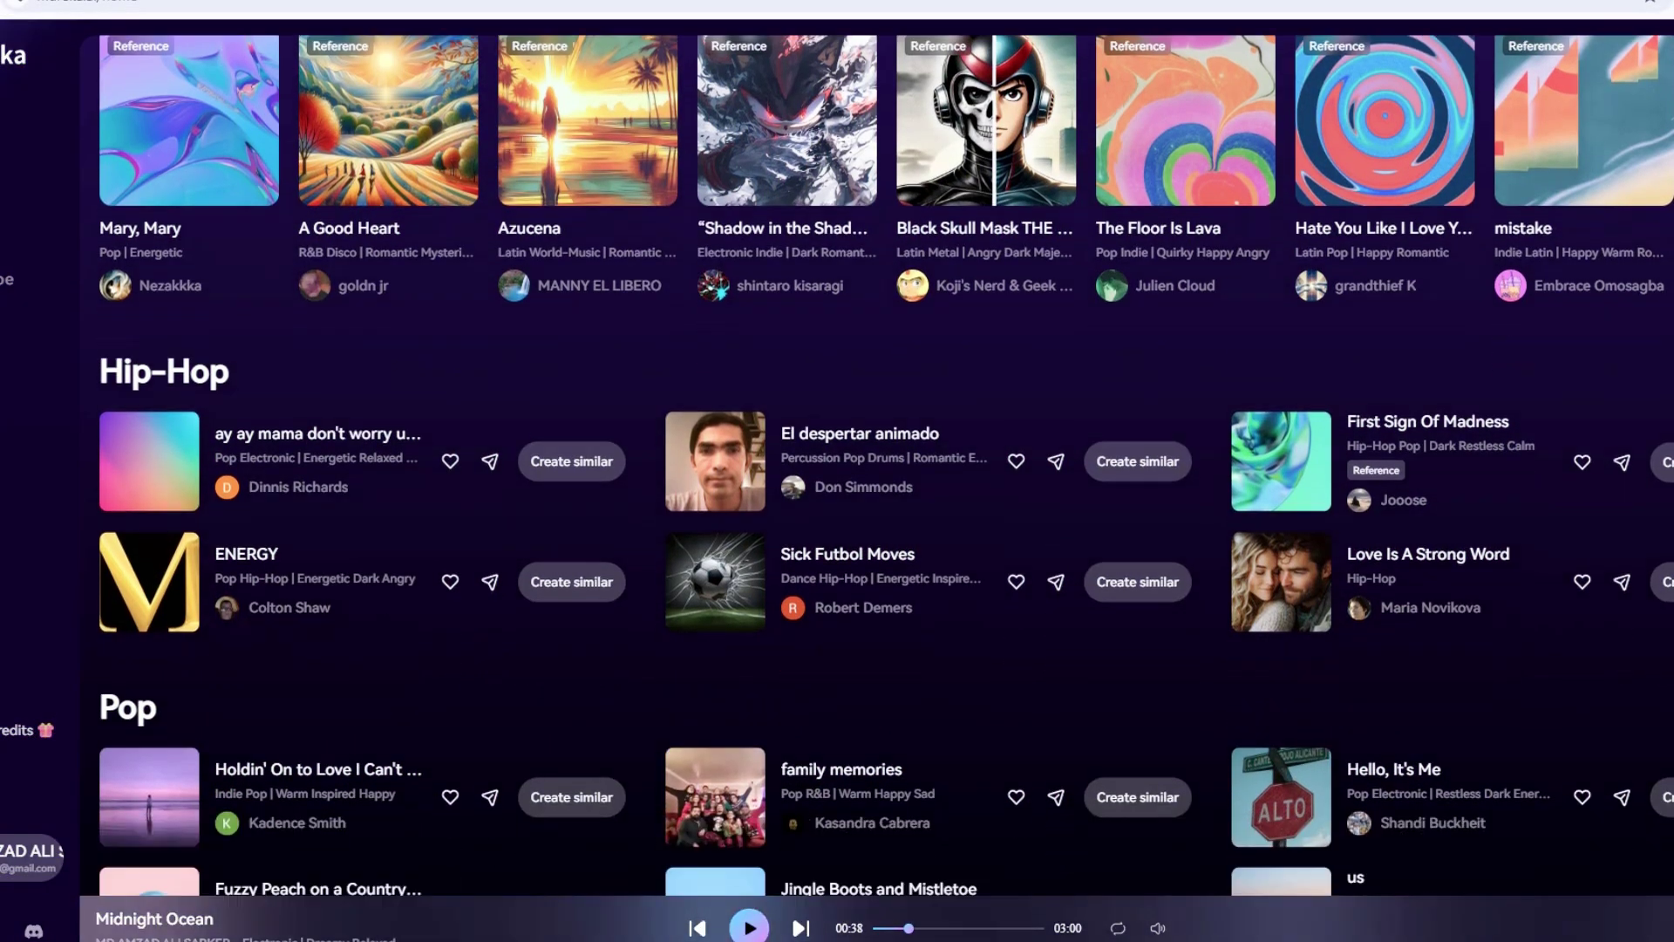
scroll(1273, 290, "down", 12)
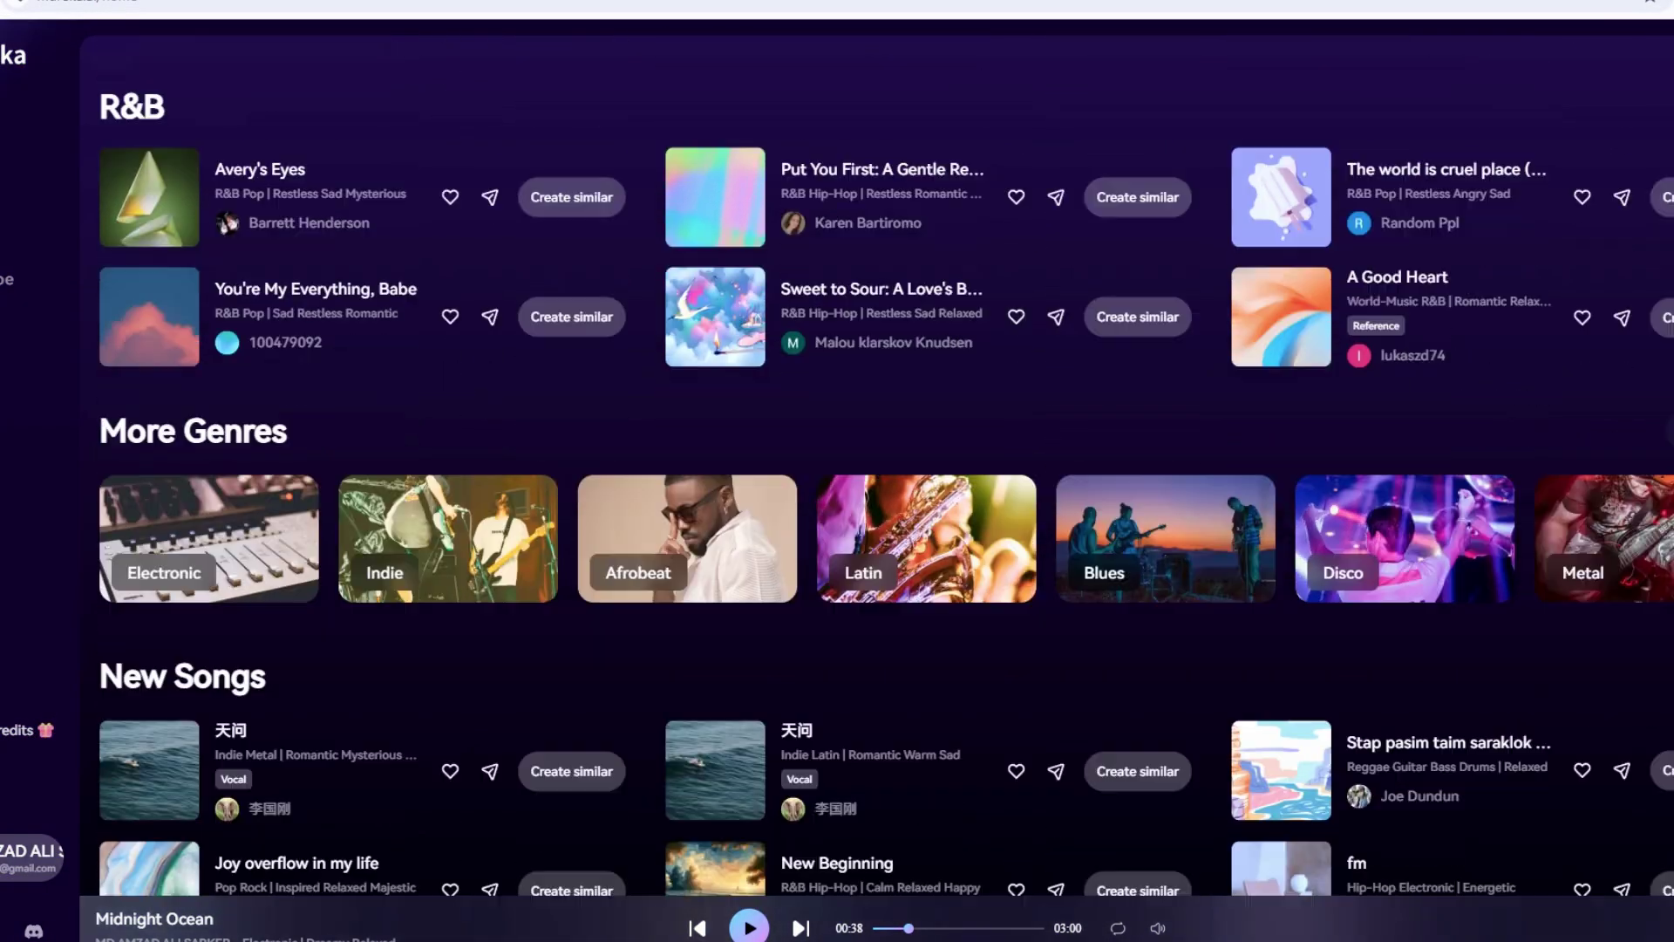
scroll(1274, 291, "down", 9)
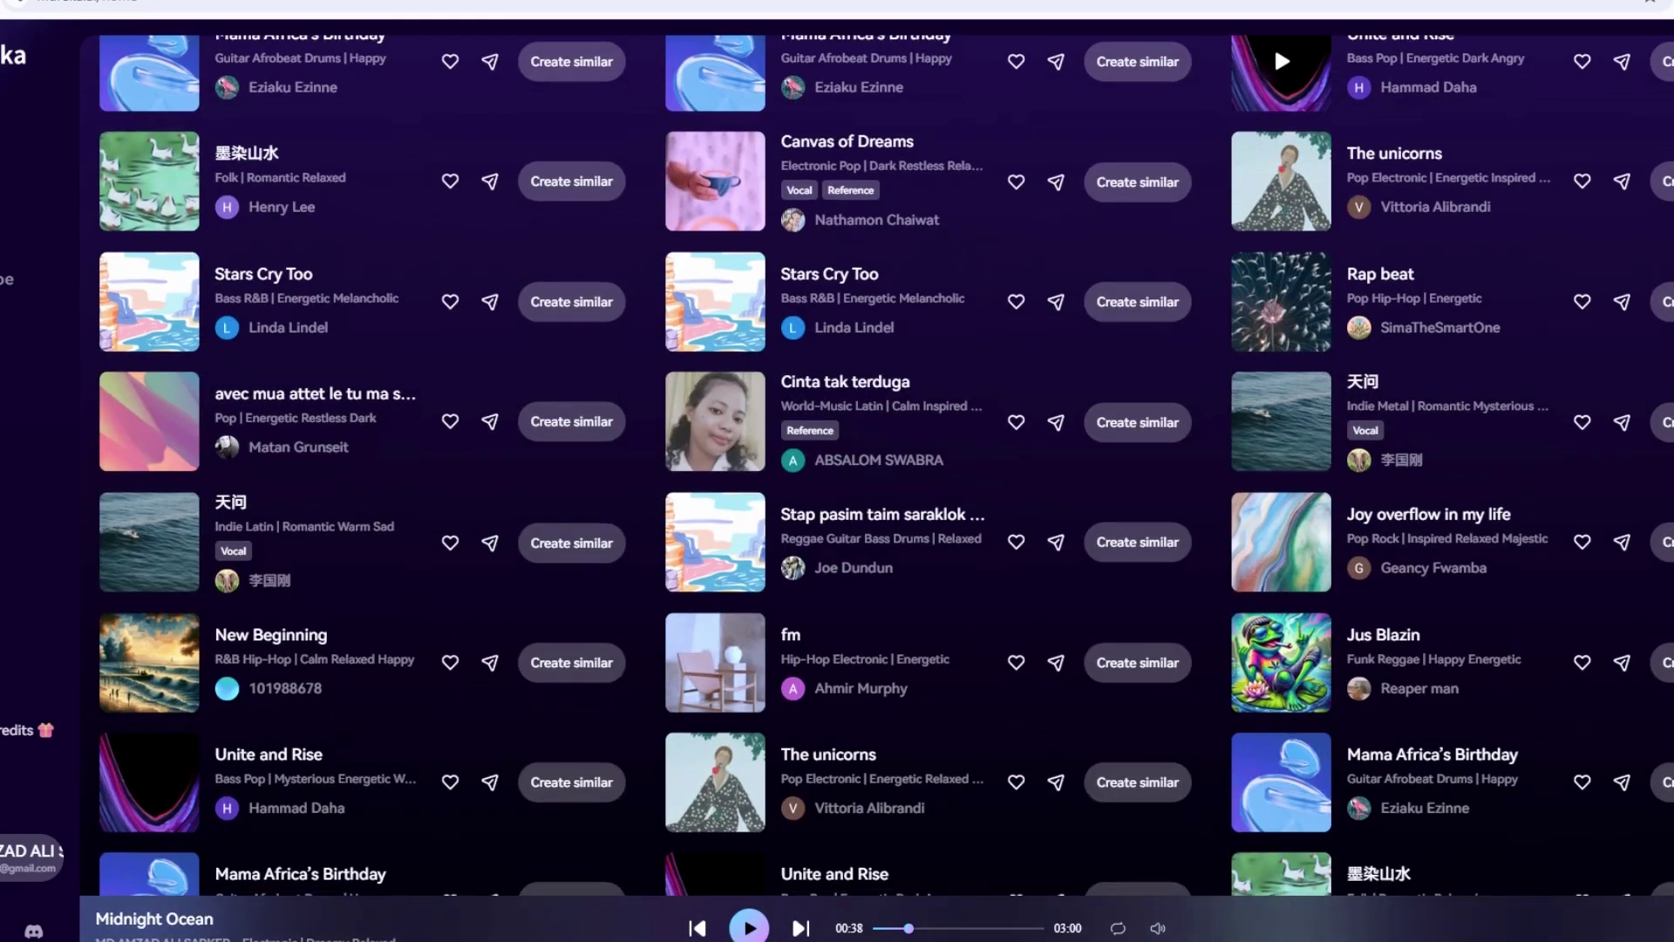
scroll(1274, 290, "down", 5)
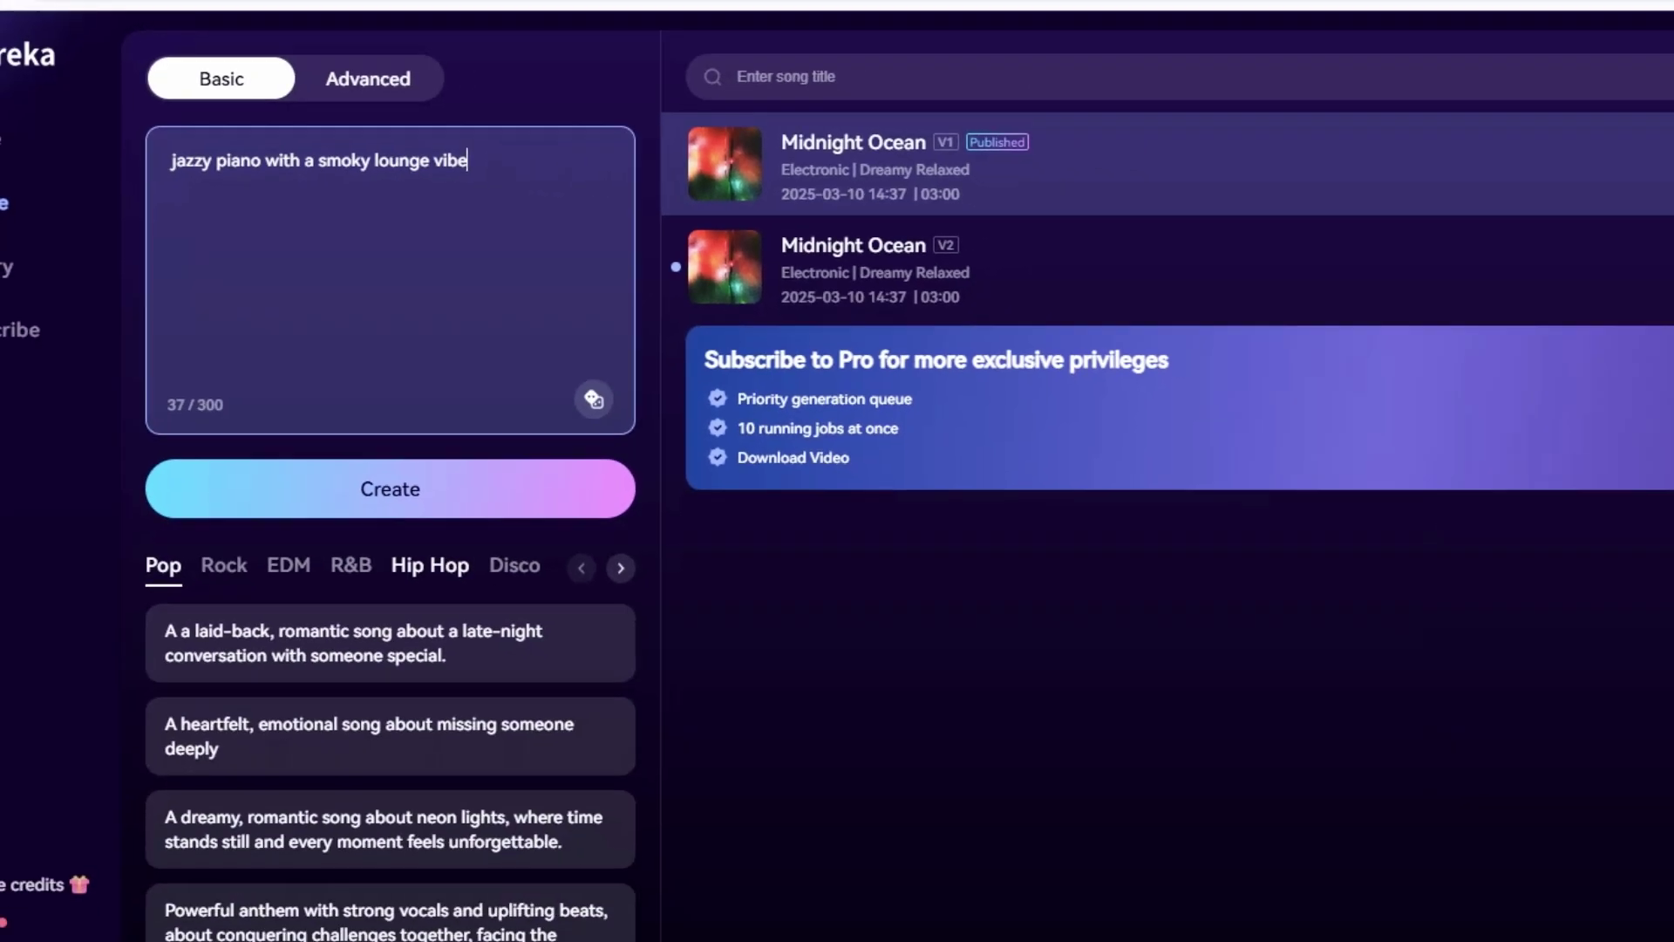
Switch from the Basic prompt to the Advanced editor and read through the Midnight Ocean lyrics.
left_click(463, 723)
left_click(183, 471)
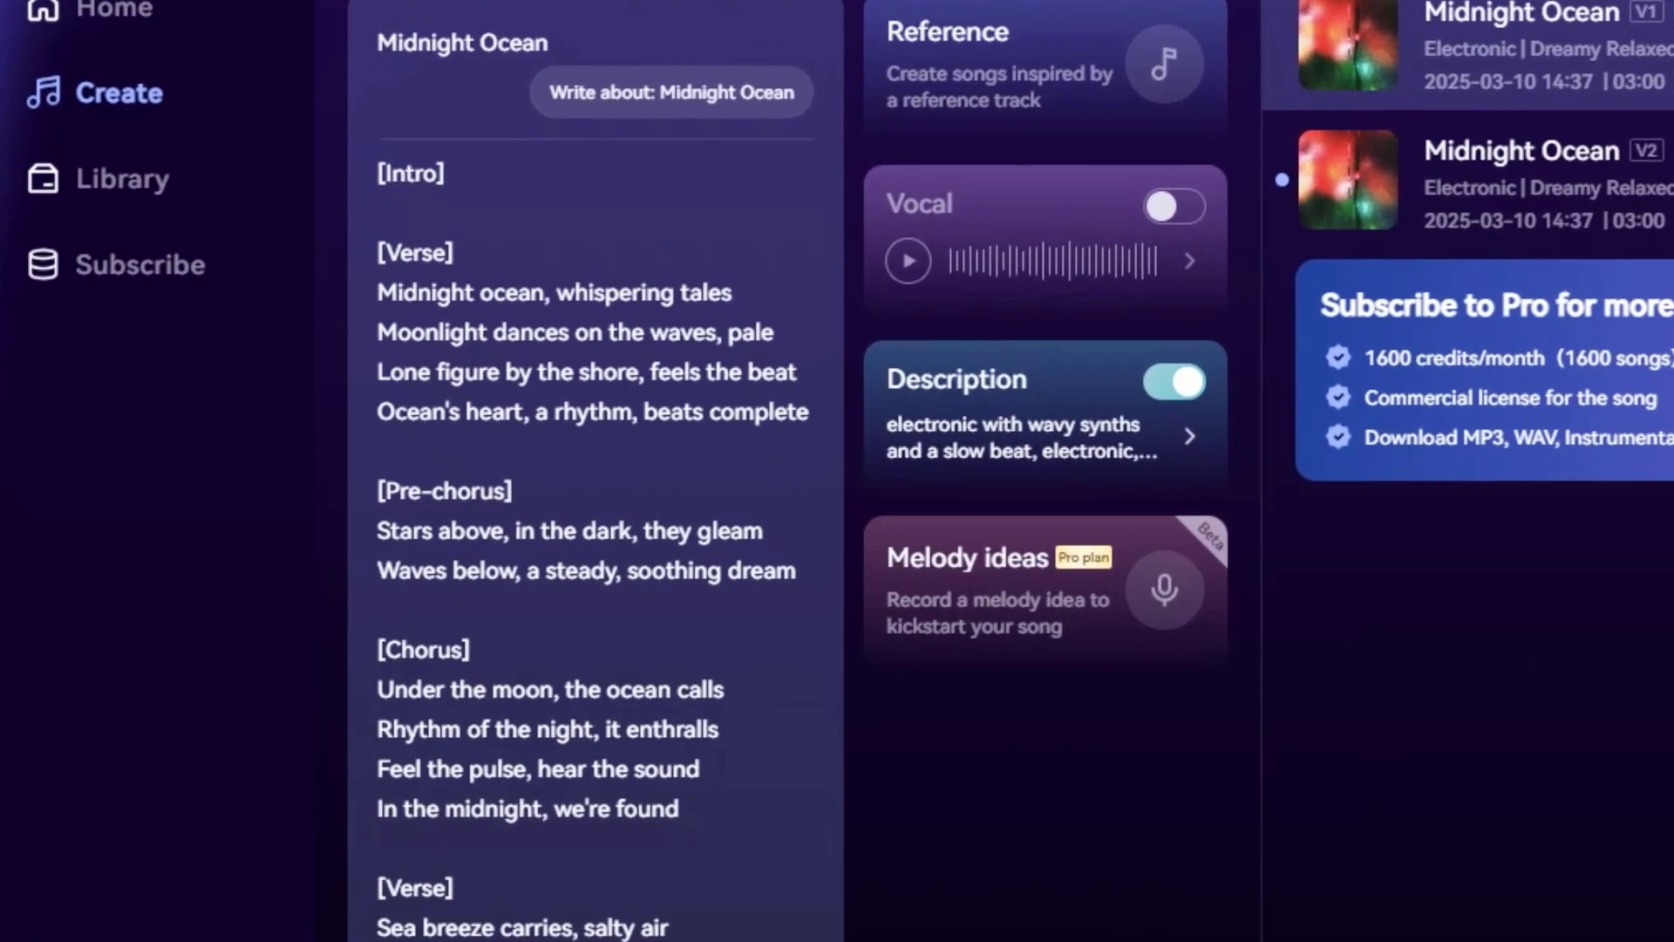
scroll(596, 523, "down", 5)
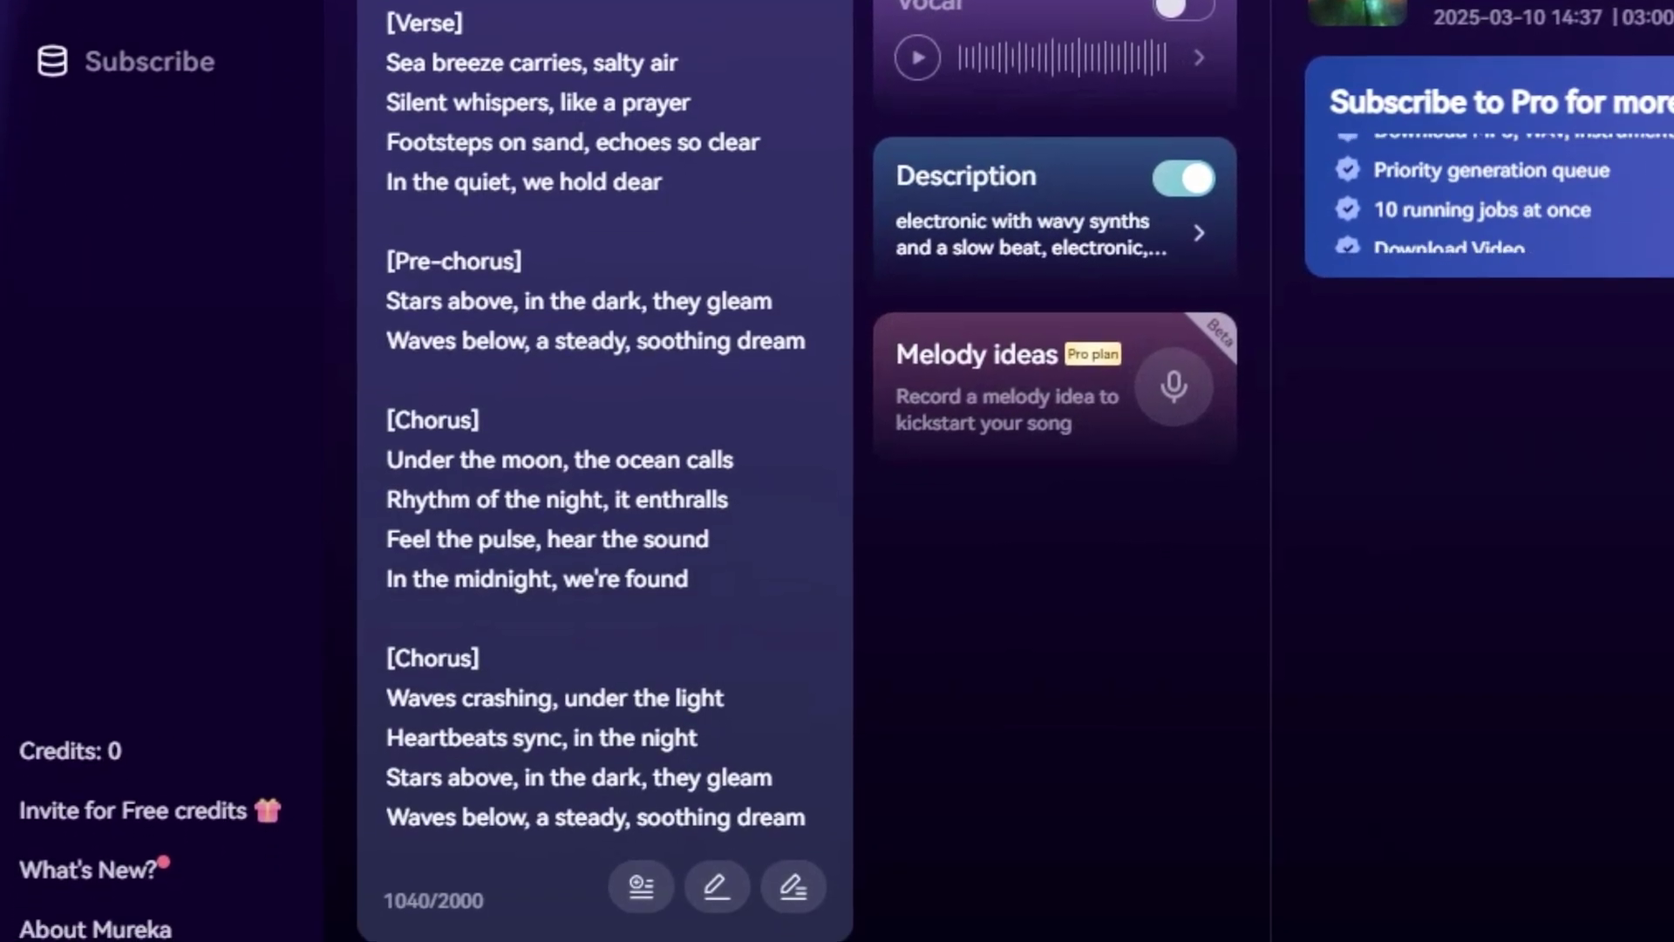
scroll(601, 436, "up", 8)
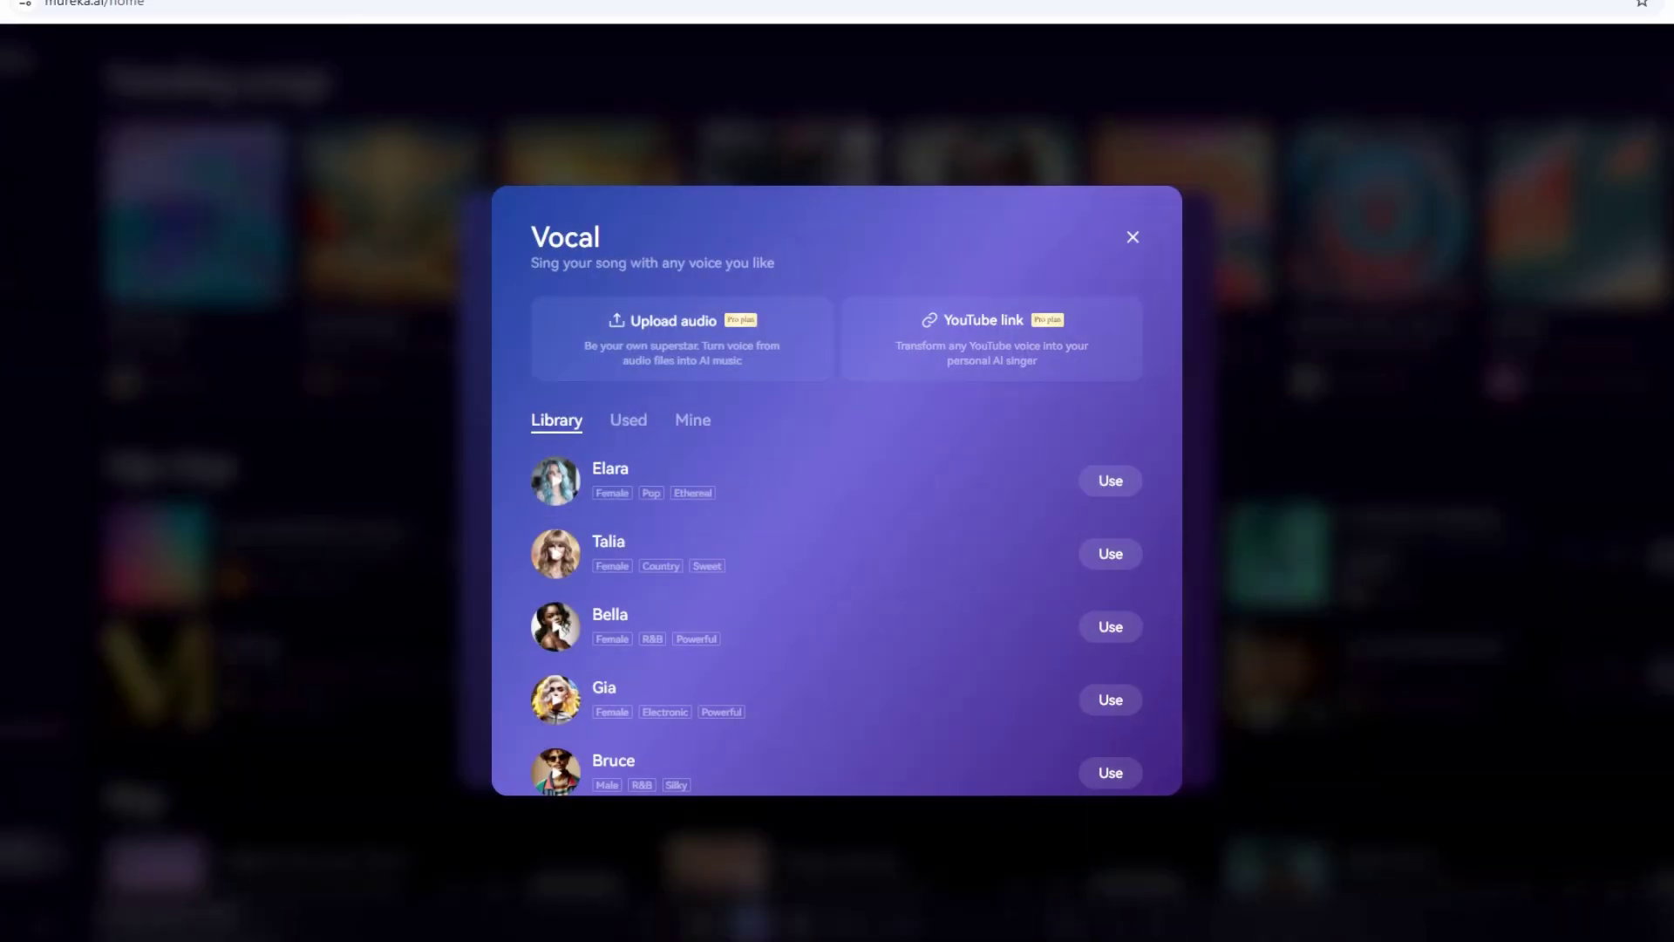
Browse the personal and library voices for the song's vocal and choose a library voice to use.
left_click(693, 419)
left_click(556, 420)
scroll(785, 562, "down", 9)
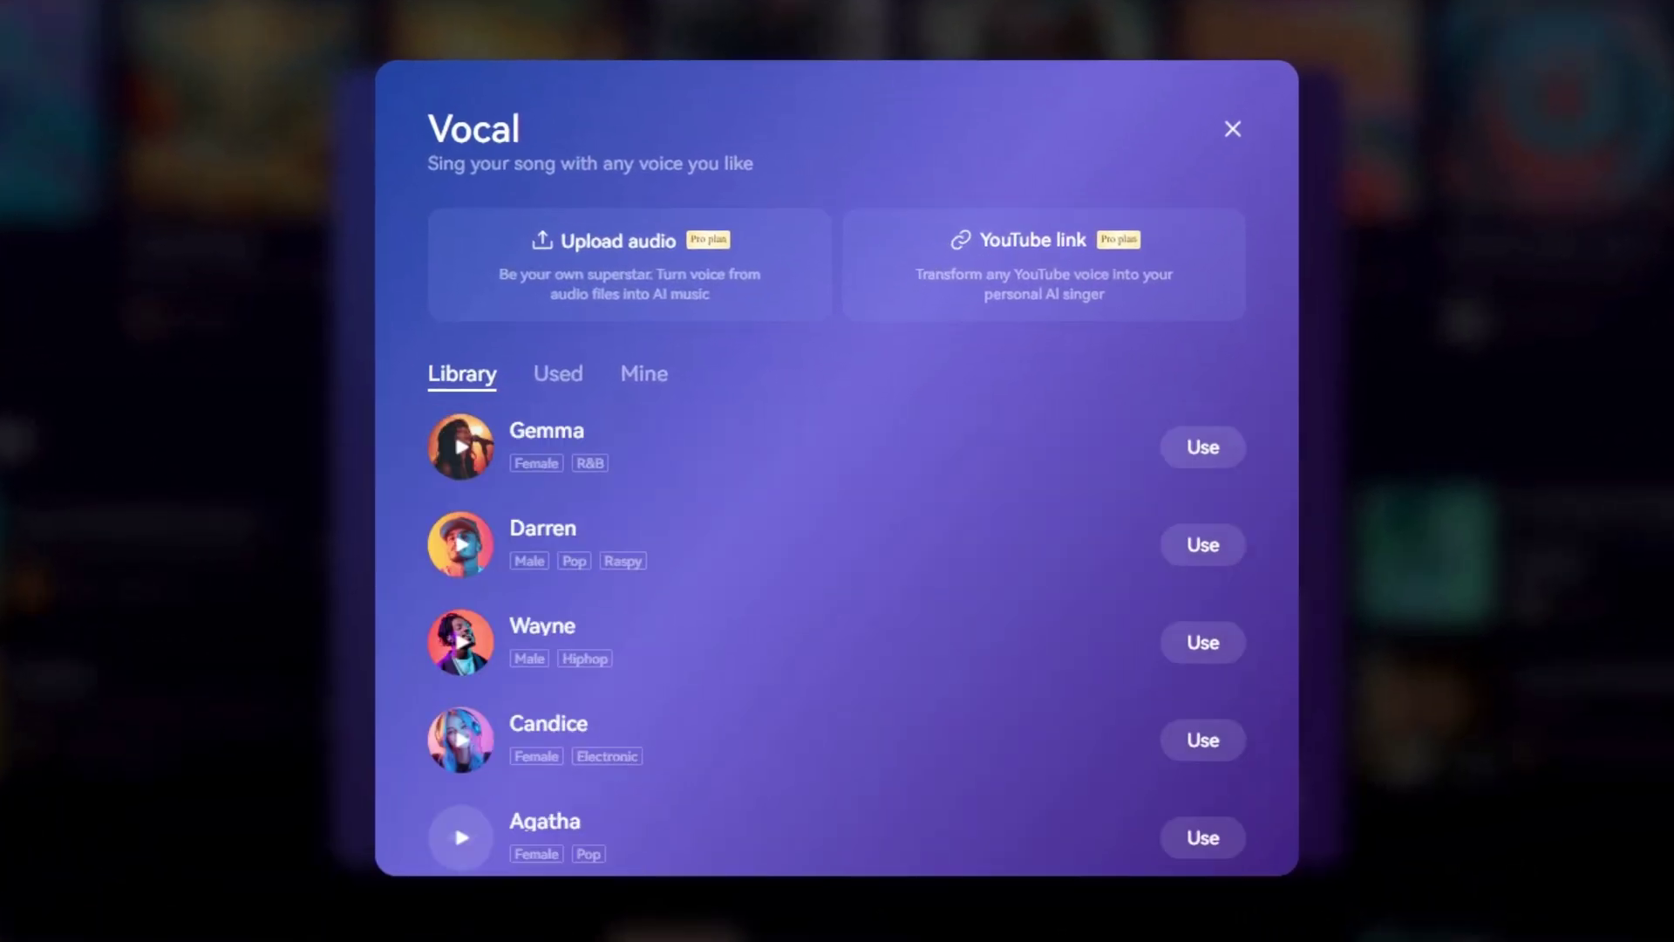
left_click(1203, 604)
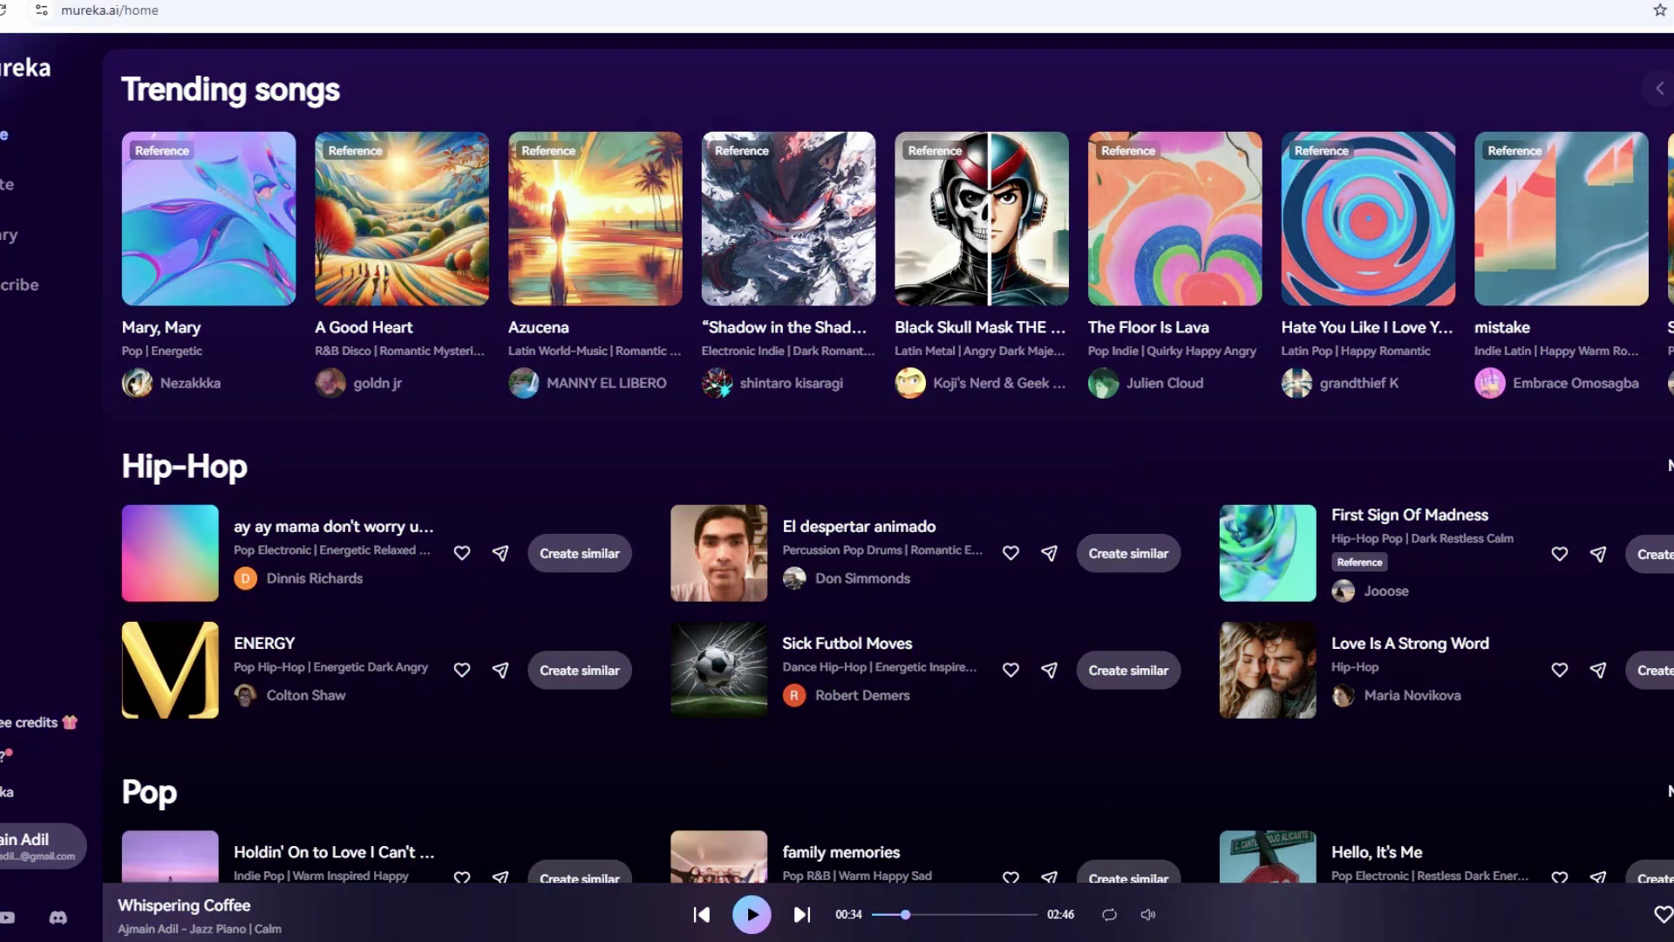
Start a song similar to "Put You First: A Gentle Reminder to Breathe", review its lyrics and choose Talia as the vocal.
scroll(897, 502, "down", 10)
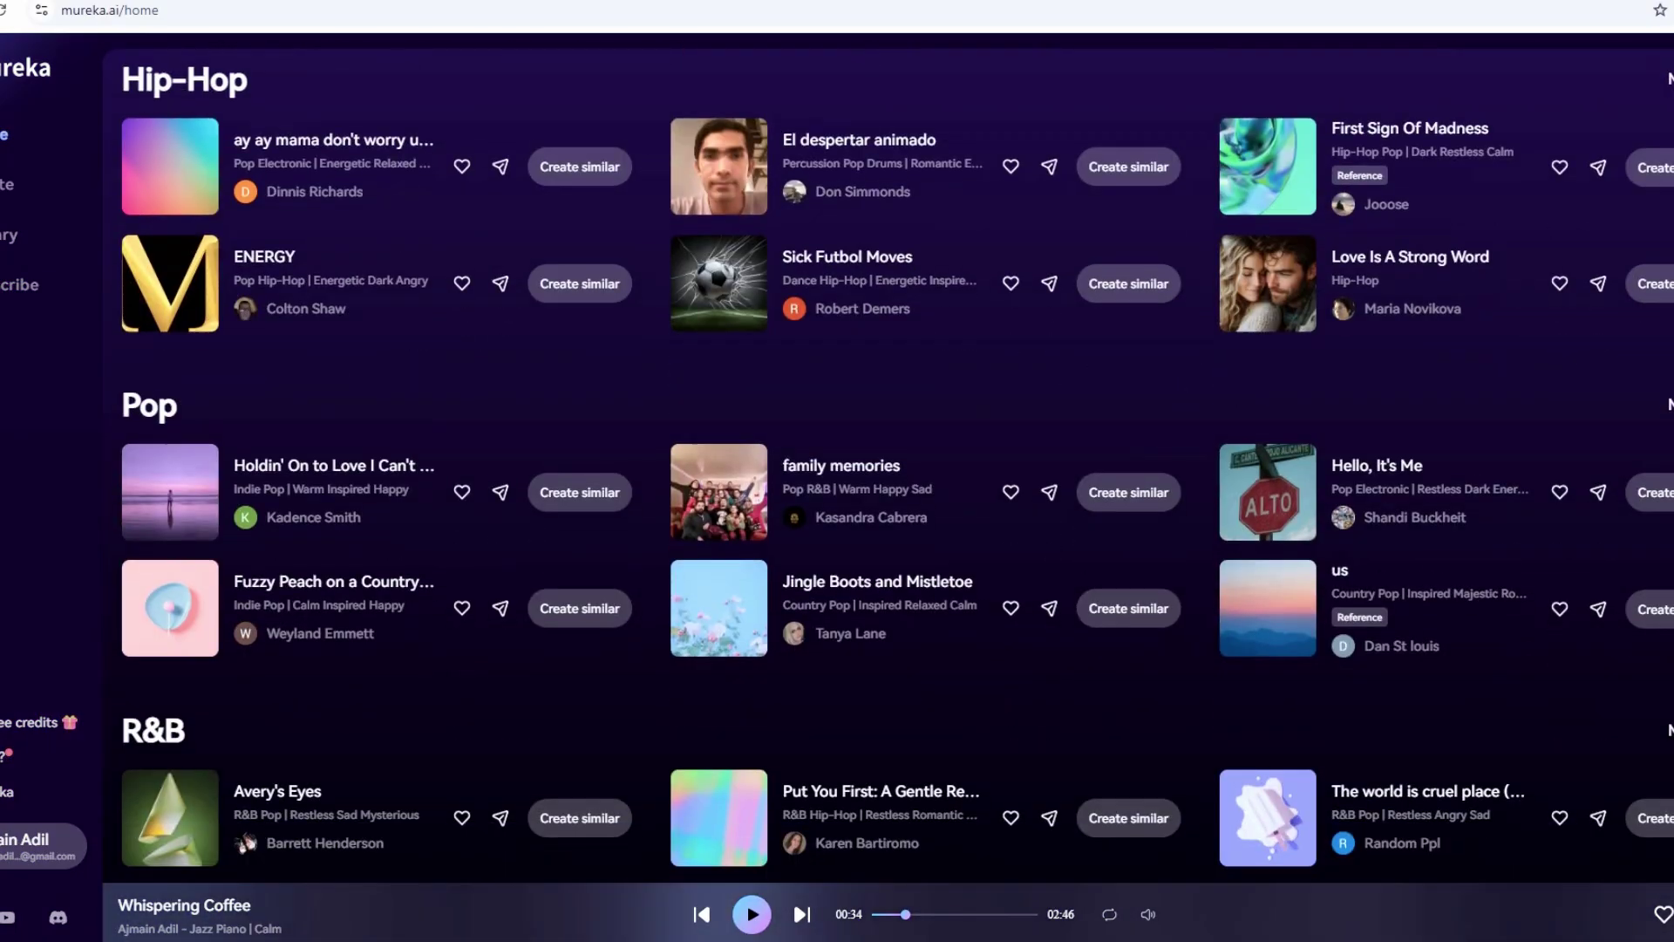
scroll(897, 502, "down", 1)
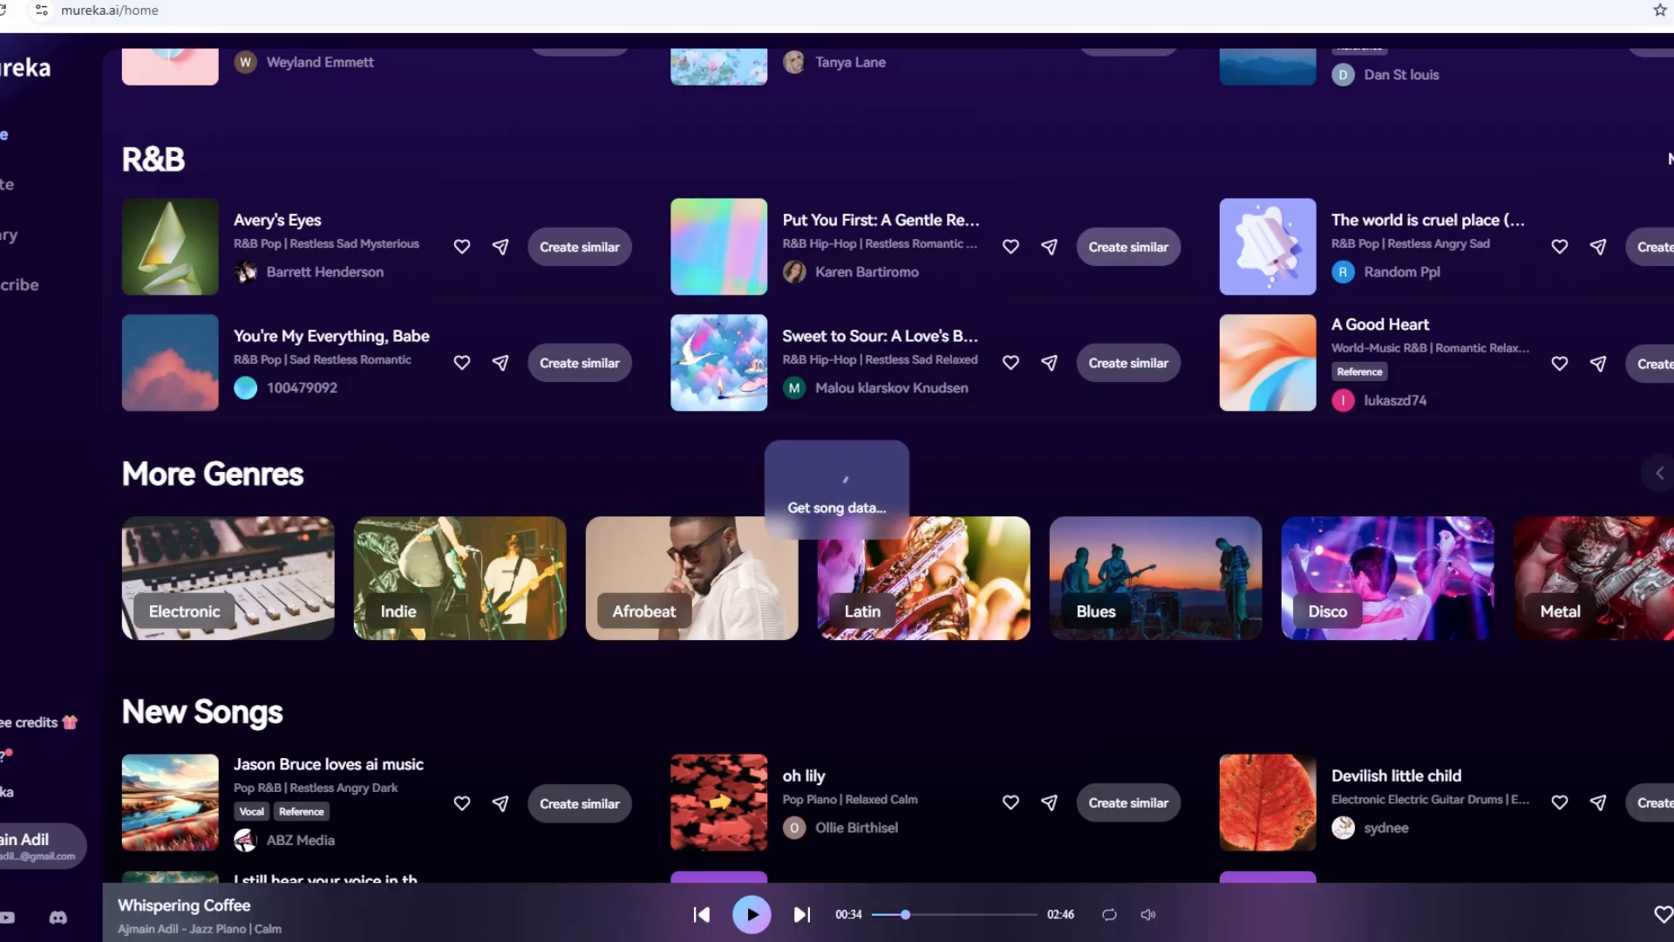
scroll(654, 497, "down", 6)
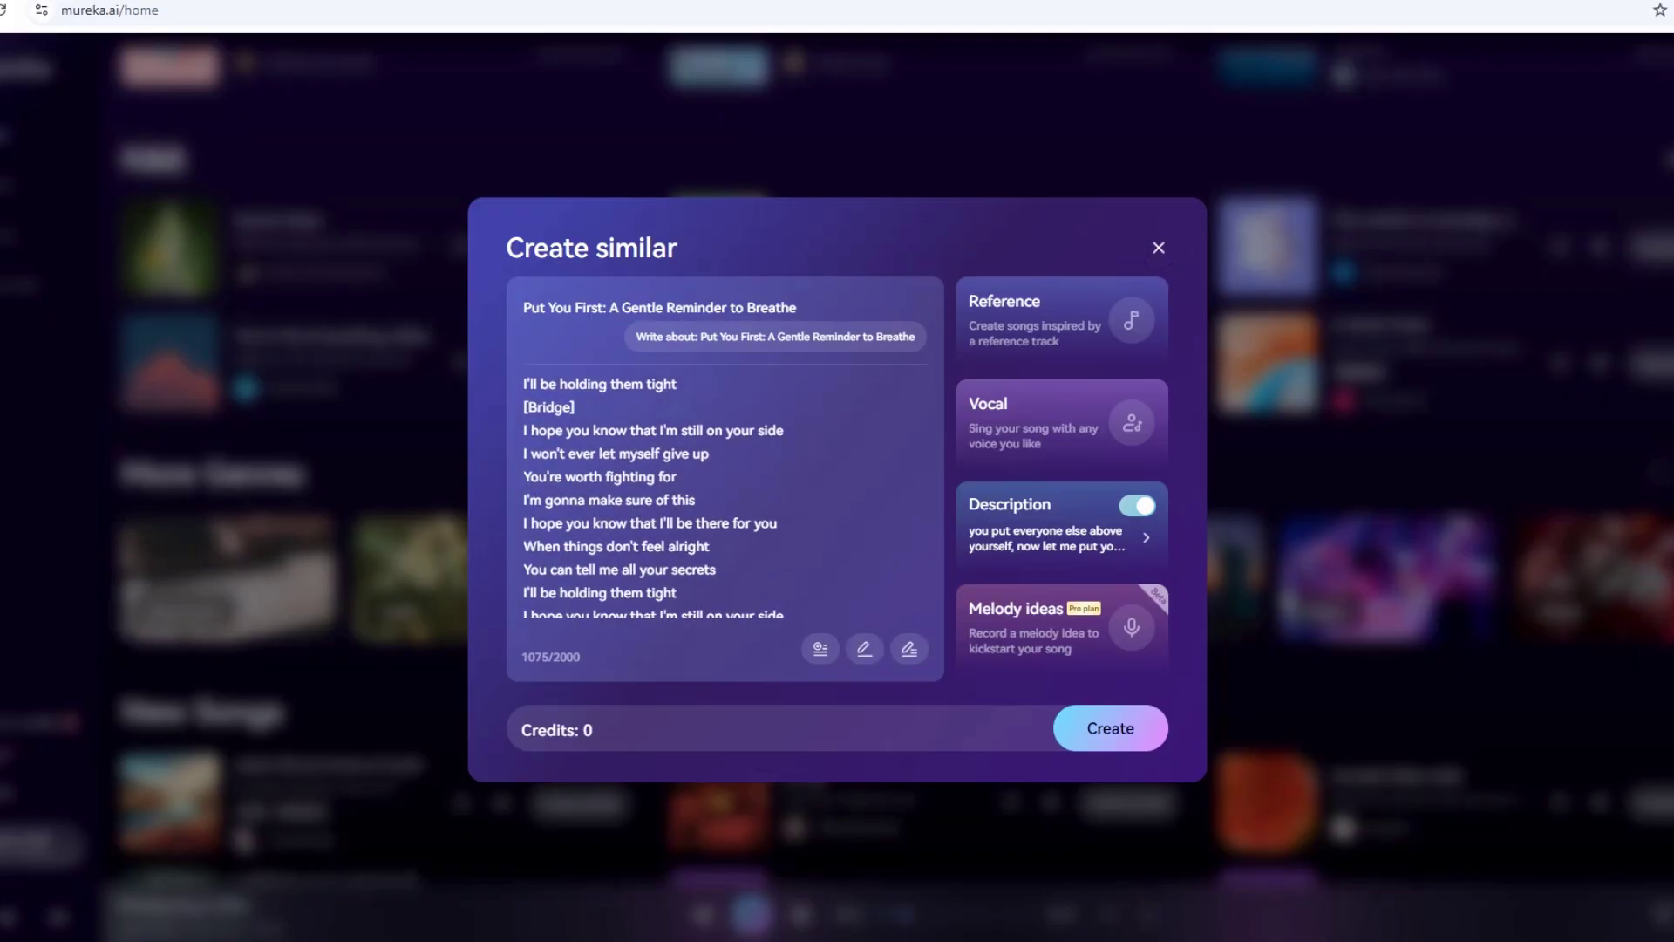
scroll(654, 493, "up", 6)
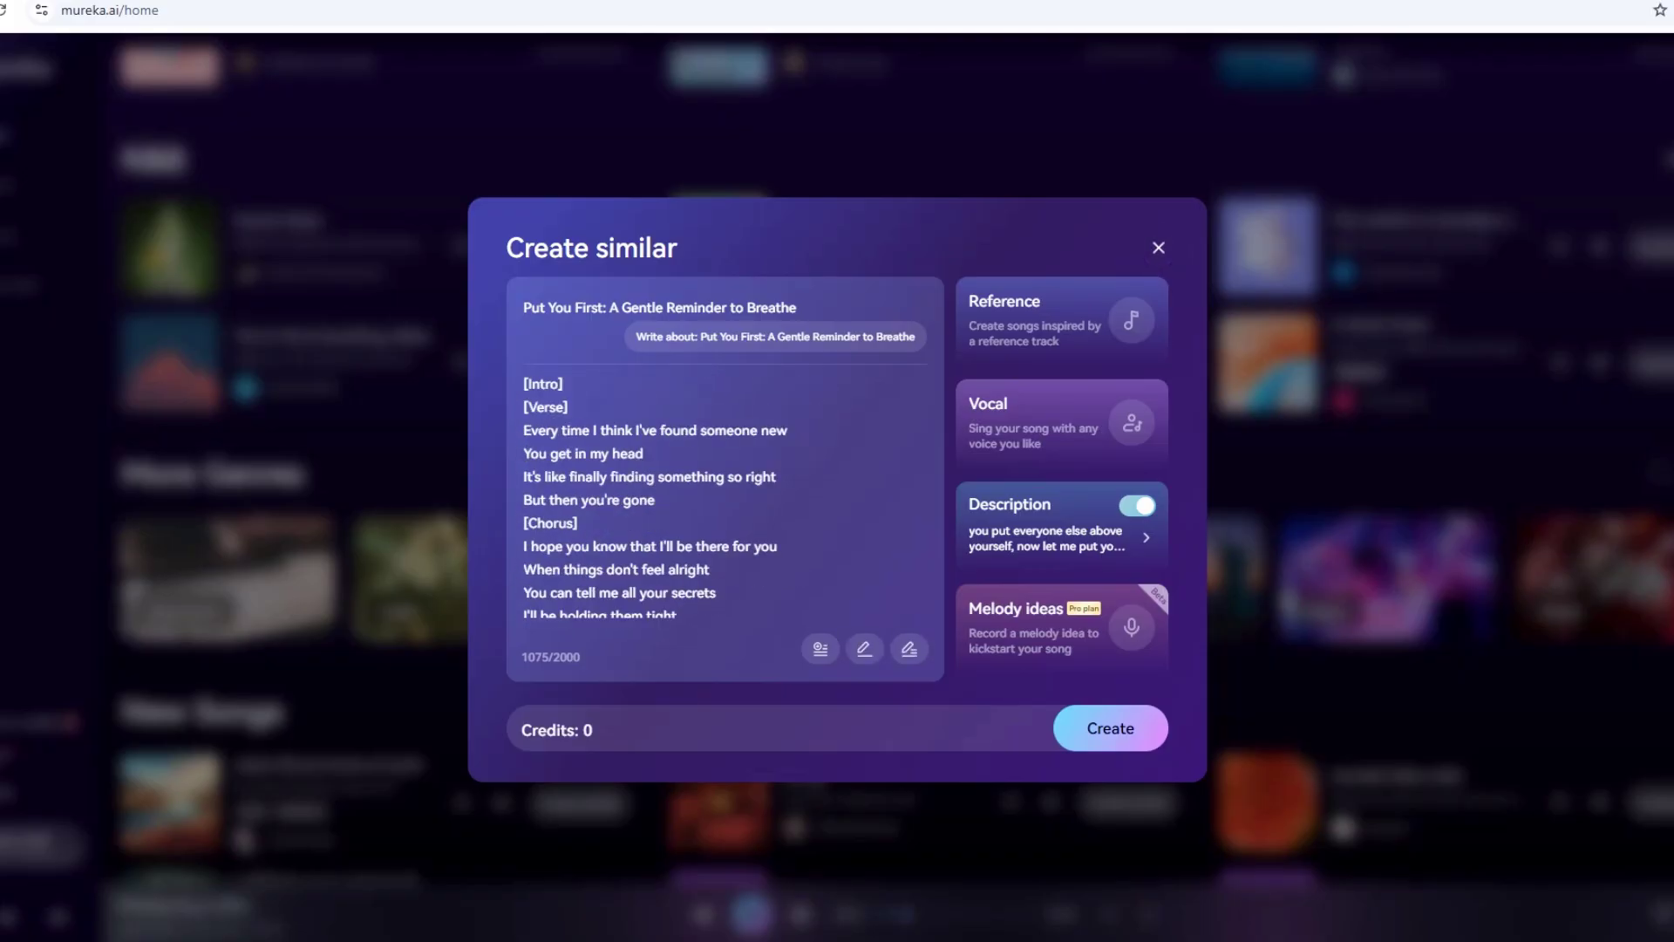
left_click(1132, 423)
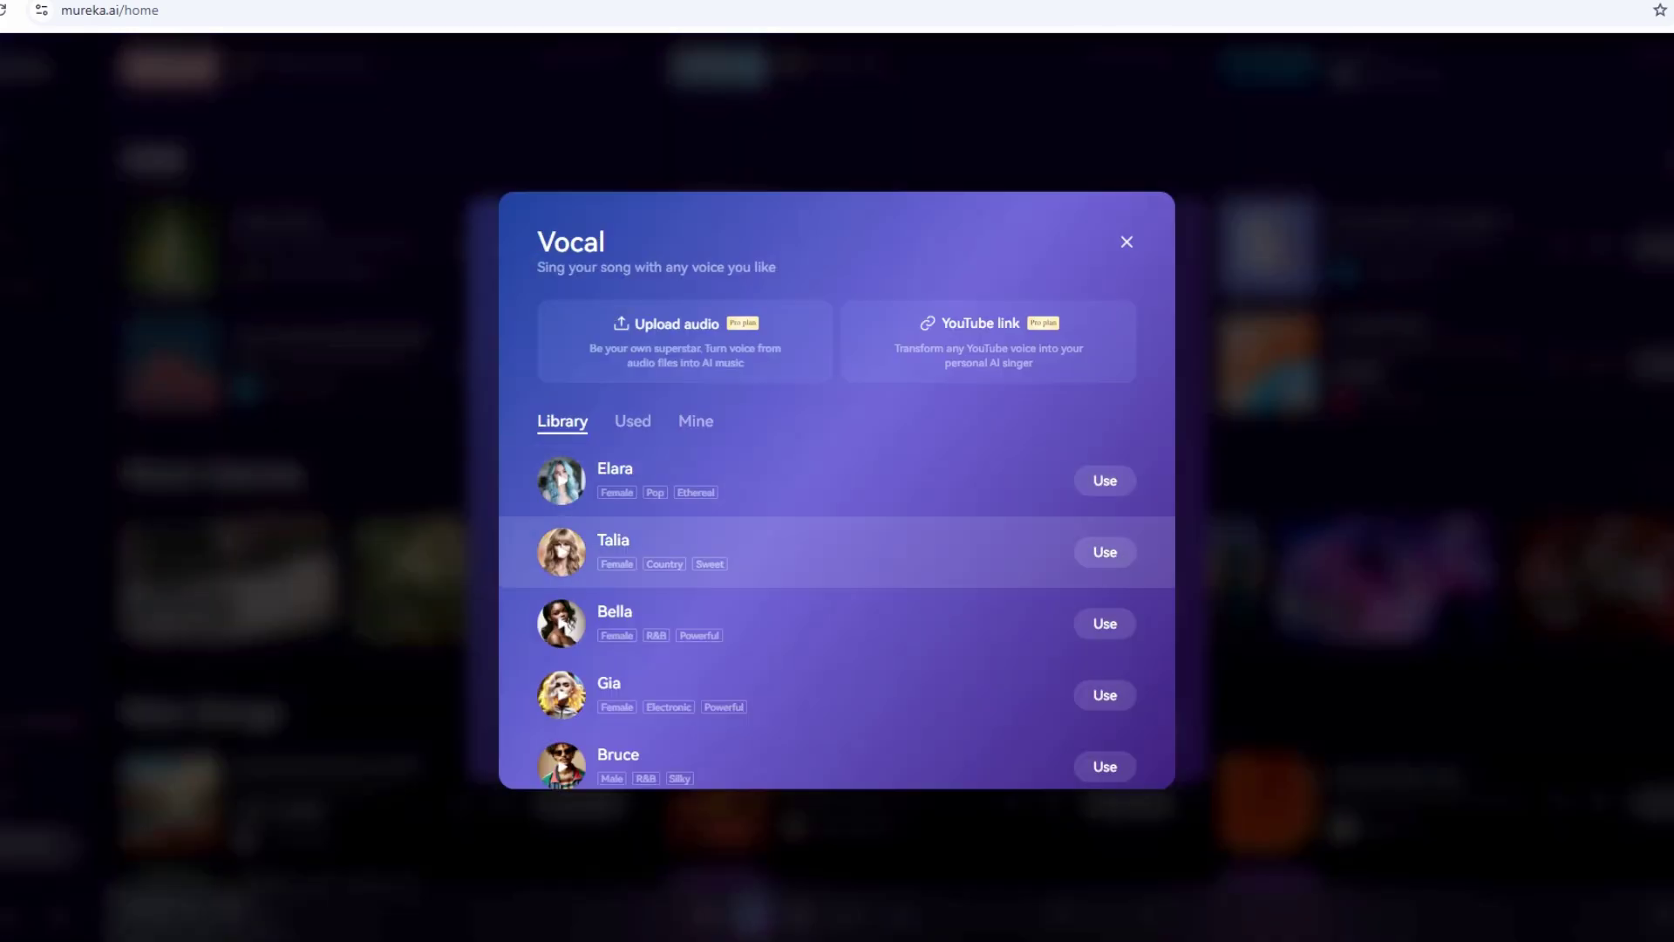
left_click(1105, 553)
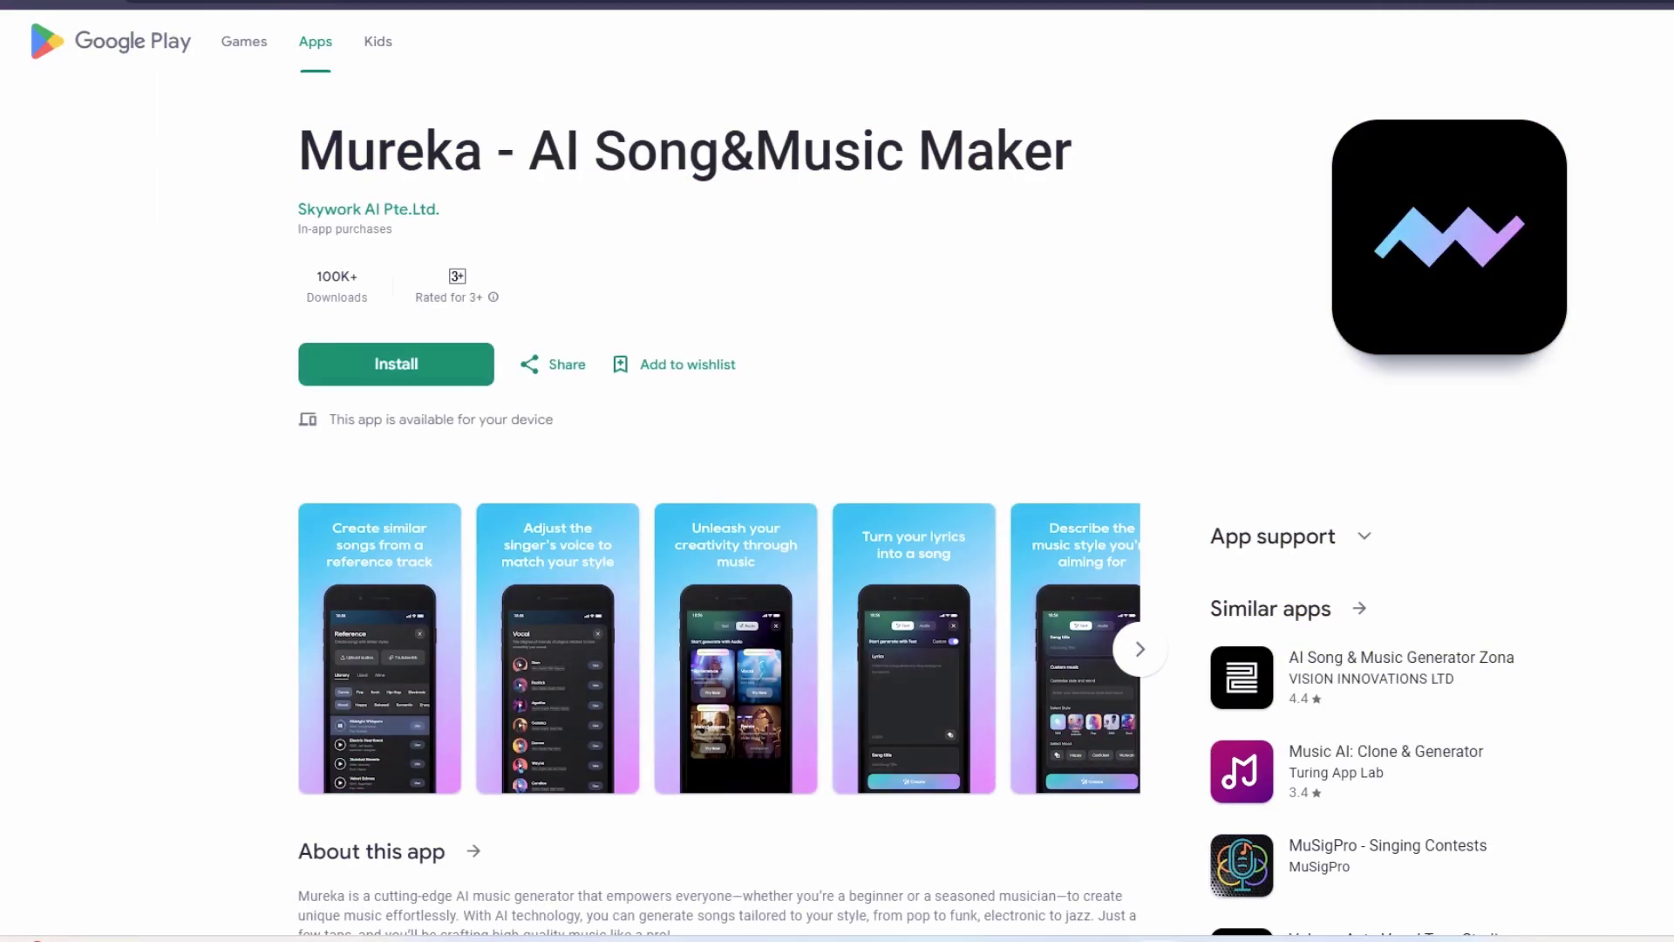
Look through Mureka's Google Play page, covering the app description, data safety and what's new.
scroll(837, 504, "down", 8)
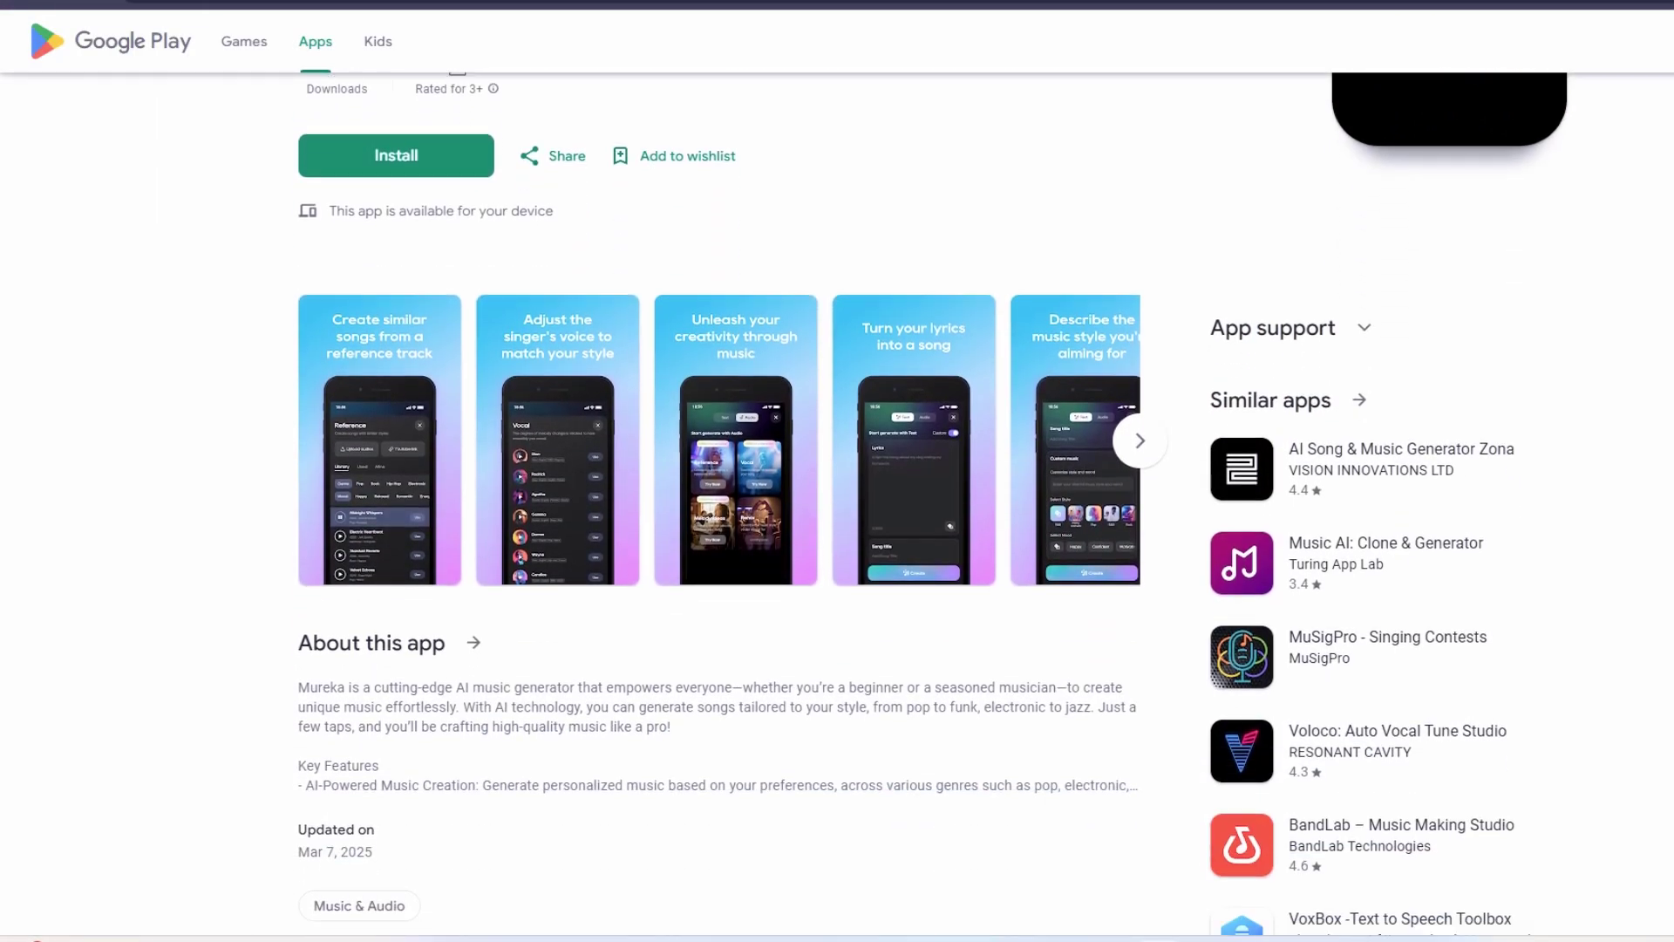
scroll(837, 504, "down", 5)
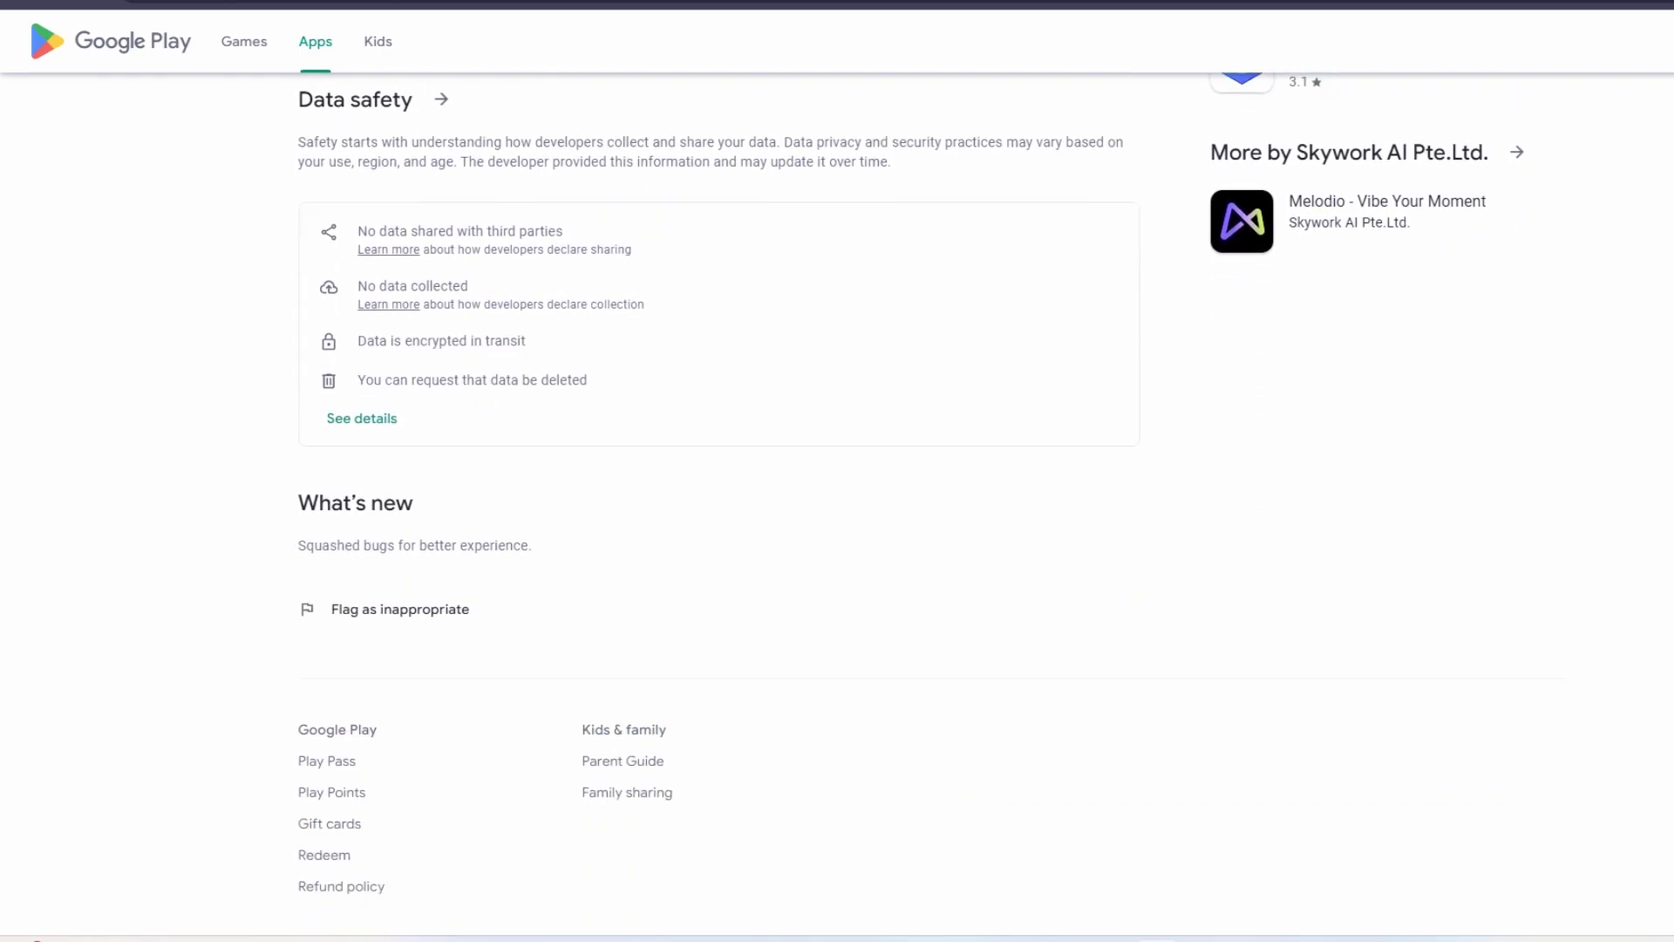
scroll(837, 504, "up", 10)
scroll(837, 504, "up", 3)
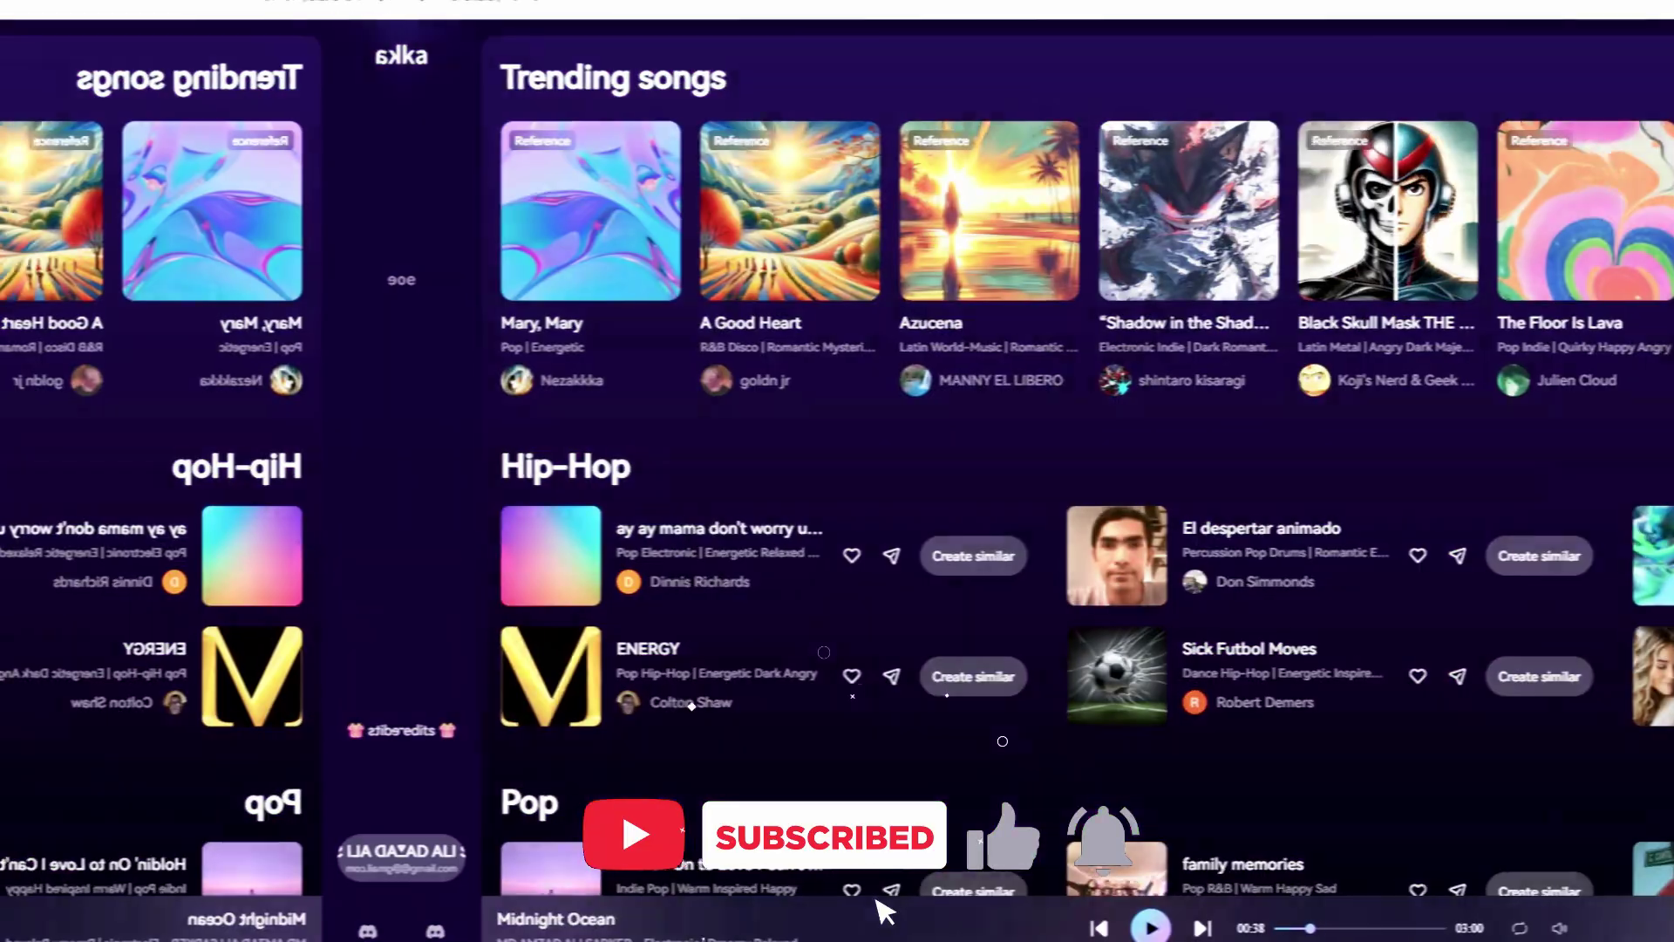
scroll(998, 881, "down", 2)
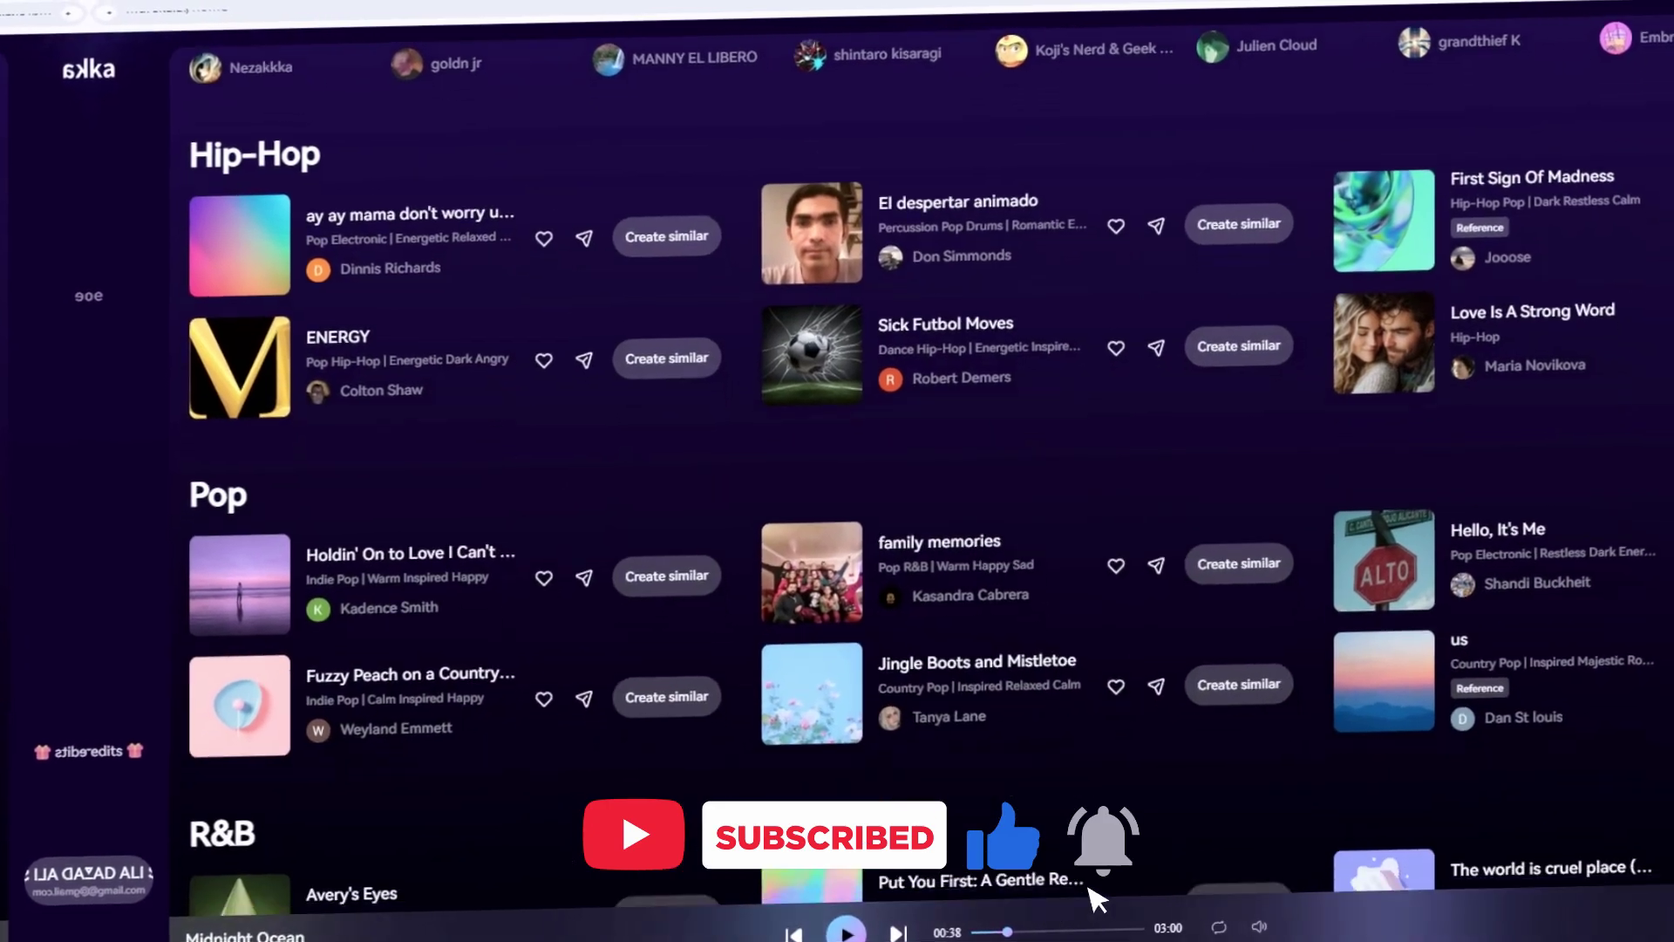
scroll(1094, 898, "down", 10)
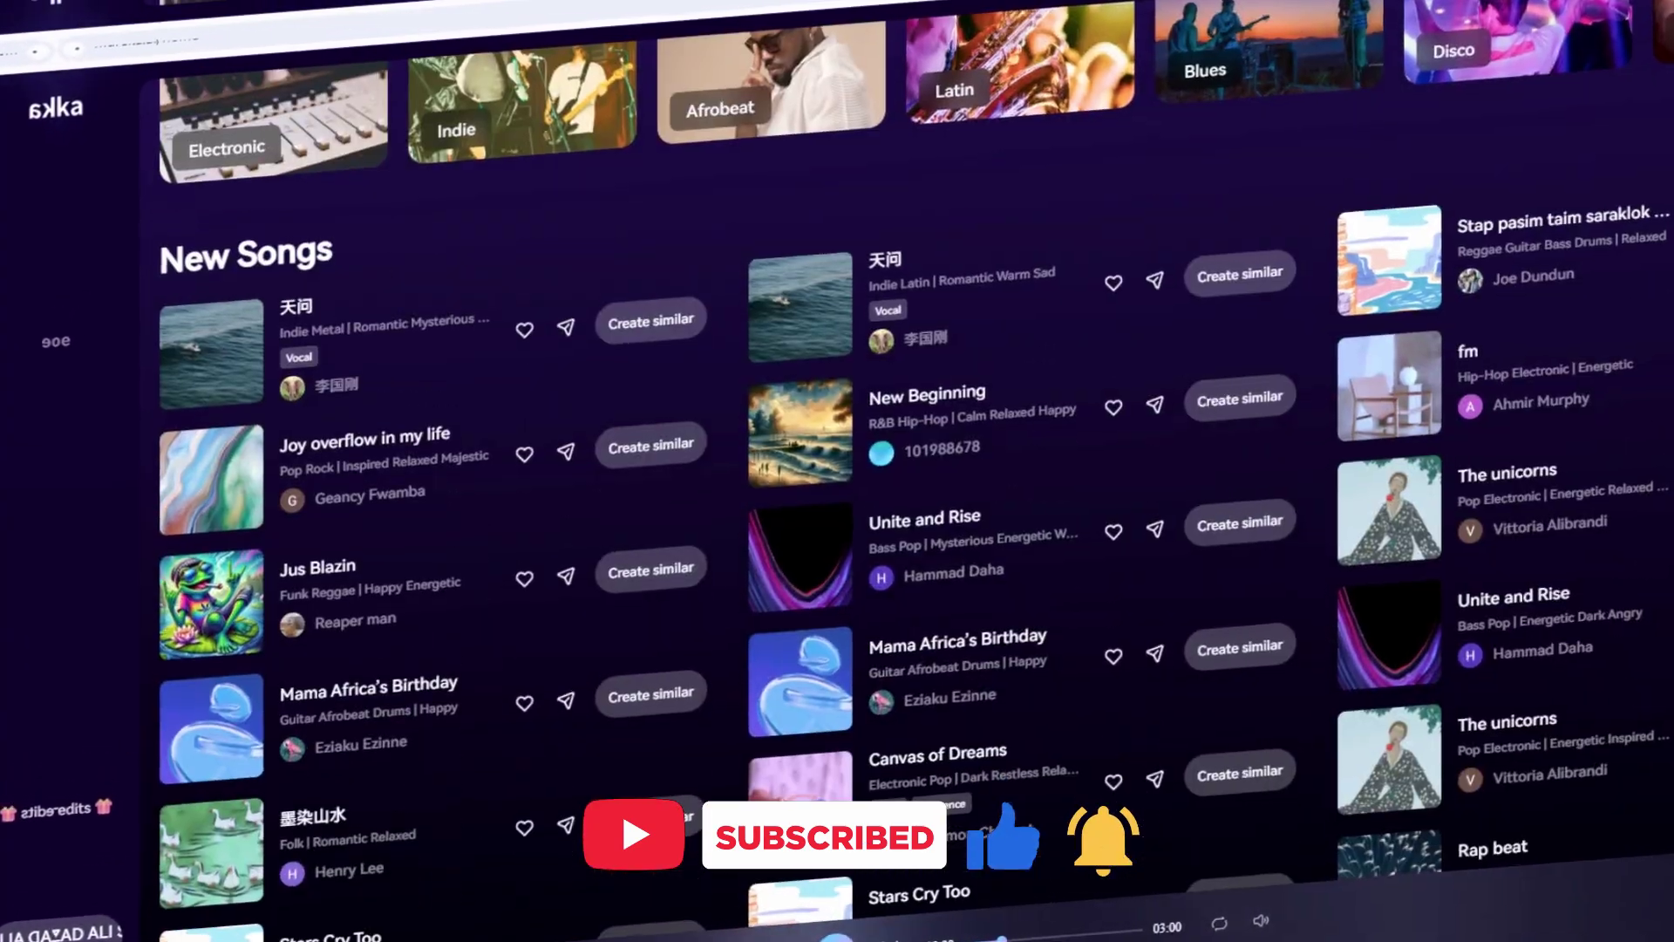